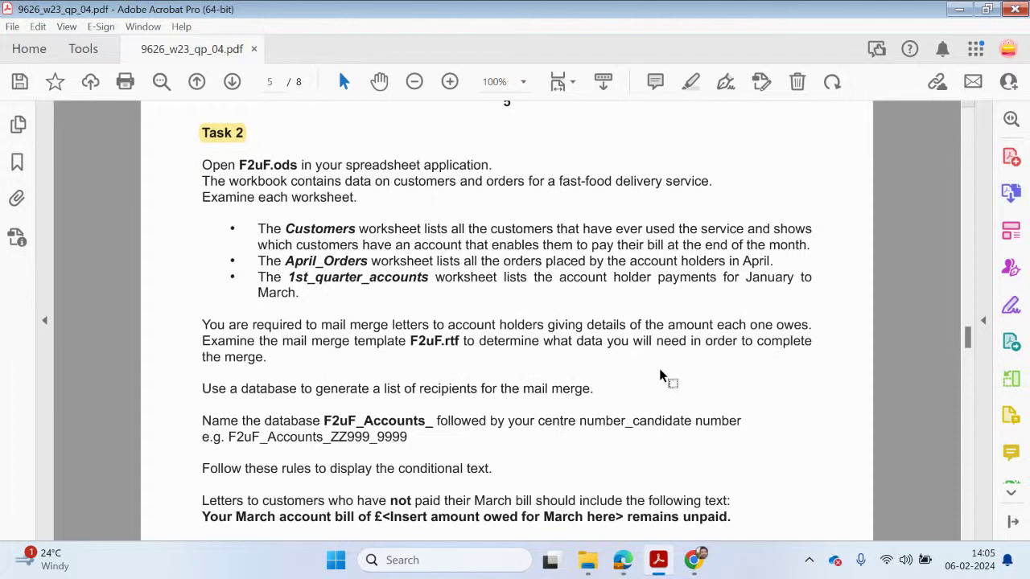
- Highlight the phrases "spreadsheet application" and "database" in the Task 2 instructions on page 5
drag(967, 339, 945, 137)
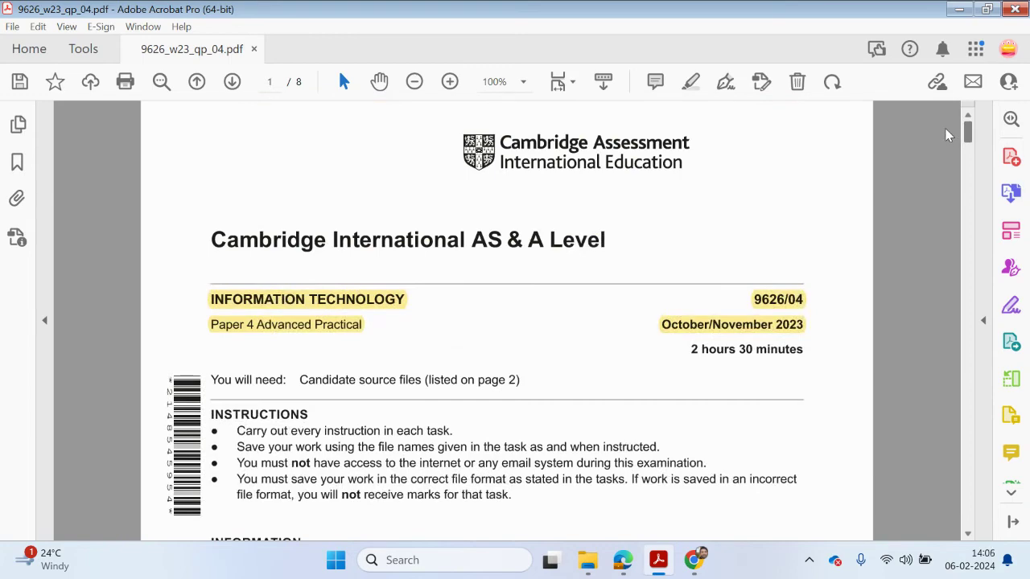
drag(948, 135, 881, 343)
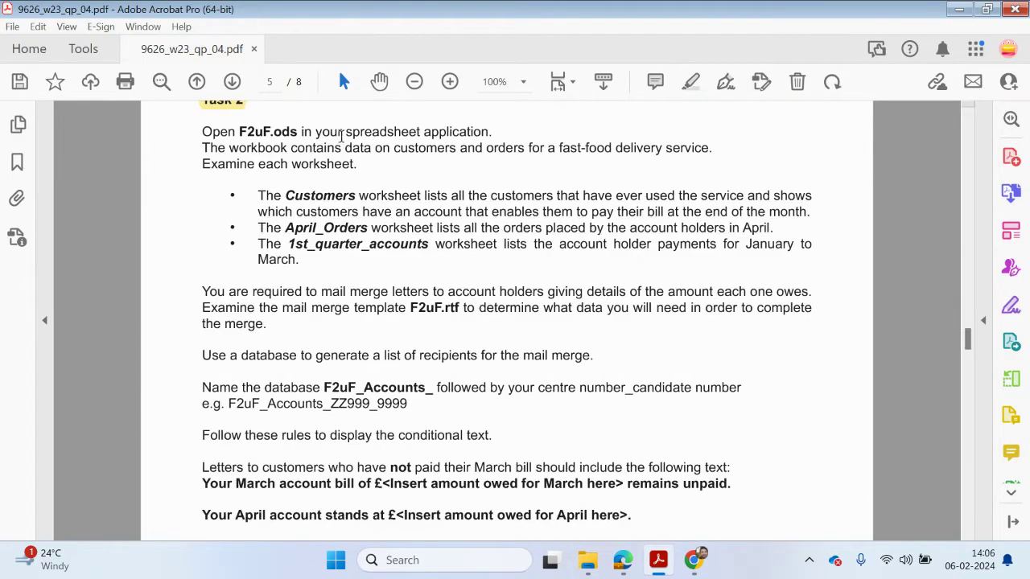
drag(345, 131, 489, 132)
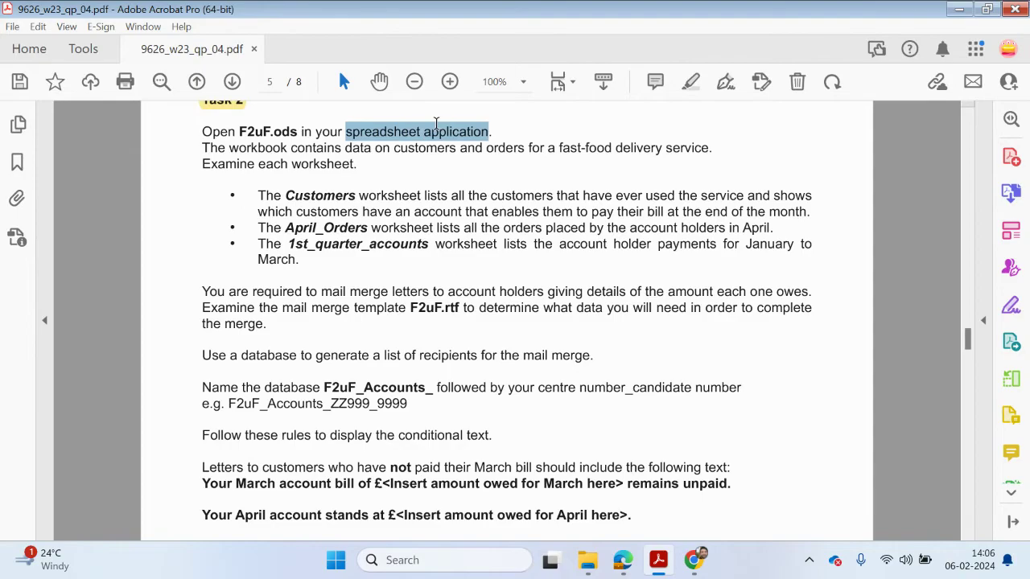
click(692, 81)
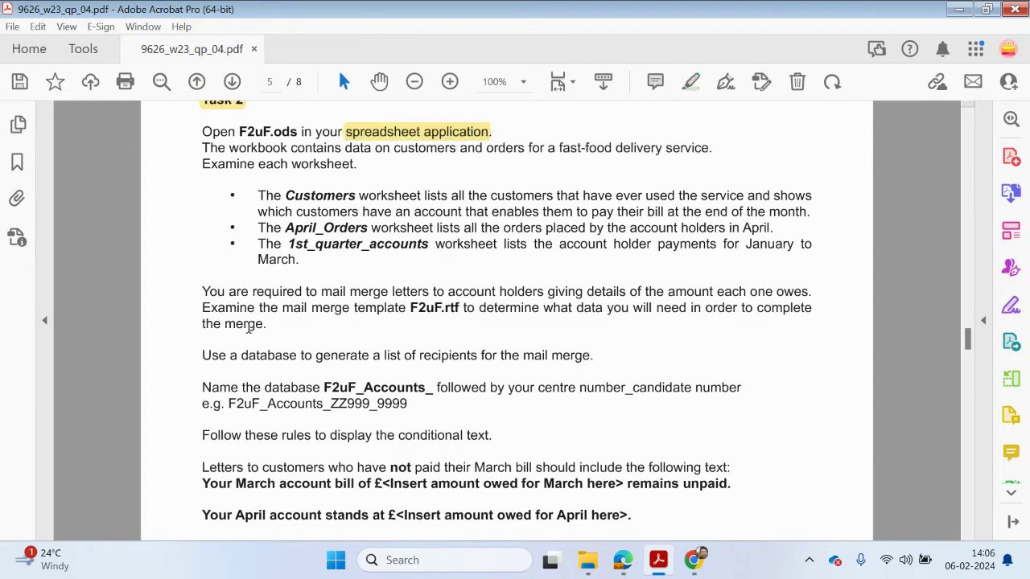
drag(246, 361, 298, 356)
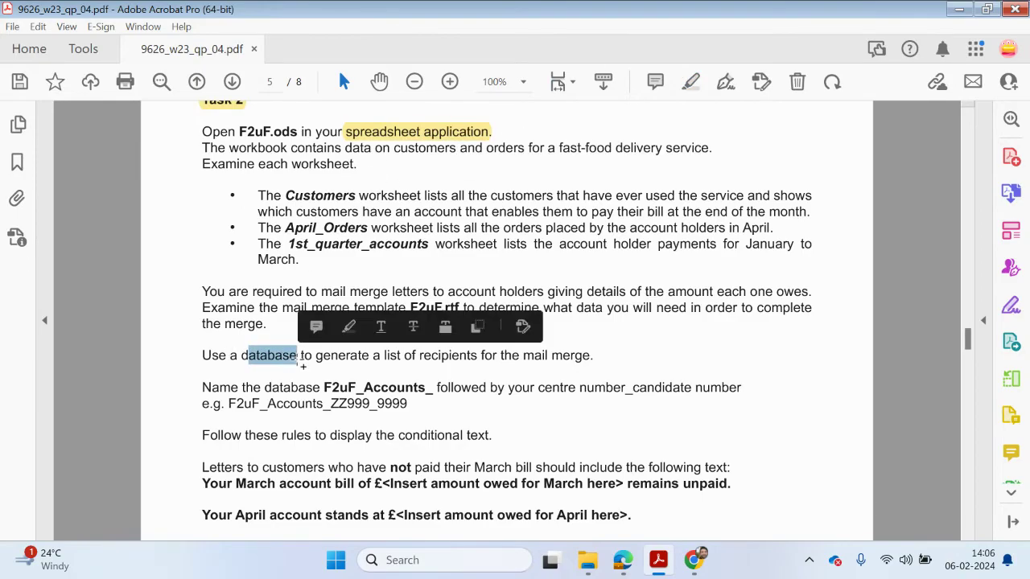
click(692, 81)
- Highlight "mail merge template F2uF.rtf" in Task 2 and change that highlight's colour to light green
scroll(490, 394, down, 2)
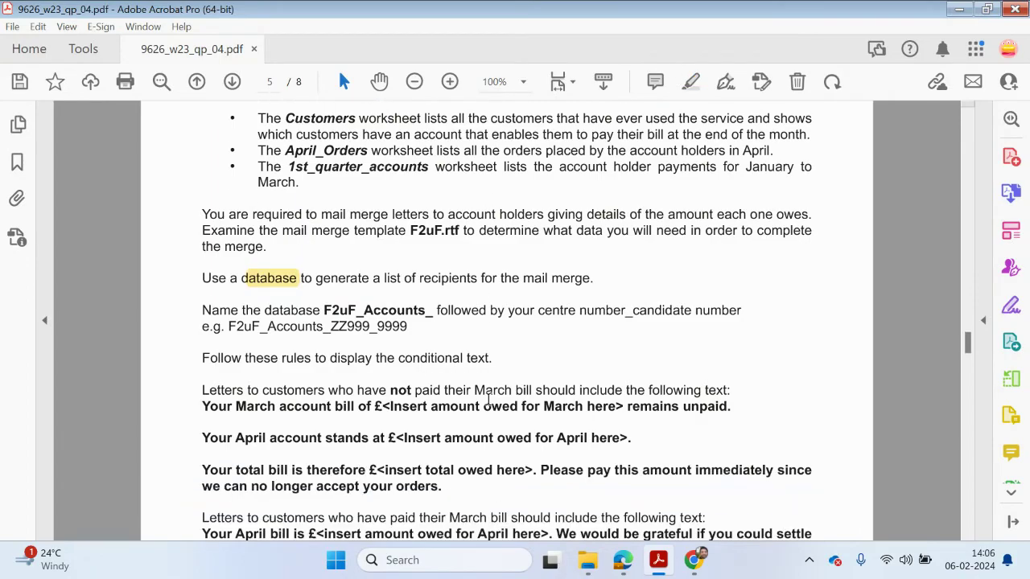
scroll(459, 388, down, 2)
scroll(455, 389, up, 2)
scroll(443, 382, up, 1)
drag(290, 254, 451, 251)
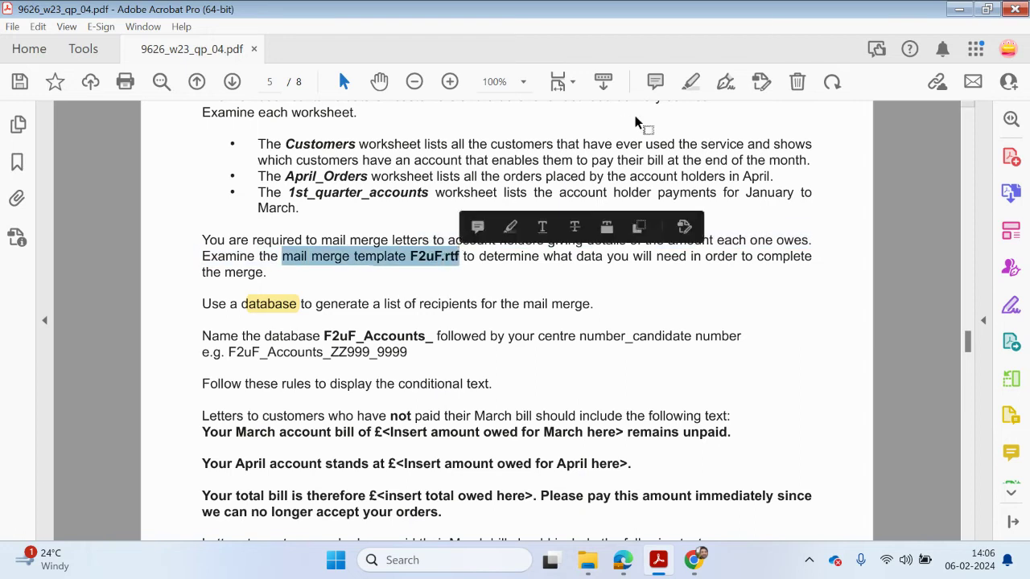
click(690, 81)
click(452, 259)
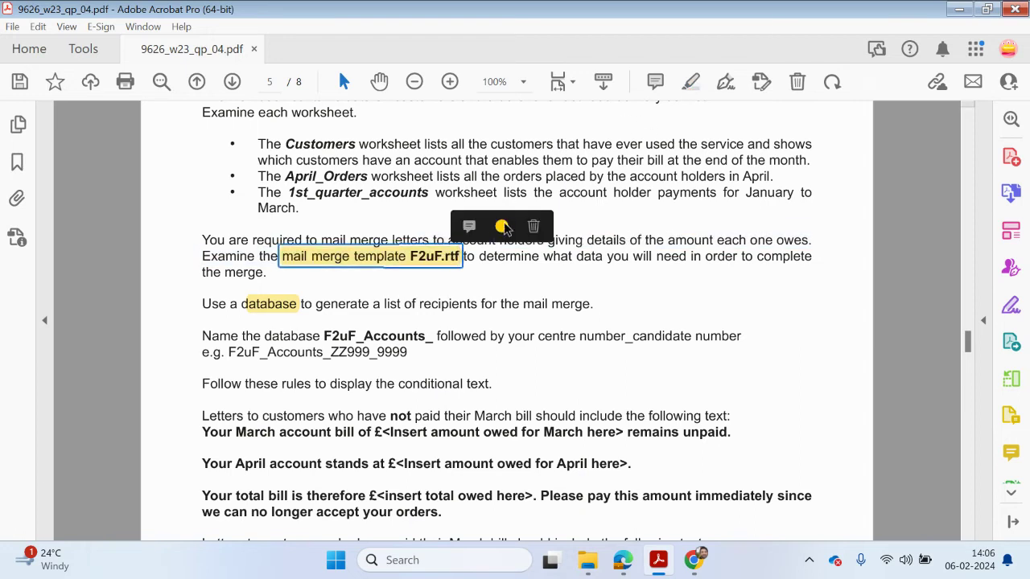
click(501, 226)
click(594, 165)
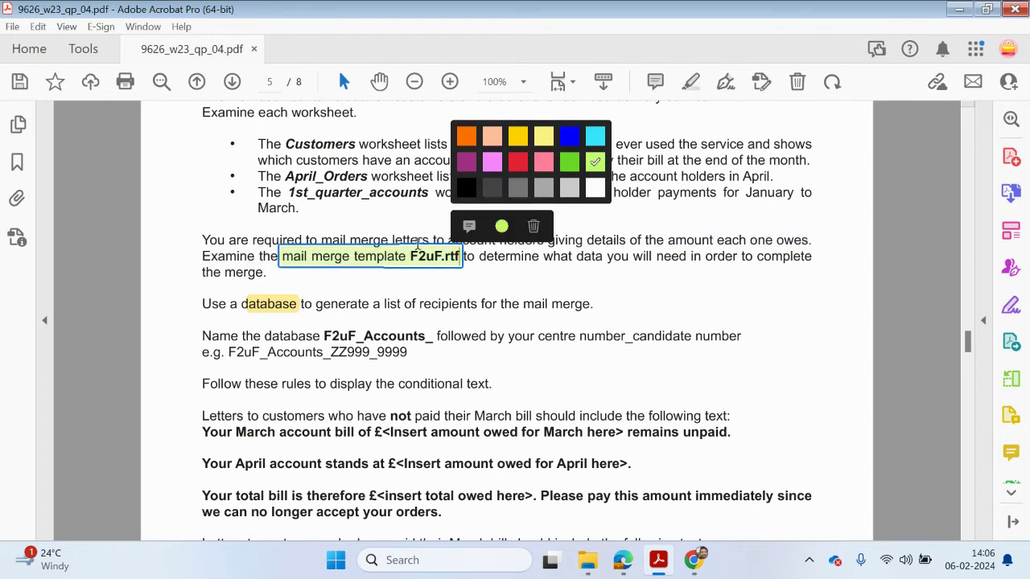
click(408, 257)
- Change the colour of the "database" highlight in Task 2 to light blue
scroll(491, 286, up, 2)
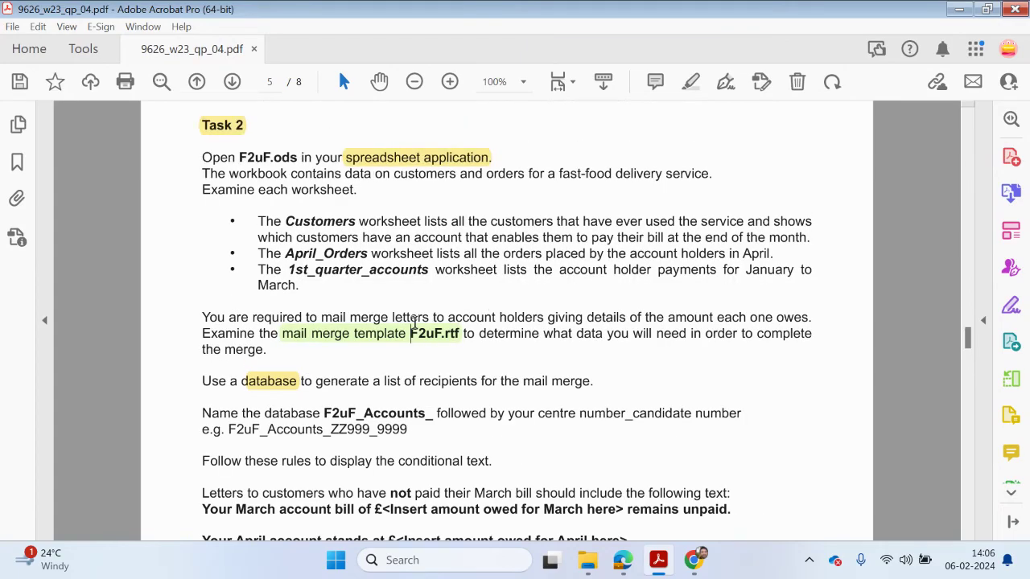
click(269, 384)
click(322, 352)
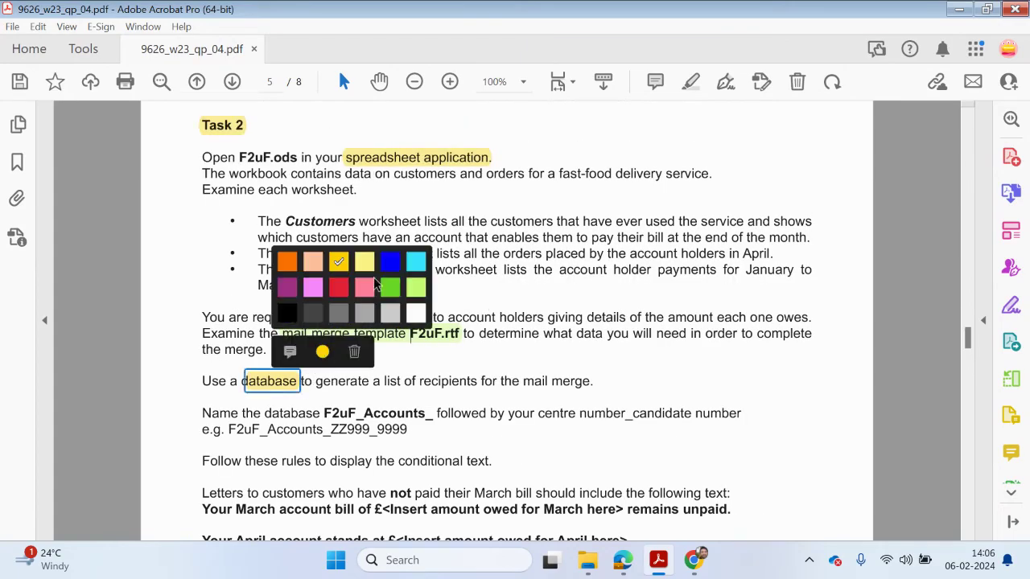
click(416, 264)
click(481, 322)
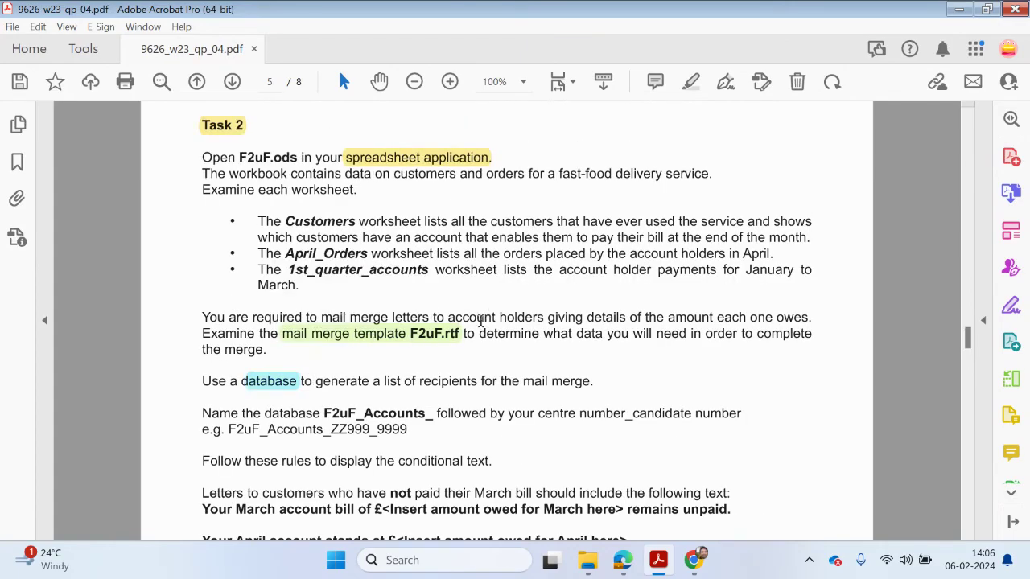
click(452, 159)
click(505, 129)
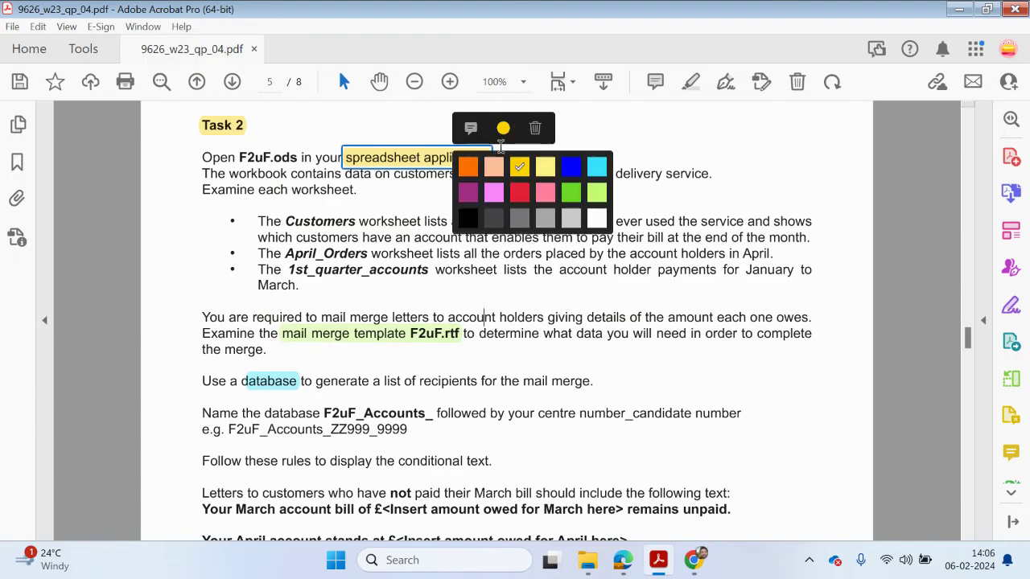
click(439, 221)
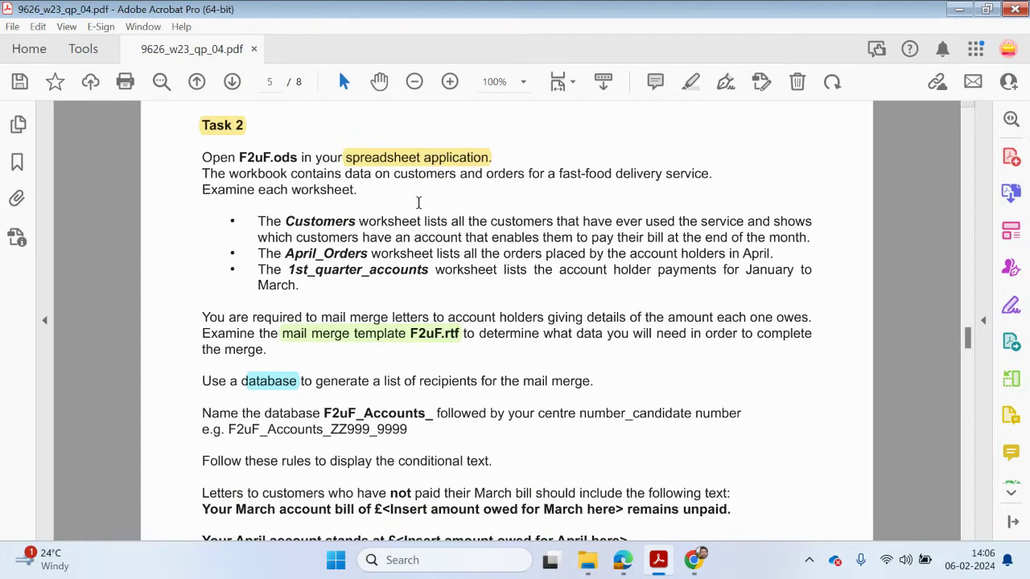
- Highlight the file name "F2uF.ods" and the phrase "Examine each worksheet" in Task 2, both in yellow
double_click(300, 158)
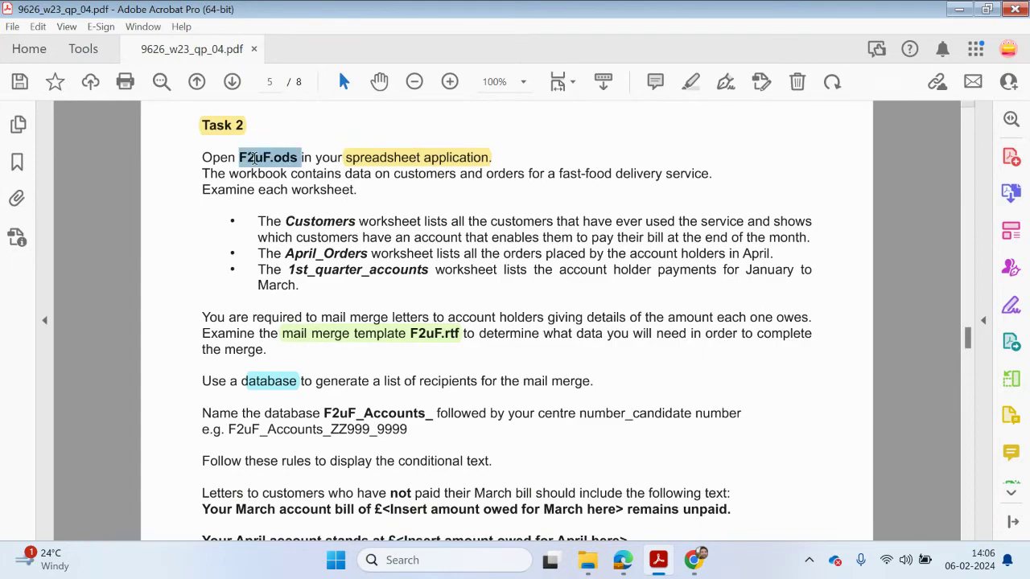
click(692, 82)
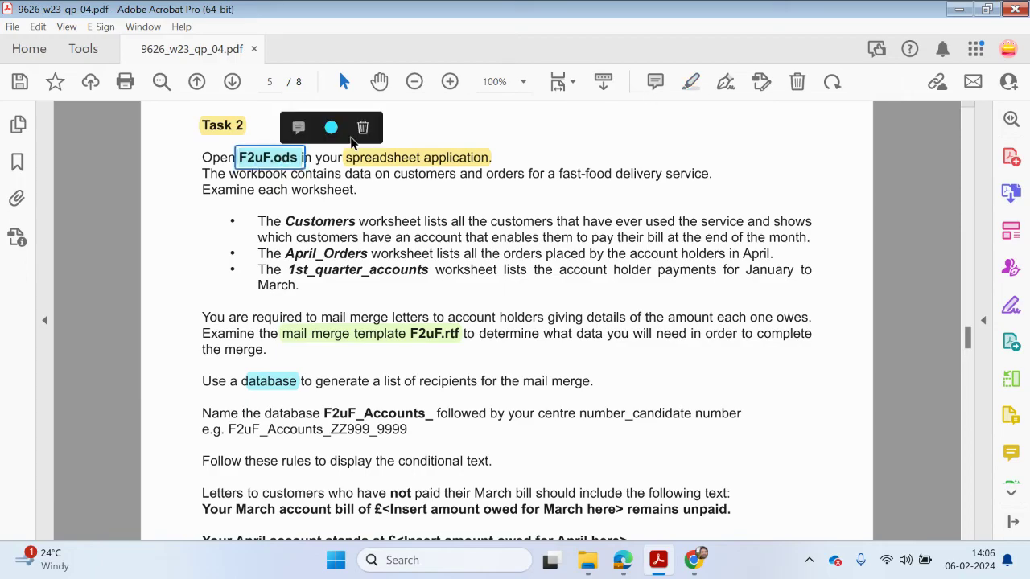
click(332, 130)
click(346, 166)
click(214, 255)
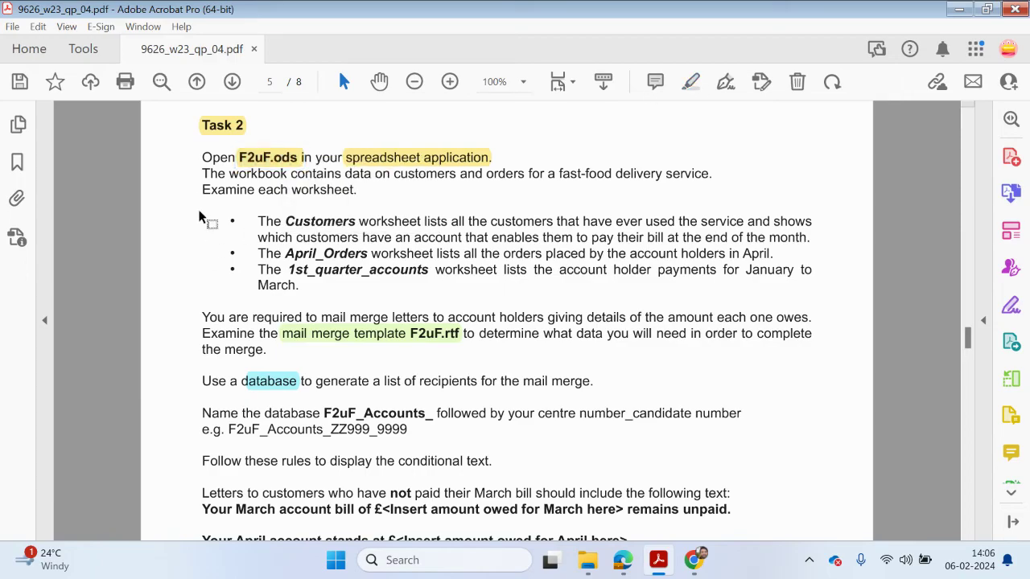
drag(203, 190, 354, 191)
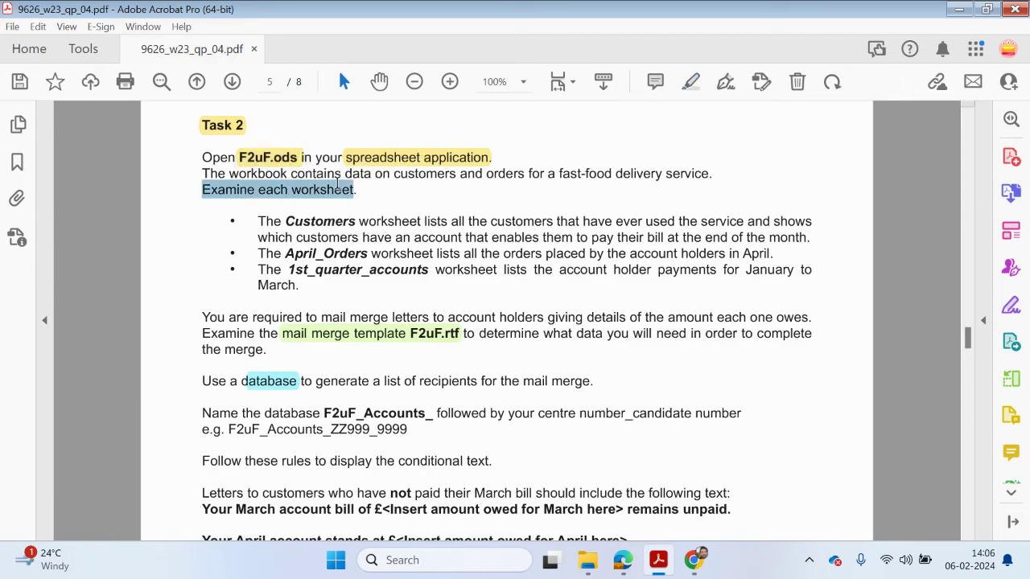
click(689, 83)
- Highlight "have an account" and "enables them to pay their bill at the end of the month" in the Customers worksheet bullet
drag(288, 223, 356, 224)
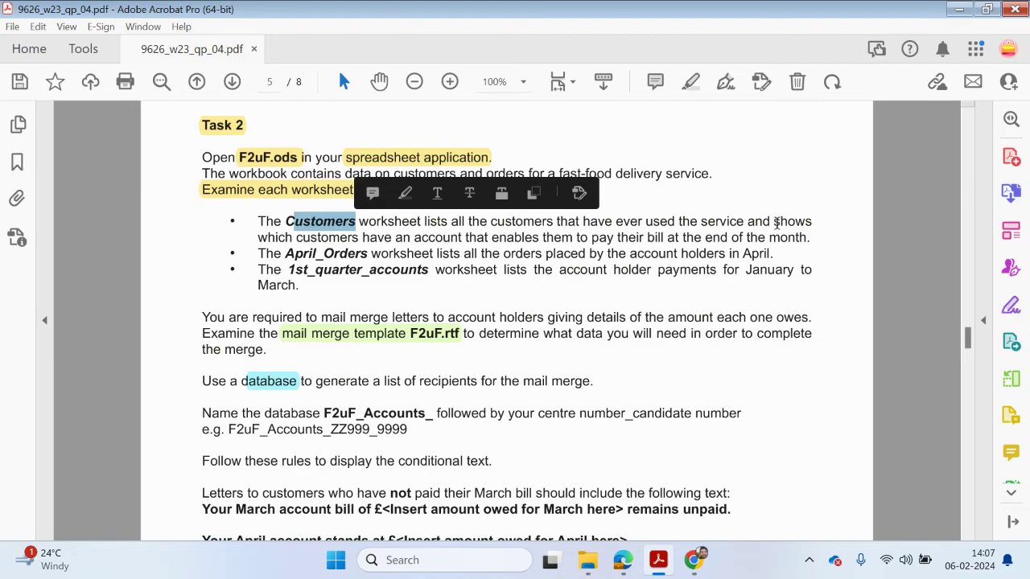
mouse_move(363, 237)
mouse_down()
mouse_move(449, 222)
mouse_move(462, 238)
mouse_up()
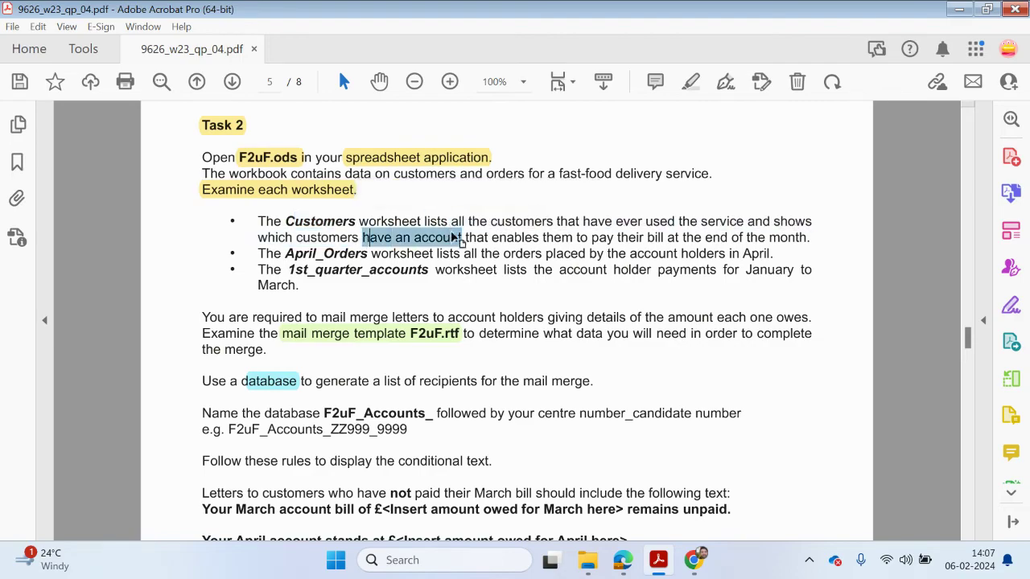
click(690, 83)
drag(490, 234, 804, 238)
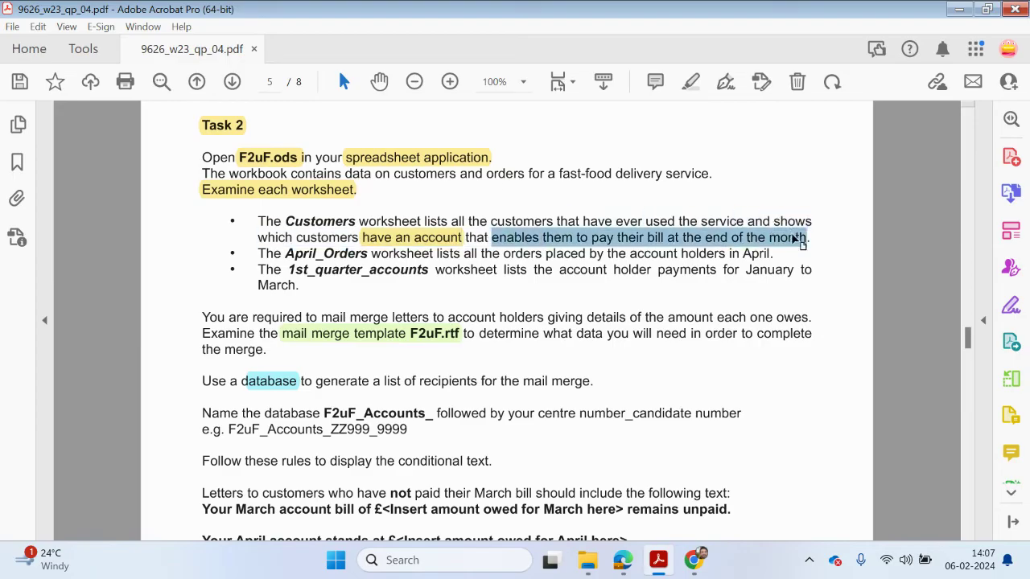
click(691, 82)
- Review the Task 2 conditional text rules for letters about the March bill, April bill and total bill
scroll(632, 300, down, 1)
scroll(632, 301, down, 8)
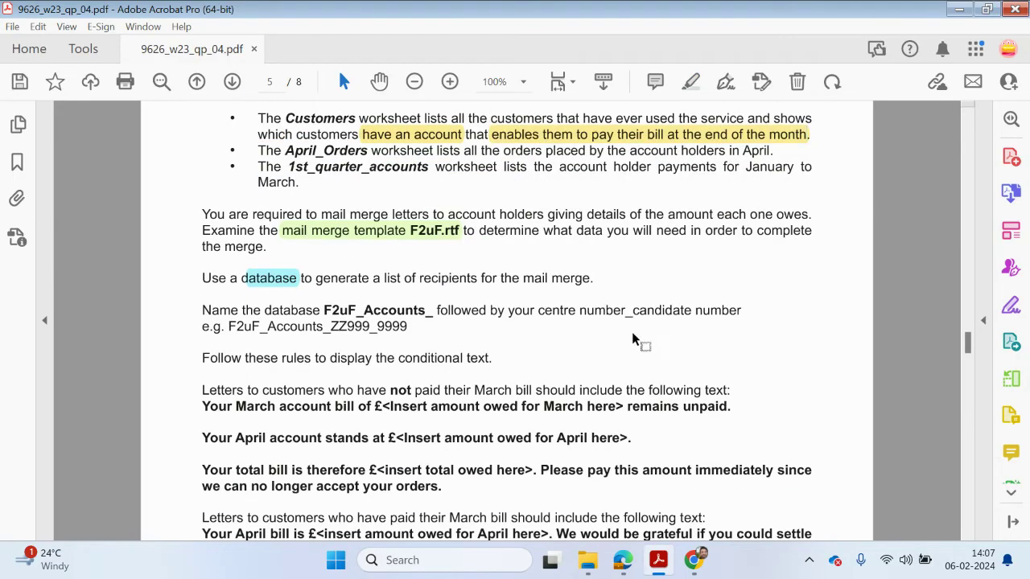
scroll(396, 364, down, 1)
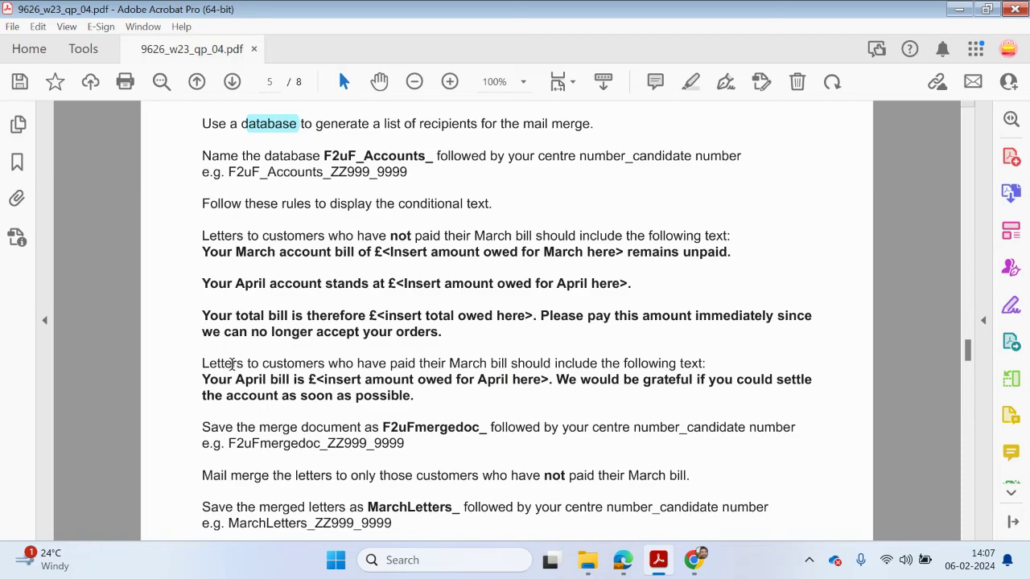
drag(239, 384, 392, 381)
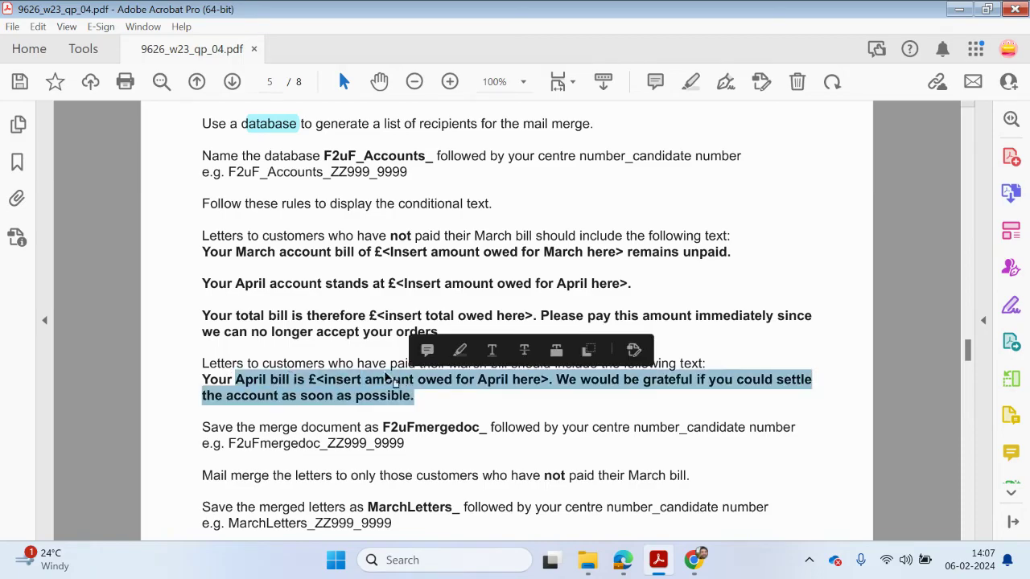
drag(240, 252, 277, 252)
drag(245, 283, 270, 282)
drag(235, 315, 288, 316)
scroll(313, 342, up, 3)
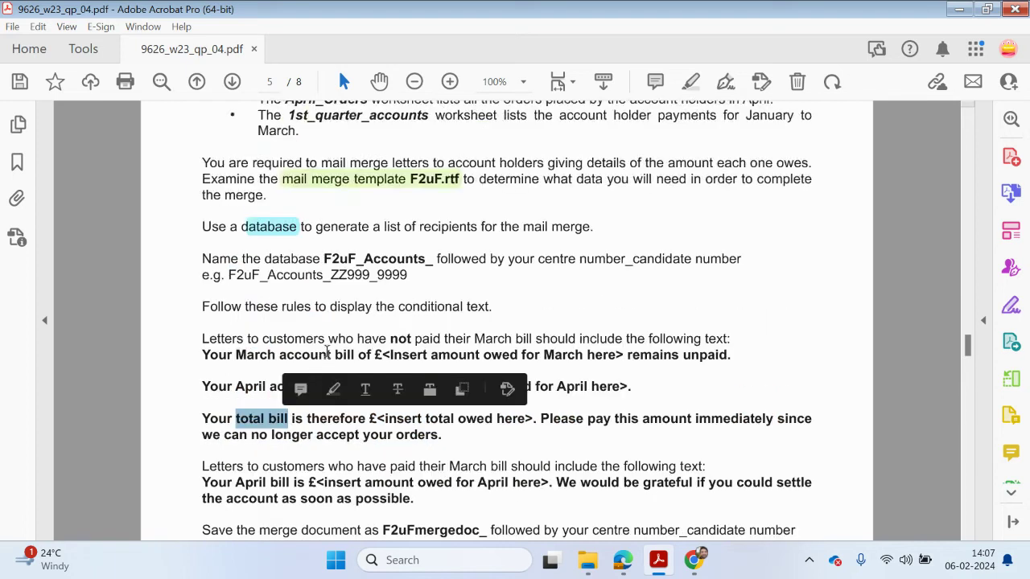
scroll(311, 344, up, 4)
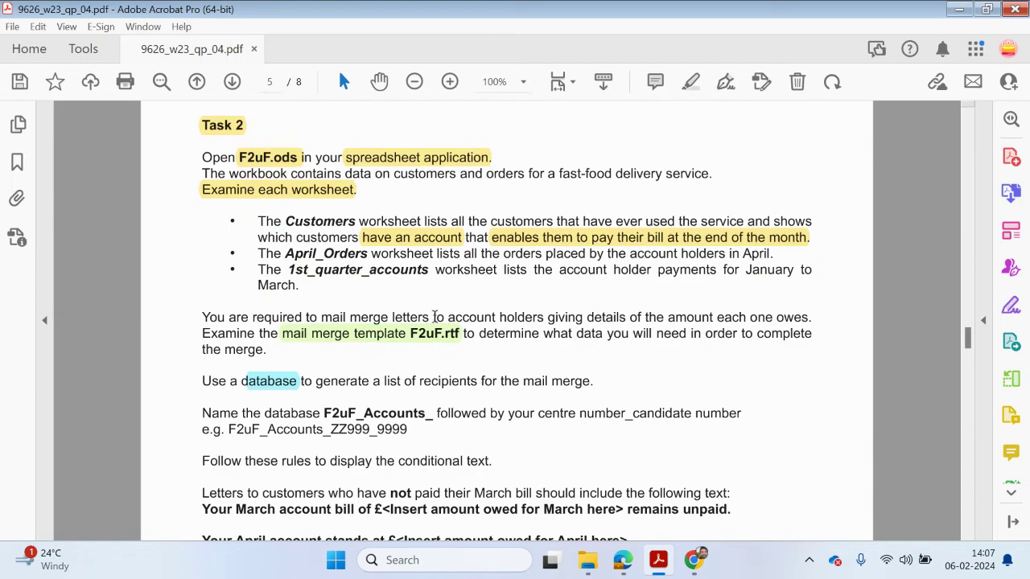
- Switch to the source files folder in File Explorer and open the F2uF OpenDocument spreadsheet in Excel
click(588, 560)
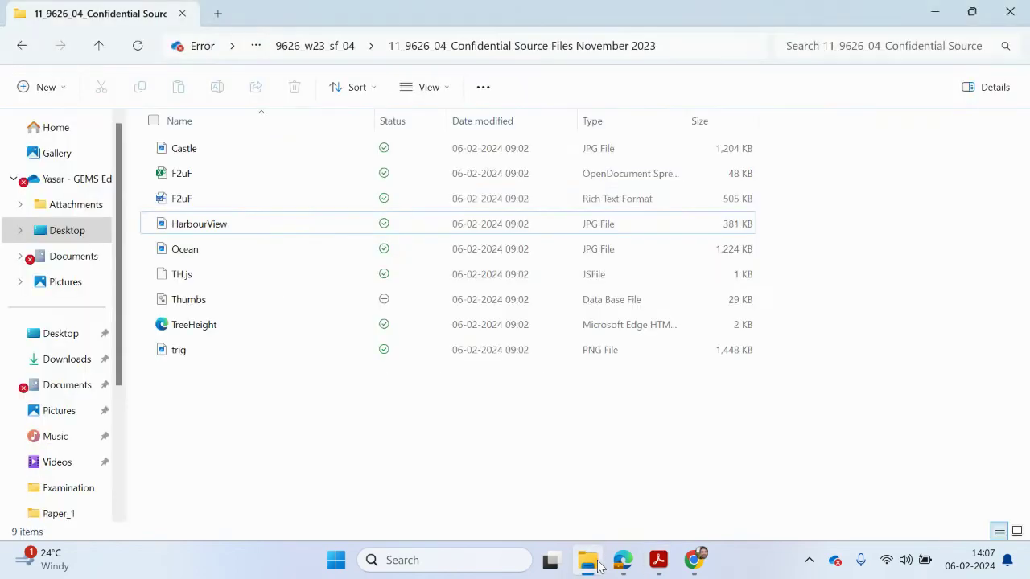
click(227, 177)
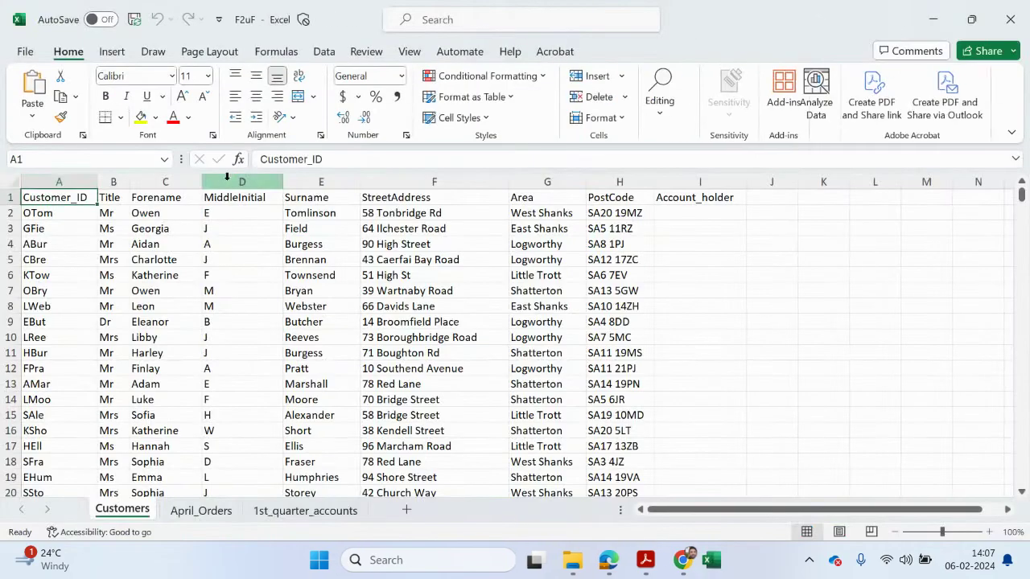
- Examine the Customers worksheet's columns, especially the Account_holder entries, and recheck the Task 2 wording on customers who have an account
click(79, 182)
click(108, 182)
click(147, 185)
click(218, 182)
click(320, 181)
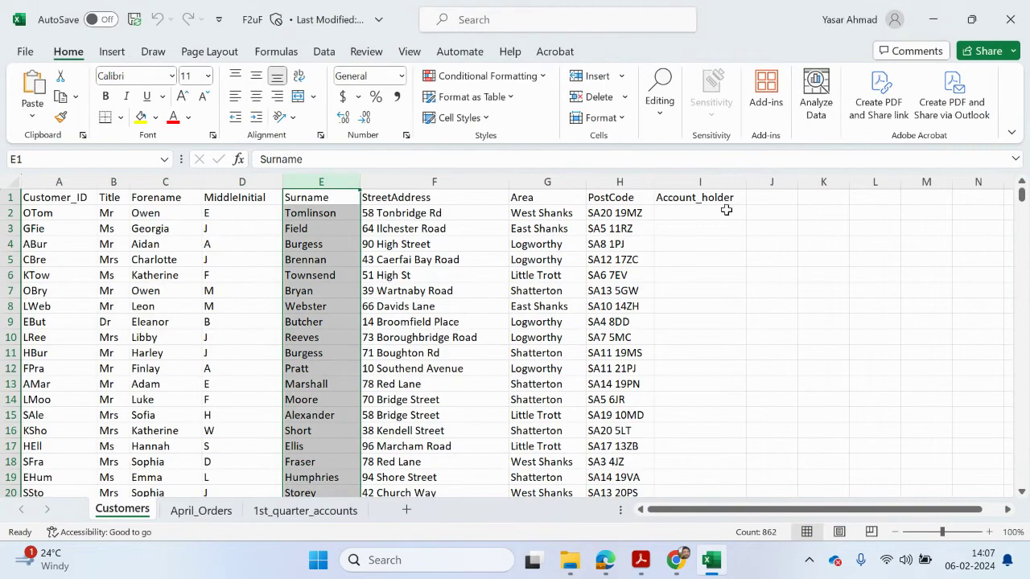
click(704, 182)
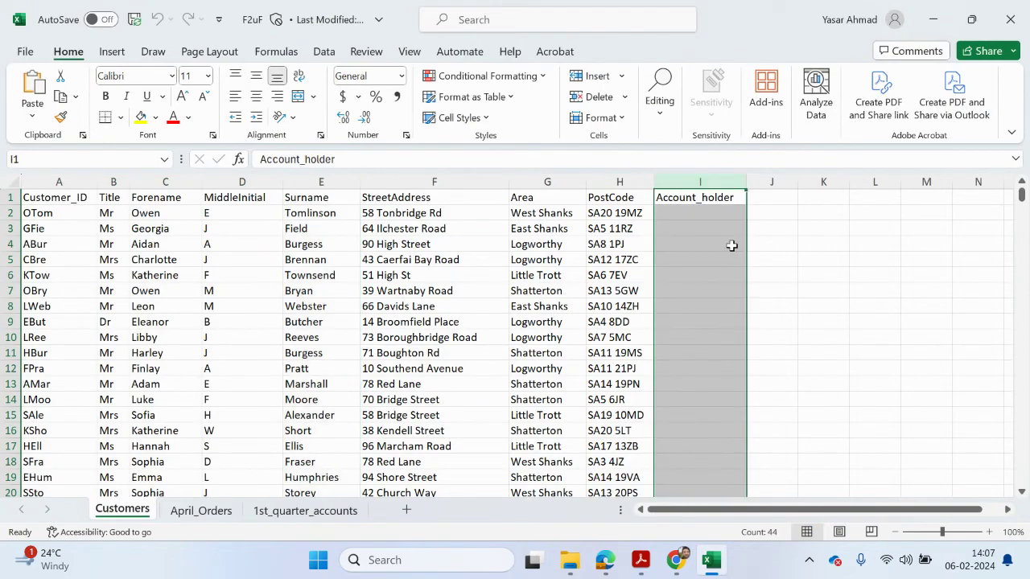
scroll(731, 246, down, 6)
click(671, 222)
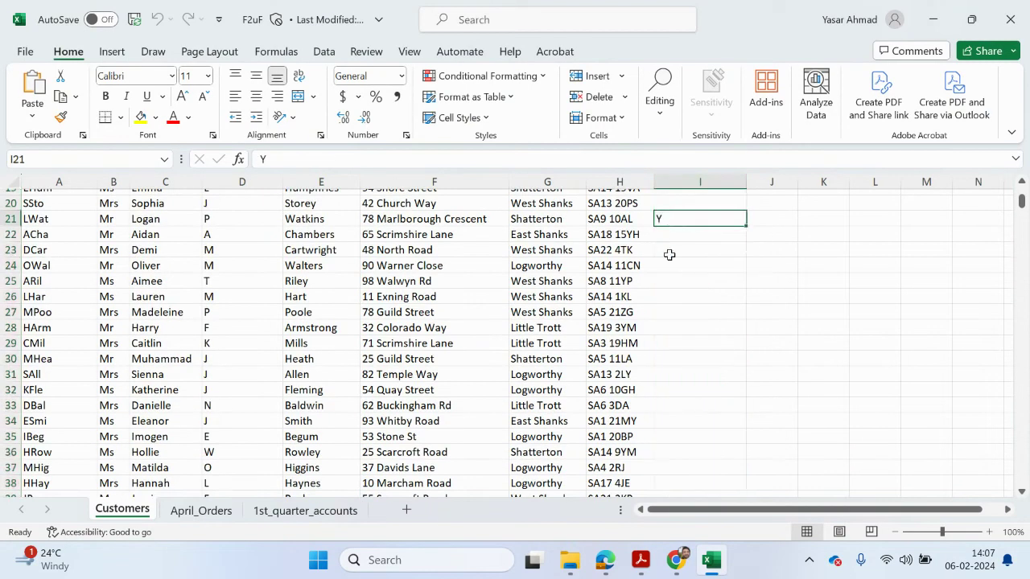
scroll(669, 248, up, 6)
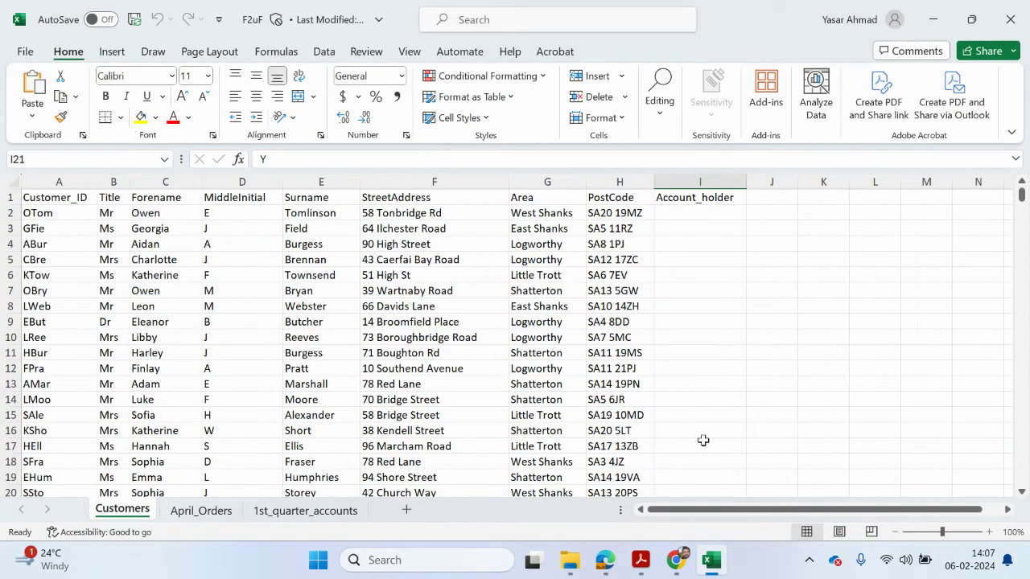
click(640, 560)
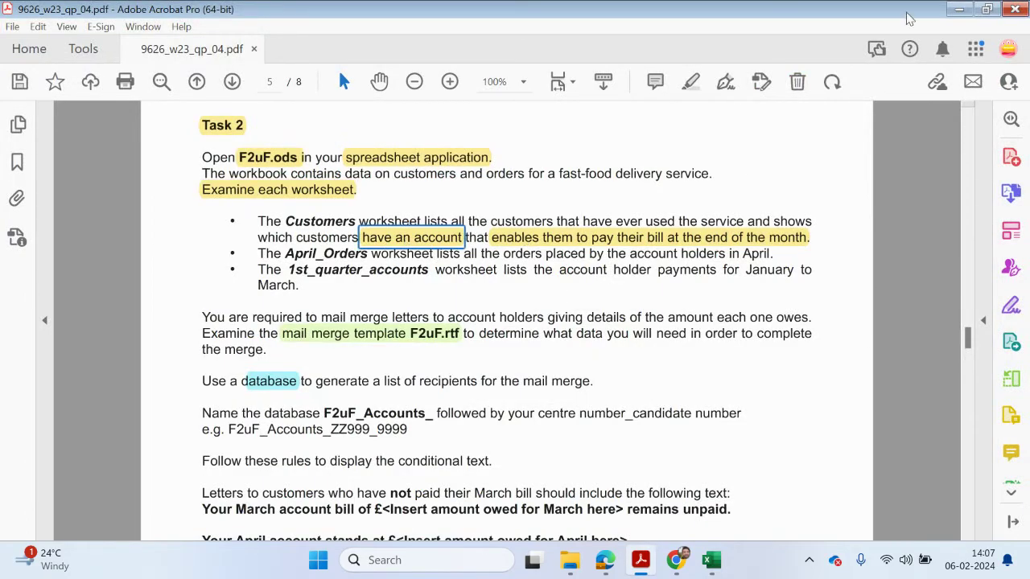
click(960, 8)
- Sort the Customers worksheet by Account_holder from Z to A, treating the first row as headers
click(10, 182)
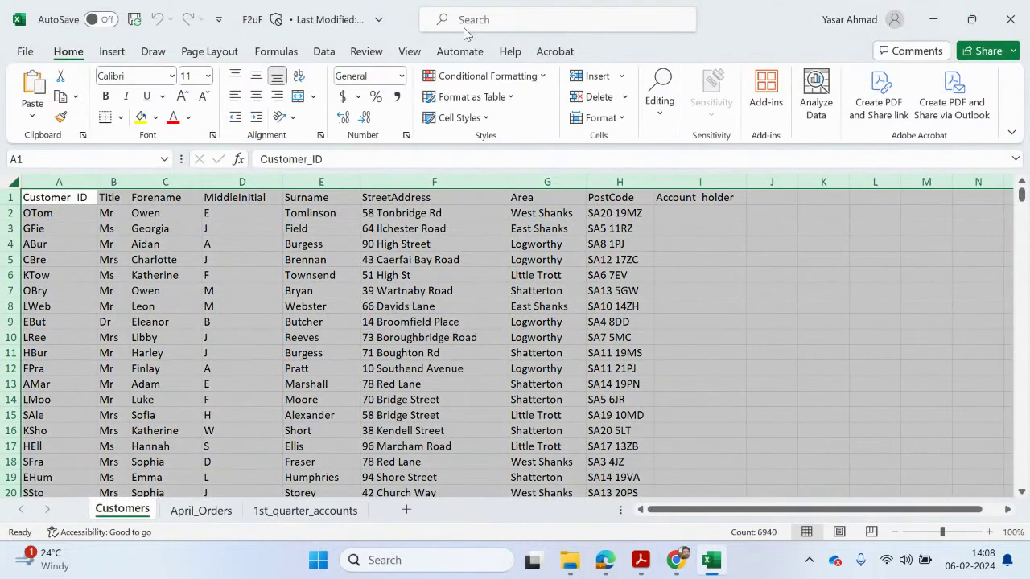
click(510, 25)
text(sort)
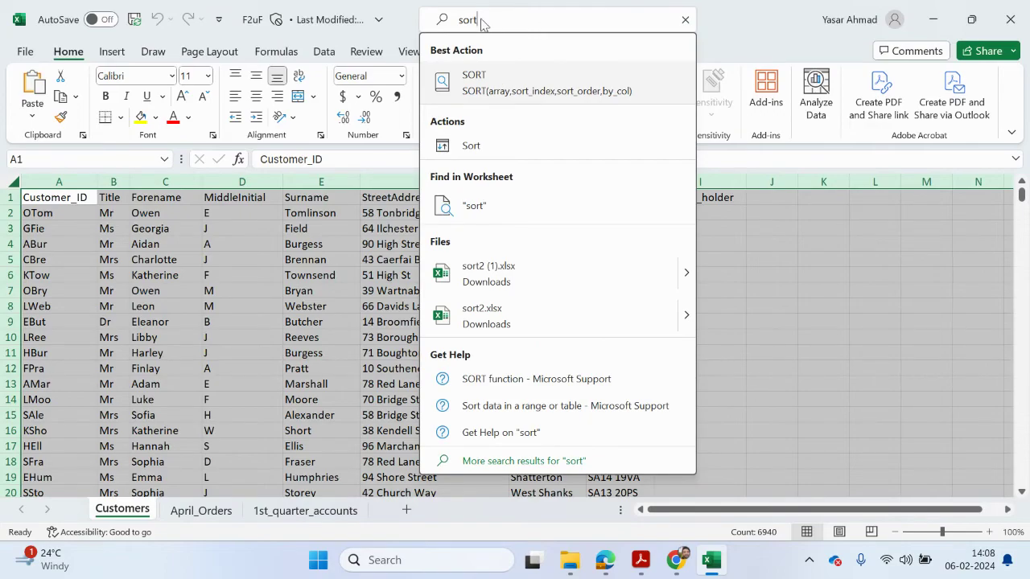
click(465, 146)
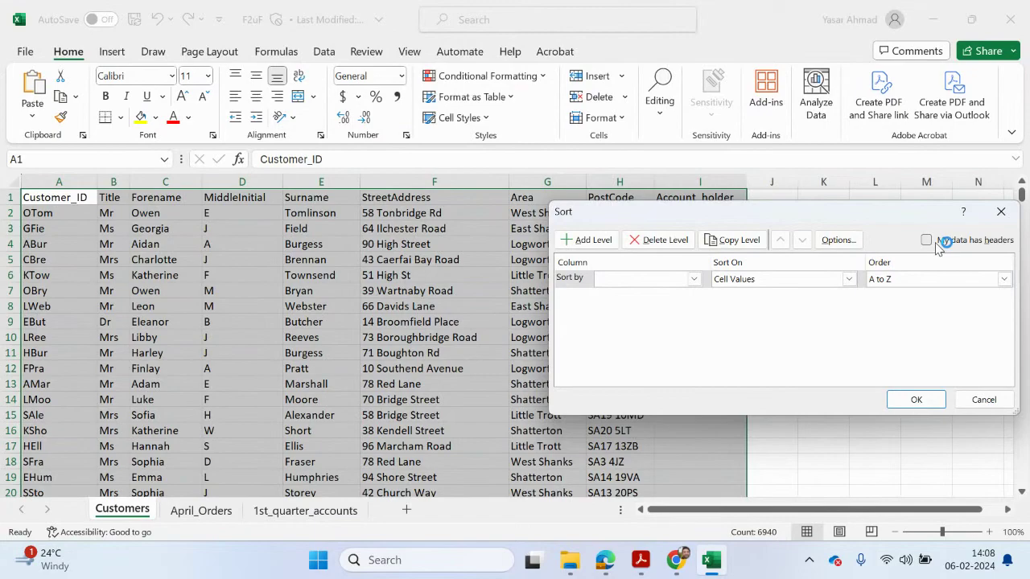
click(927, 240)
click(693, 279)
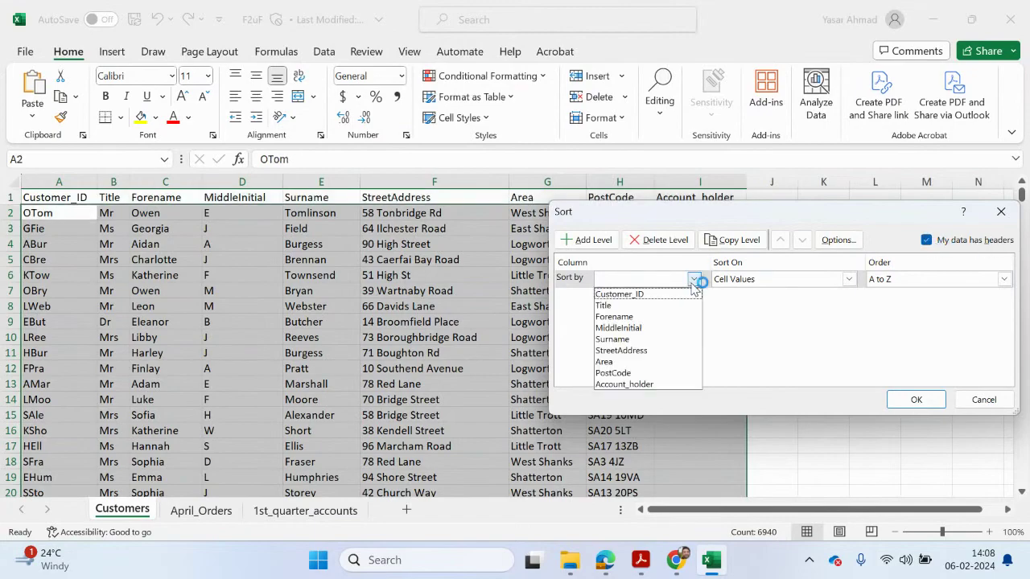
click(648, 384)
click(925, 280)
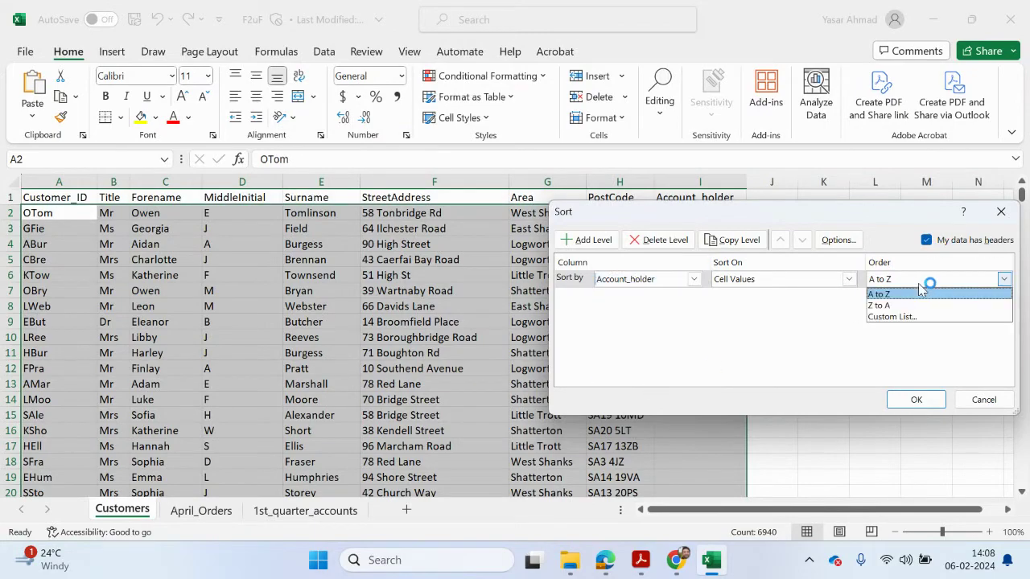
click(915, 306)
click(915, 400)
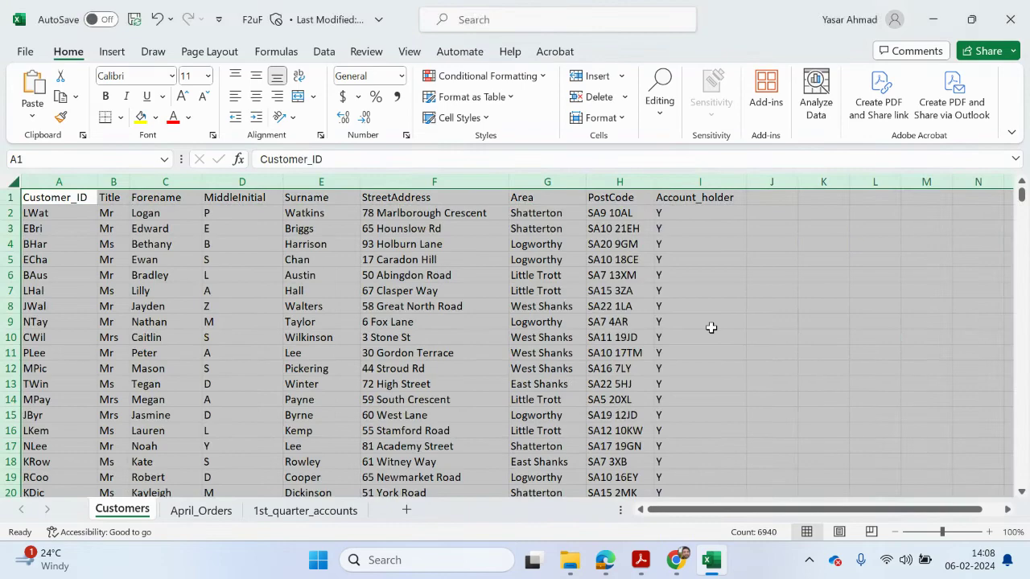
- Delete rows 45 to 862 of the Customers worksheet, which hold the customers without an account
scroll(683, 306, down, 10)
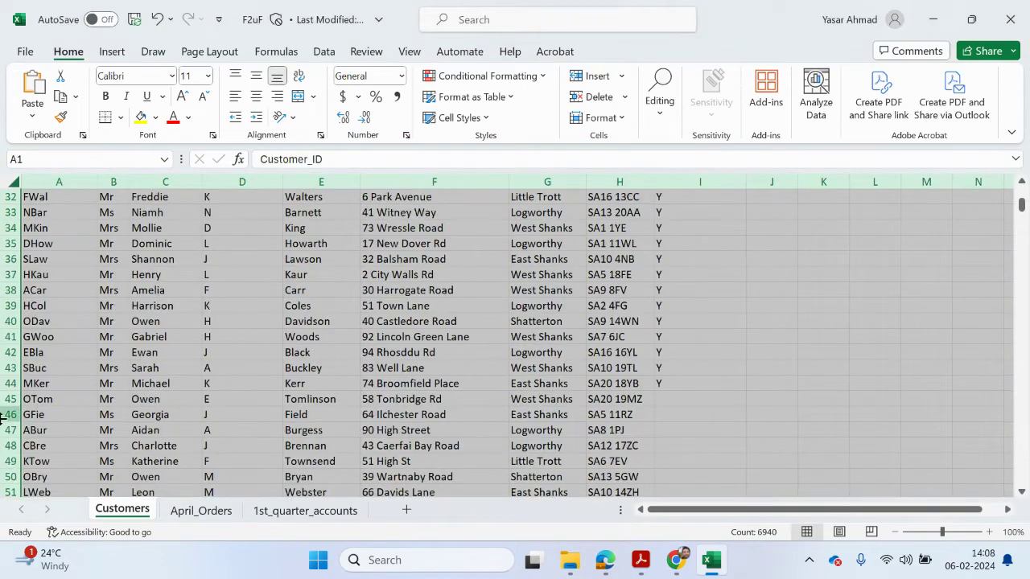
drag(3, 400, 12, 457)
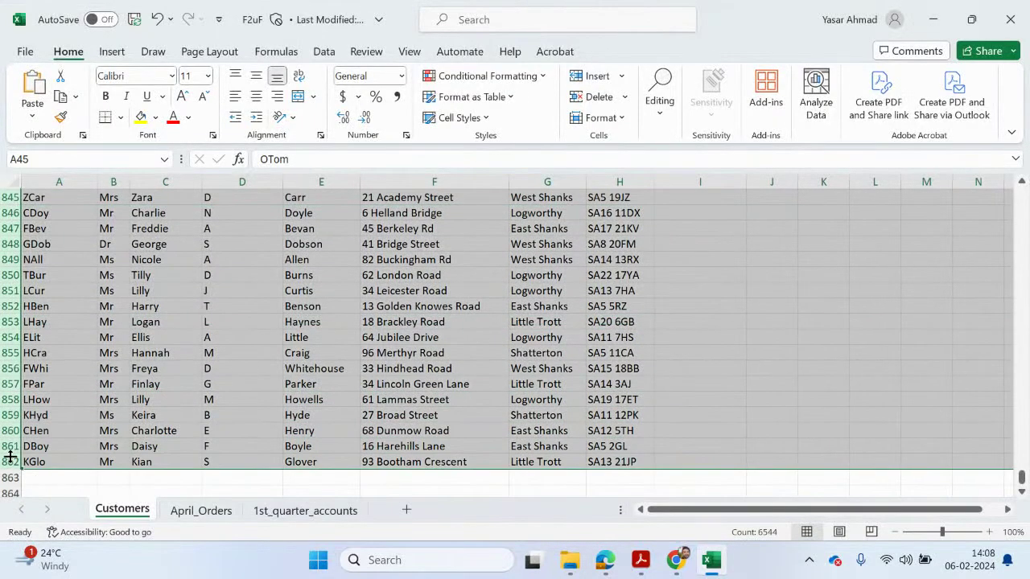
right_click(11, 457)
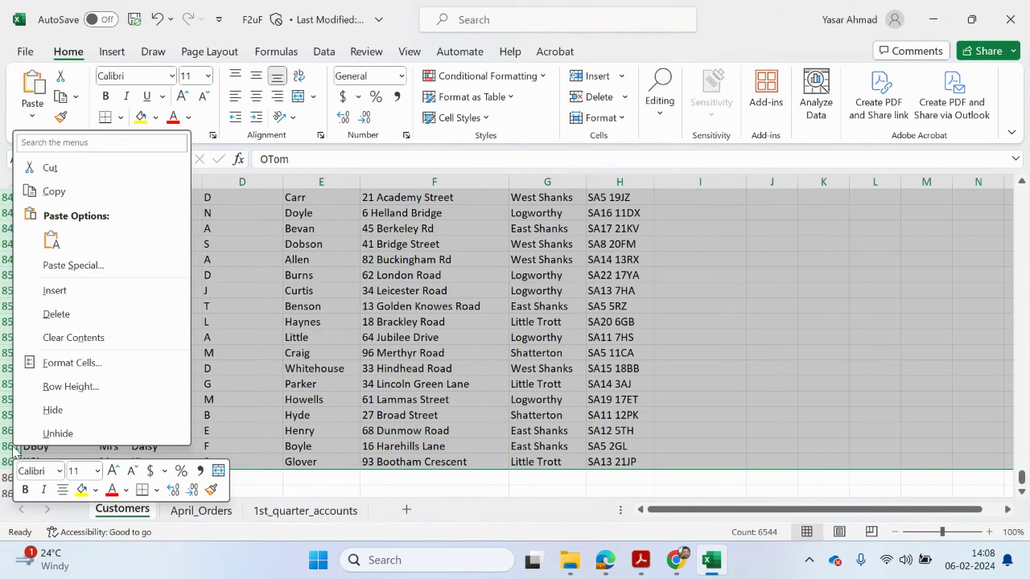
click(78, 322)
scroll(129, 352, up, 12)
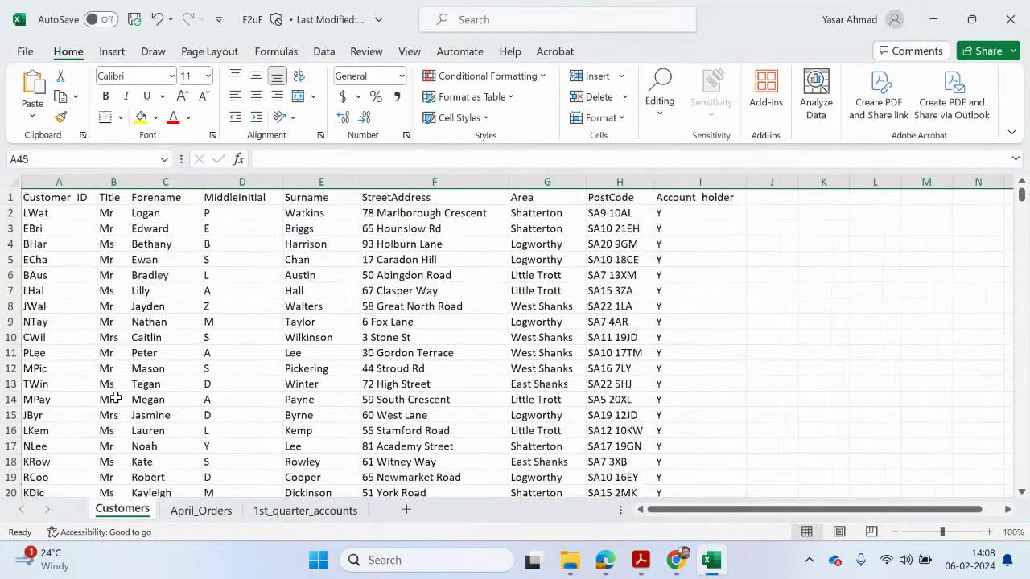
- Widen the April_Owed column in the April_Orders worksheet and highlight "orders placed by the account holders in April" in the exam paper
click(201, 510)
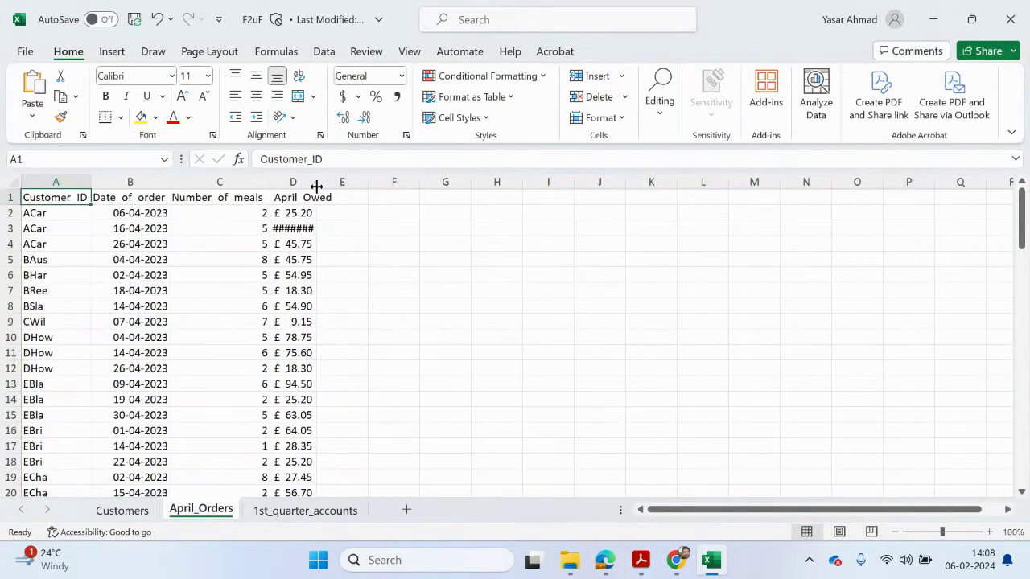
drag(317, 187, 338, 187)
click(641, 561)
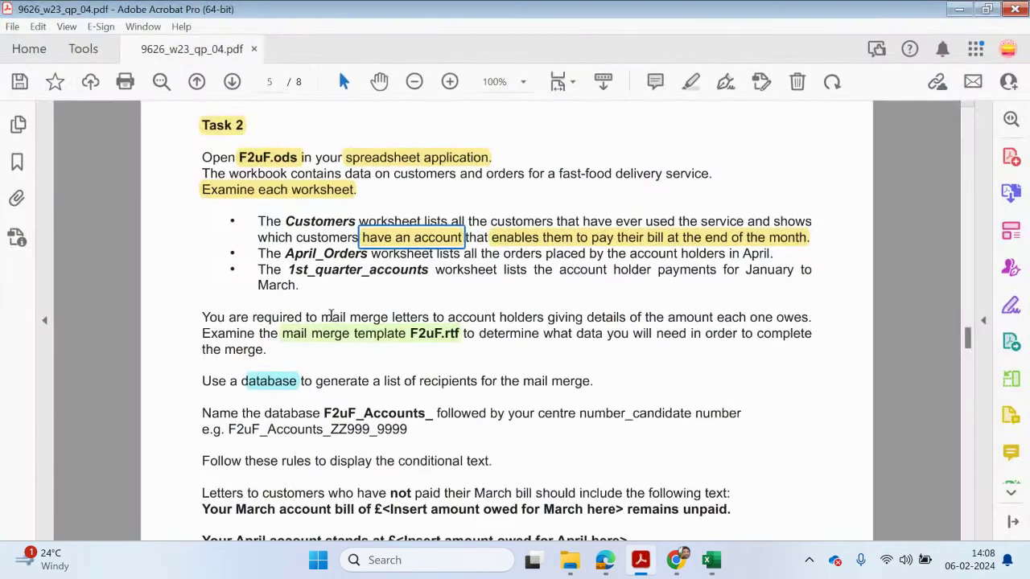
drag(502, 256, 772, 255)
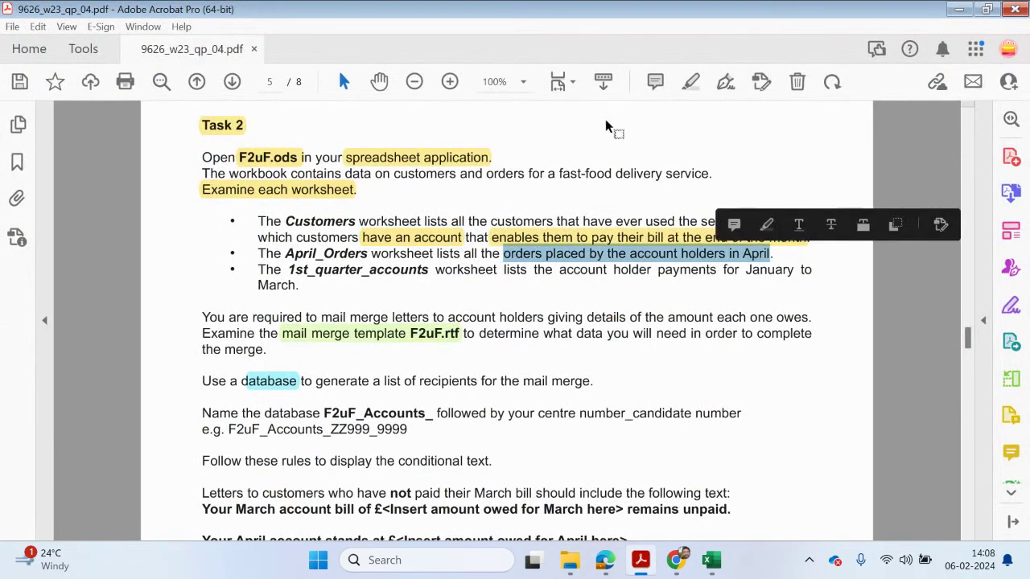
click(691, 81)
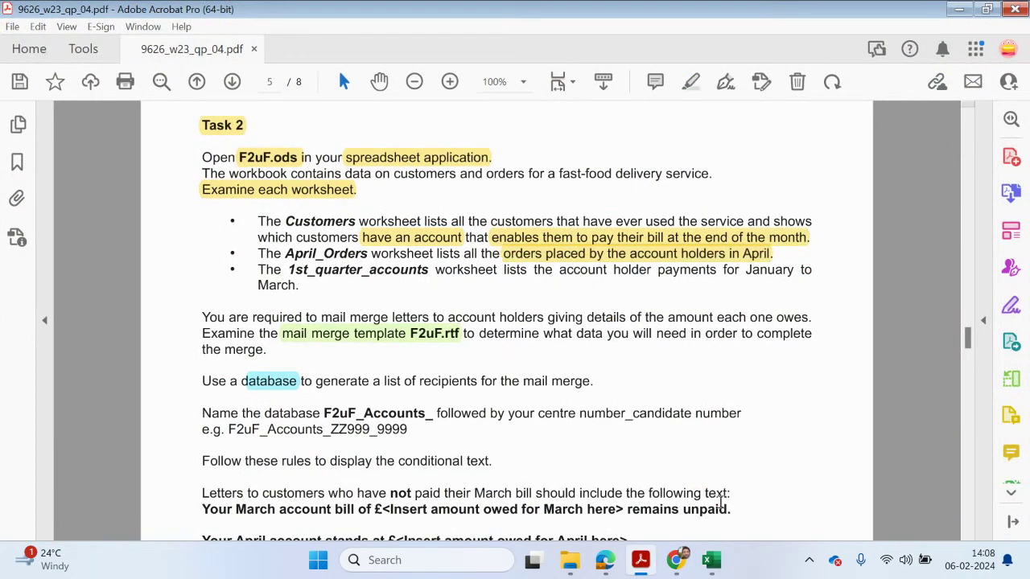
- Match the orders in rows 2 to 4 of April_Orders to their customer's record in Customers and examine their April_Owed amounts
click(641, 563)
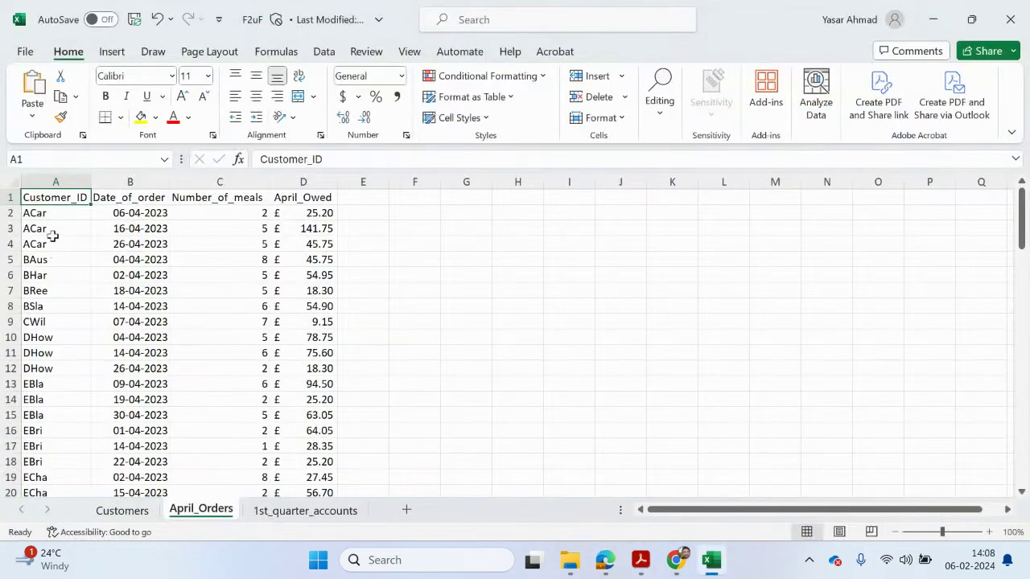
drag(45, 217, 37, 243)
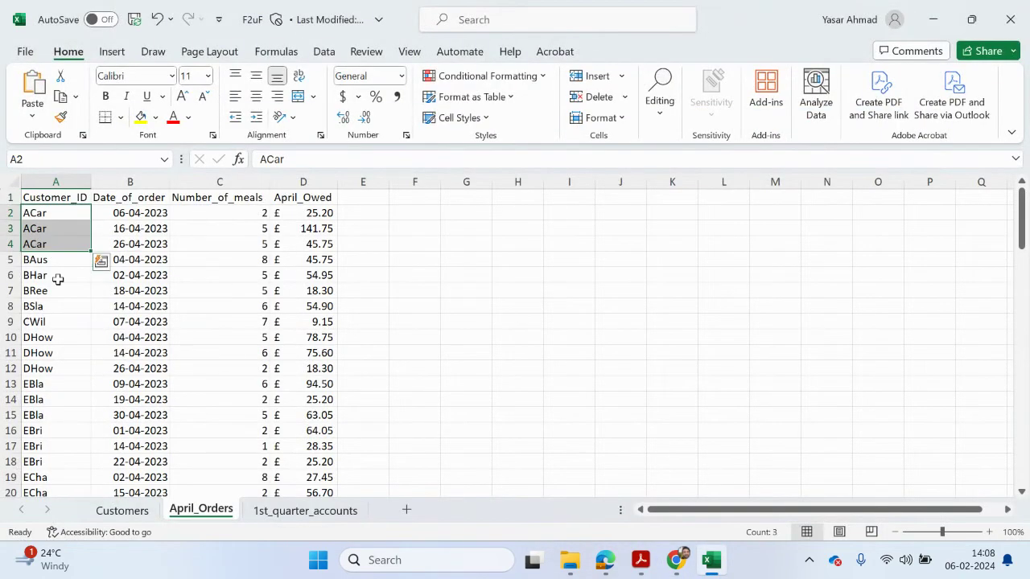
click(122, 510)
scroll(96, 463, down, 9)
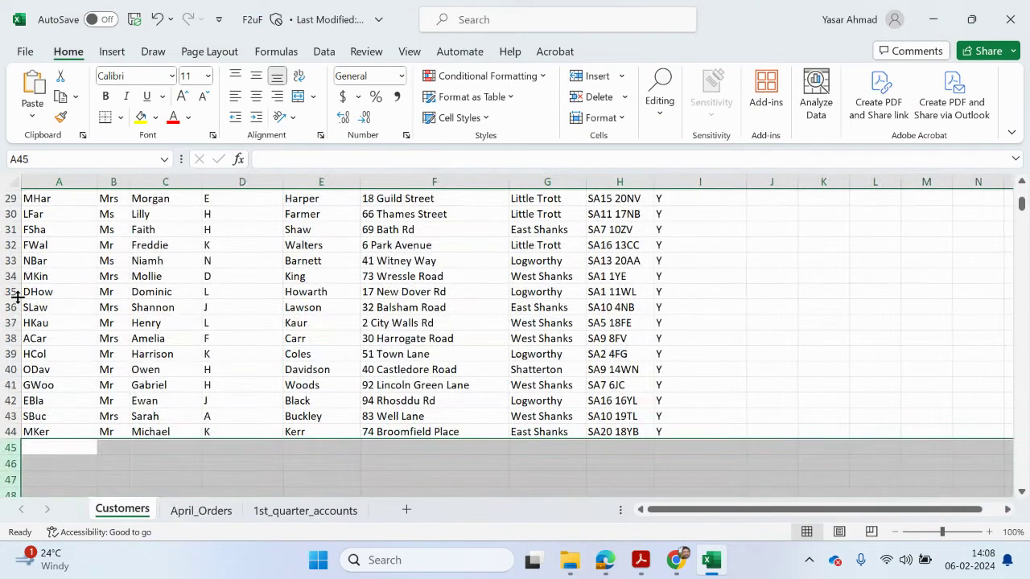
click(11, 338)
drag(135, 338, 300, 338)
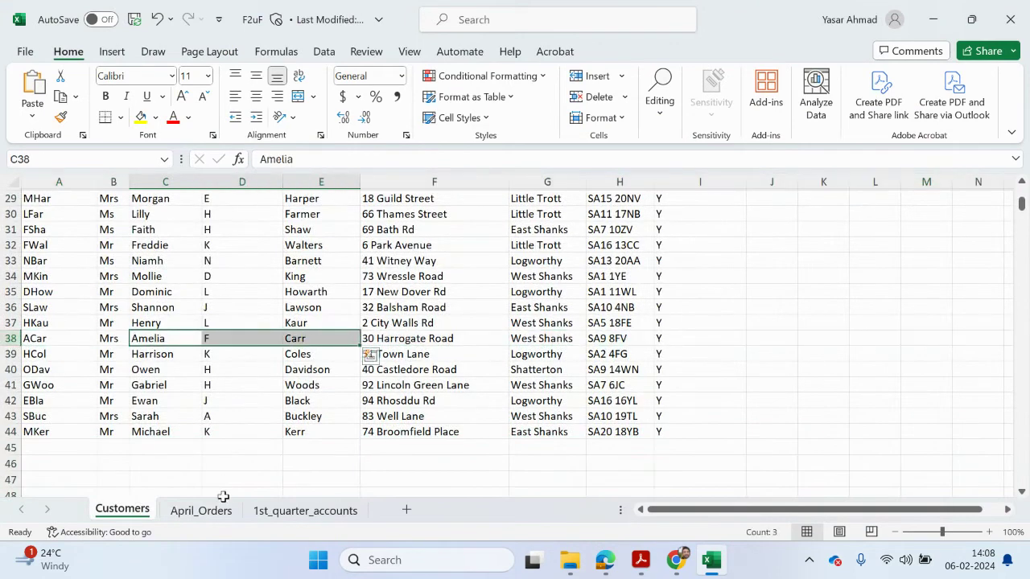
click(201, 510)
drag(328, 213, 329, 243)
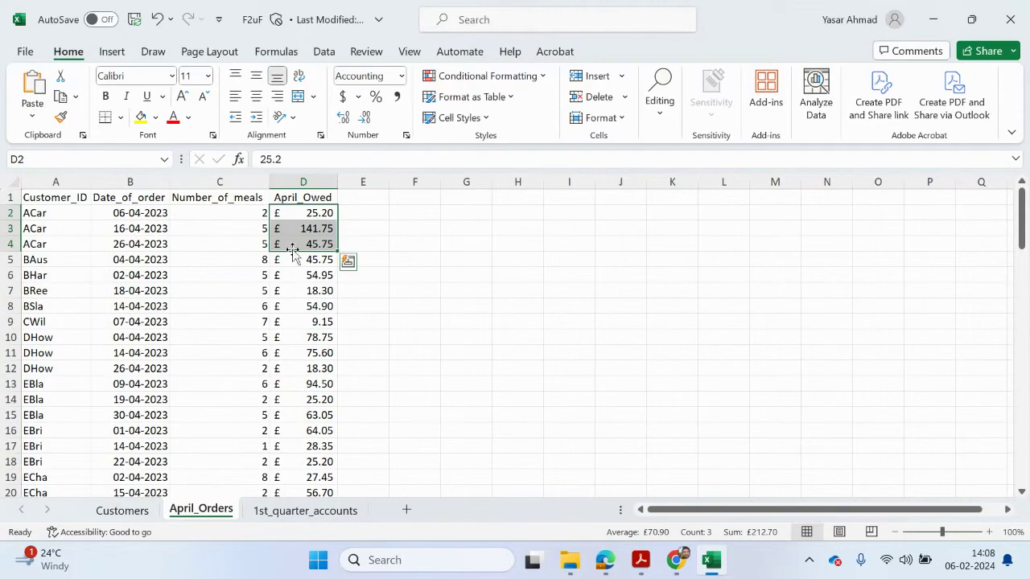
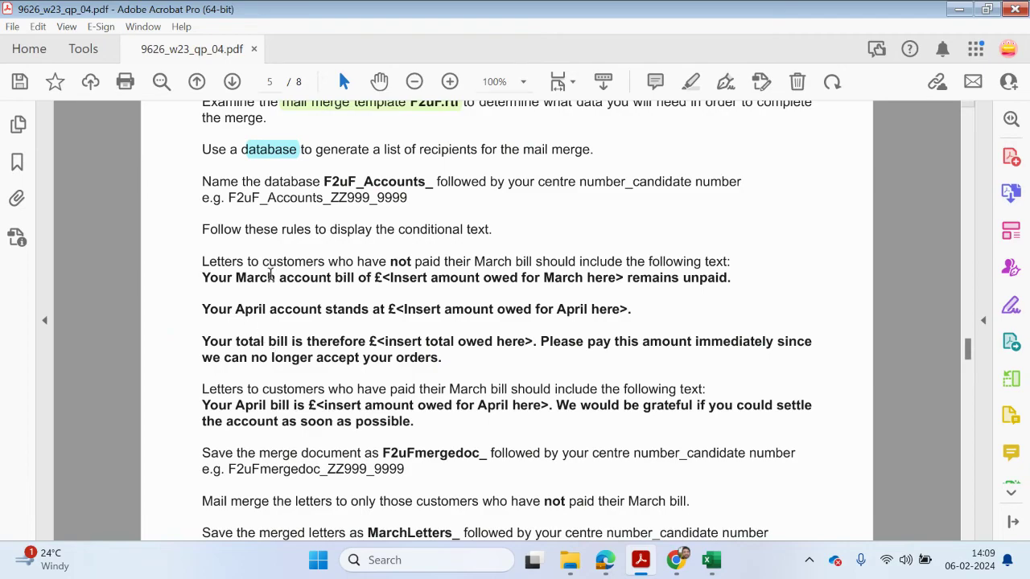
- Compare the unpaid March amount in D7 of 1st_quarter_accounts with the same customer's April_Owed entry in April_Orders
click(711, 560)
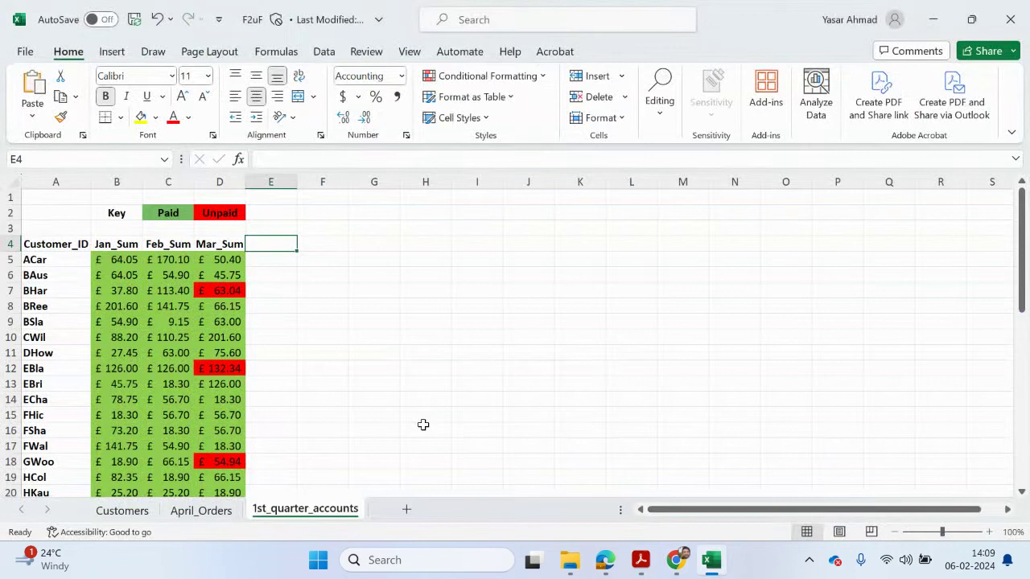
click(232, 296)
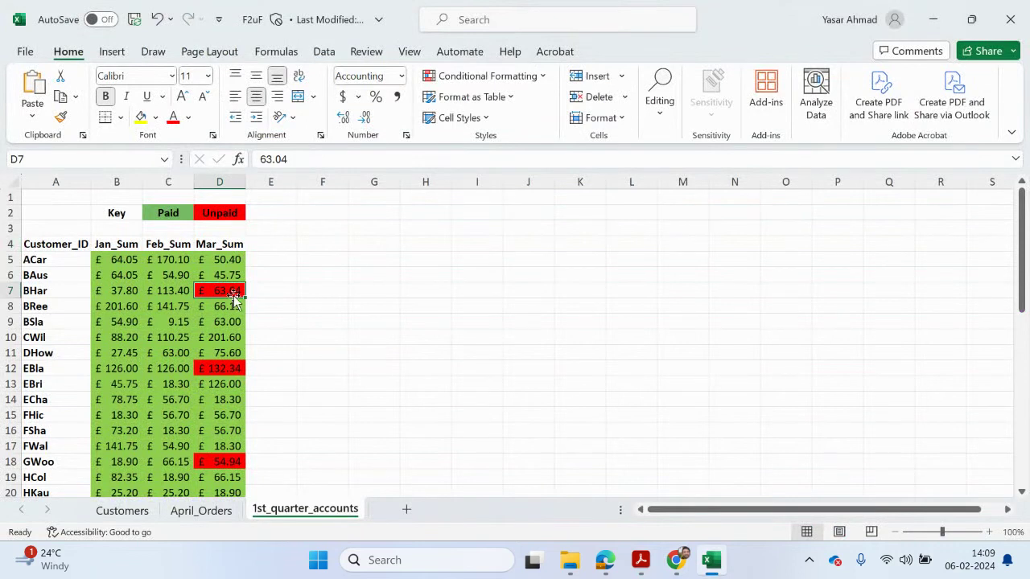
click(209, 511)
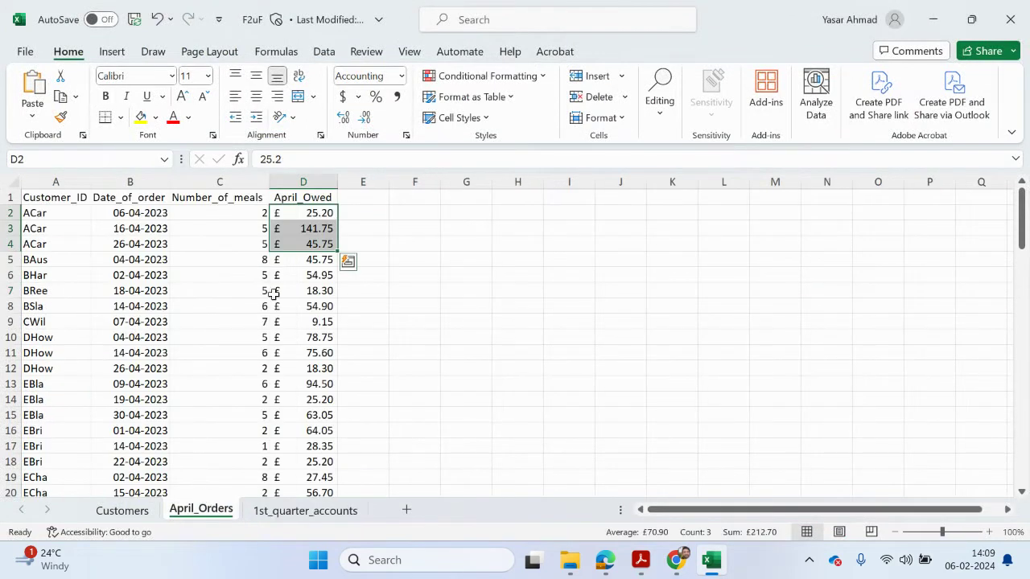
click(298, 274)
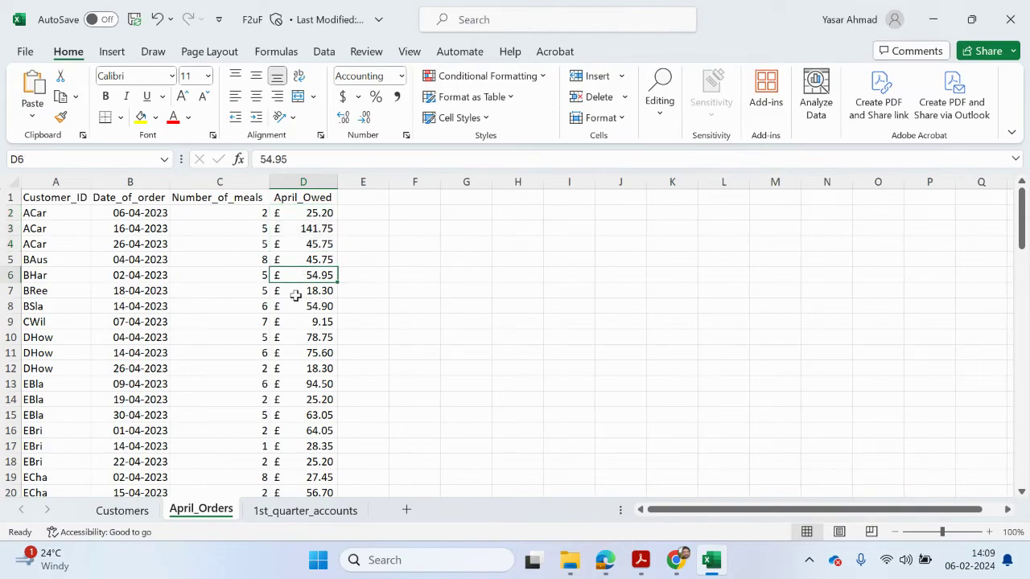
click(305, 511)
click(219, 259)
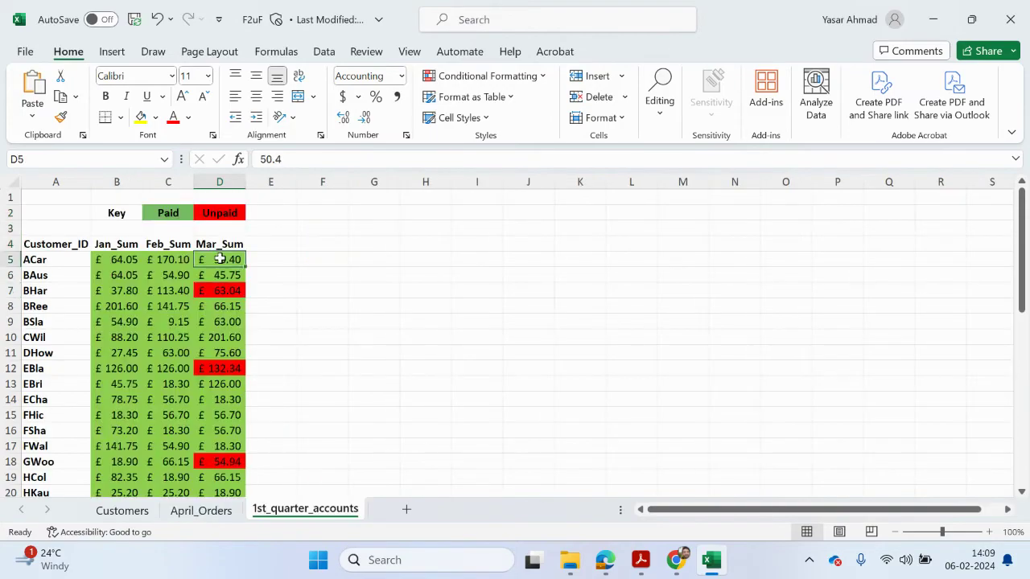
- Add a Mar_Paid header in E4 of 1st_quarter_accounts and fill Y from E5 down to E47
click(265, 247)
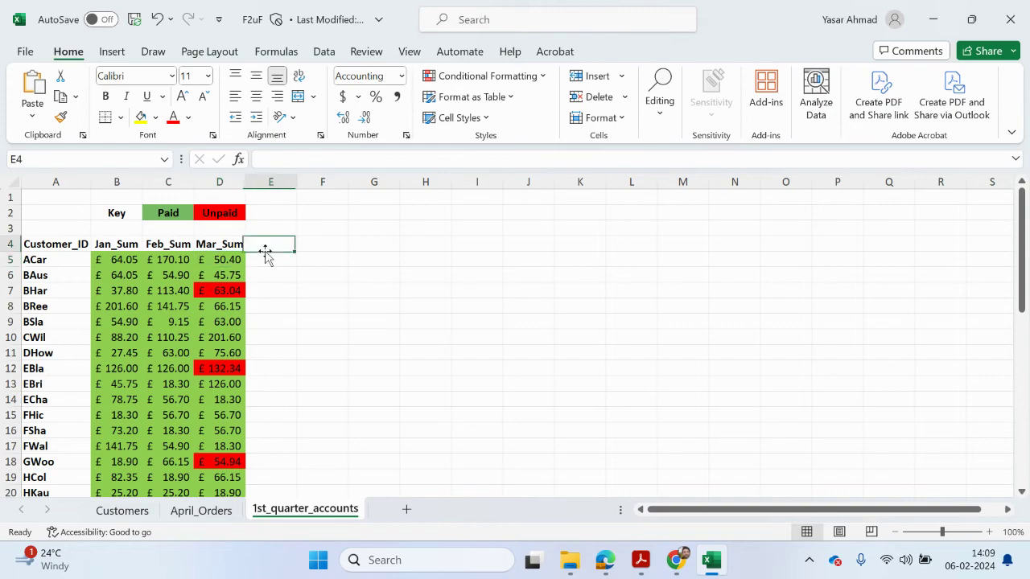
text(Mar_Paid)
click(529, 322)
click(272, 257)
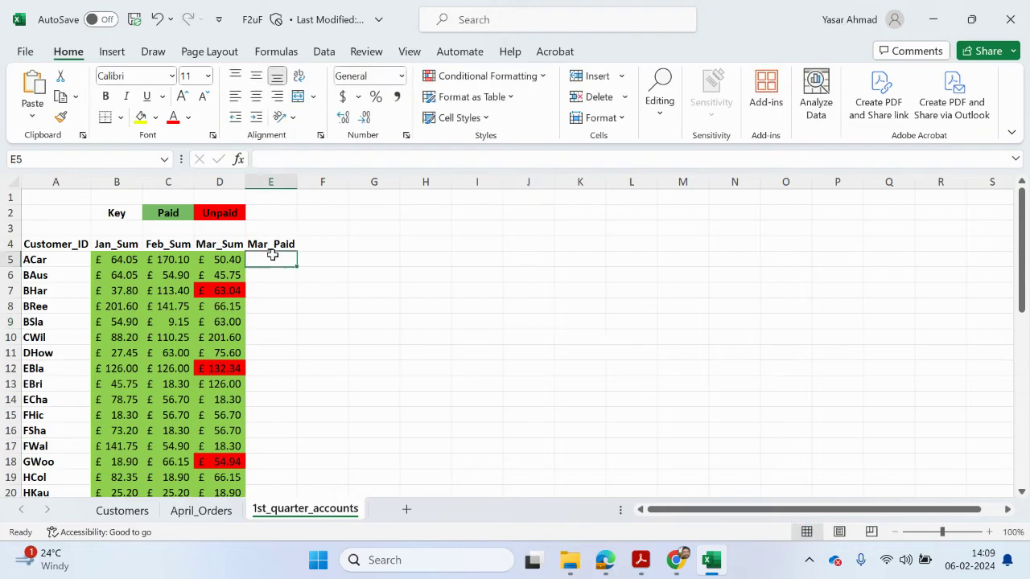
key(Return)
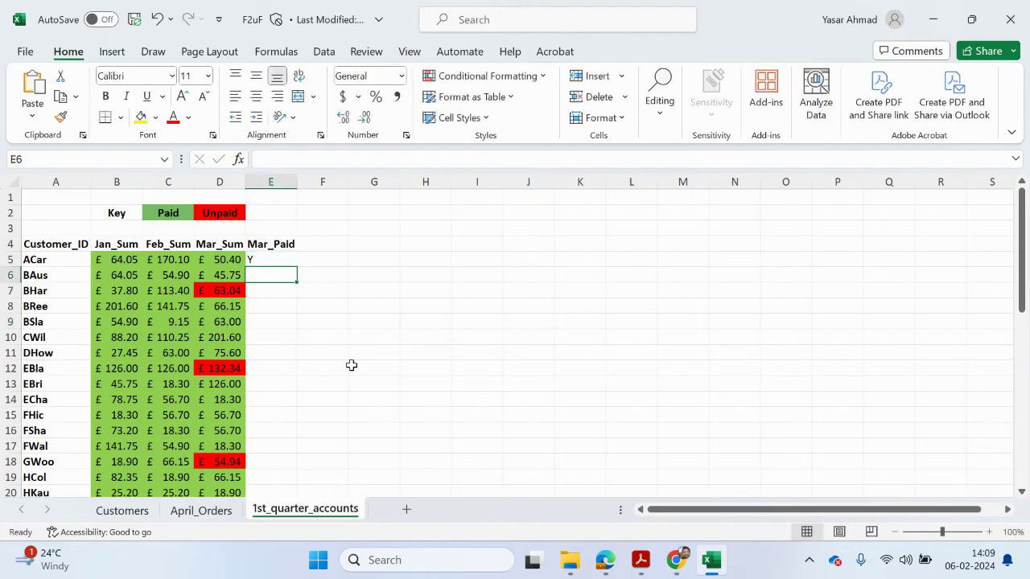
click(281, 258)
double_click(295, 265)
- Enter N under Mar_Paid for the customers with a red unpaid March amount, in cells E7, E12, E18, E42 and E47
click(258, 288)
text(N)
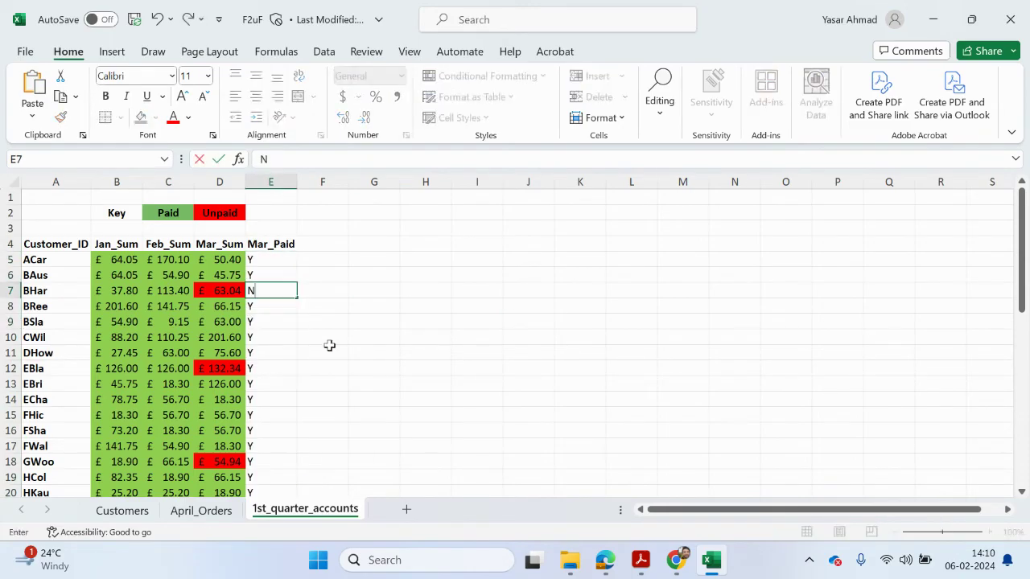
click(271, 368)
text(N)
scroll(282, 406, down, 2)
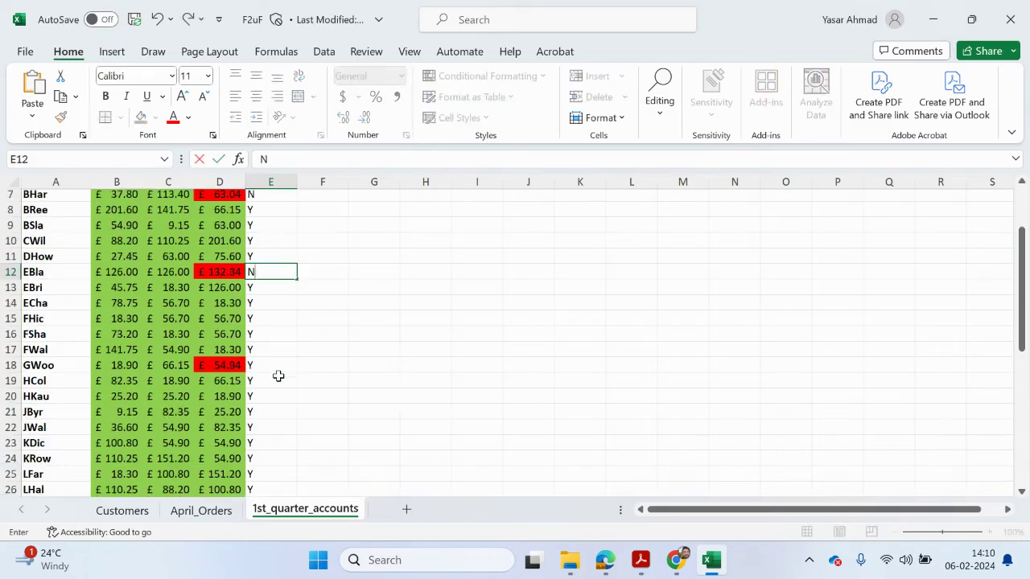
click(282, 362)
text(N)
scroll(285, 370, down, 8)
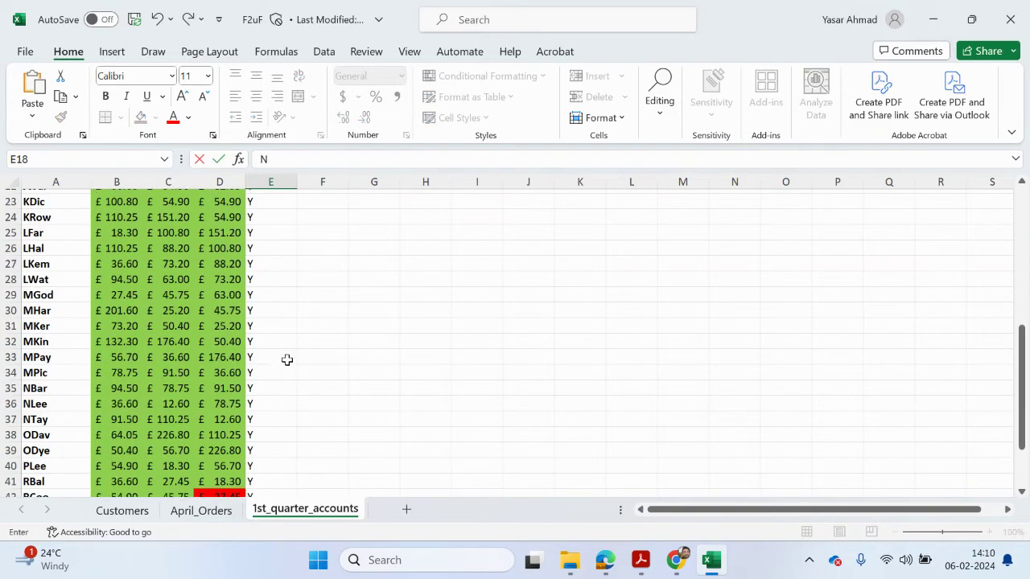
click(275, 351)
text(N)
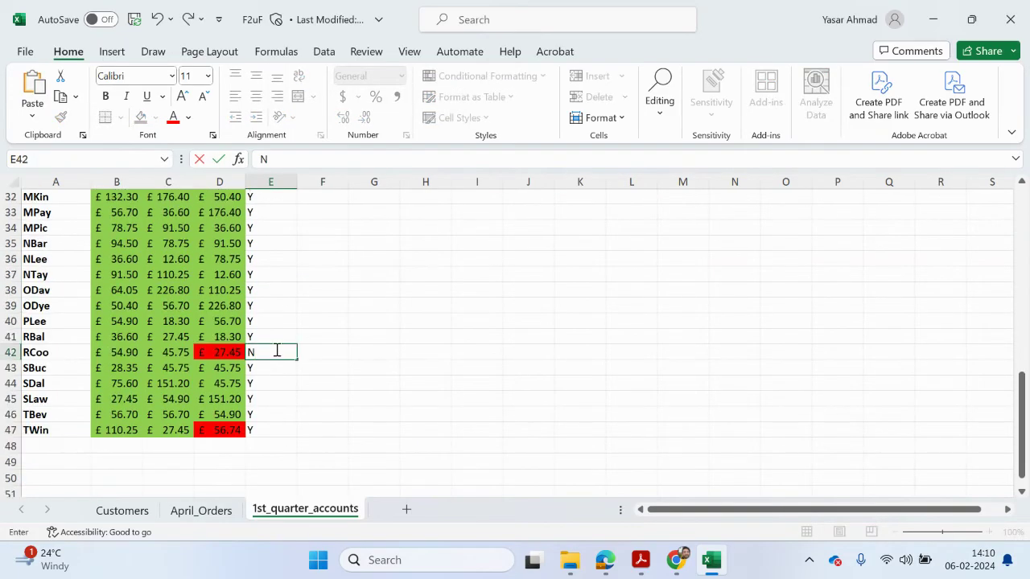
click(258, 431)
text(N)
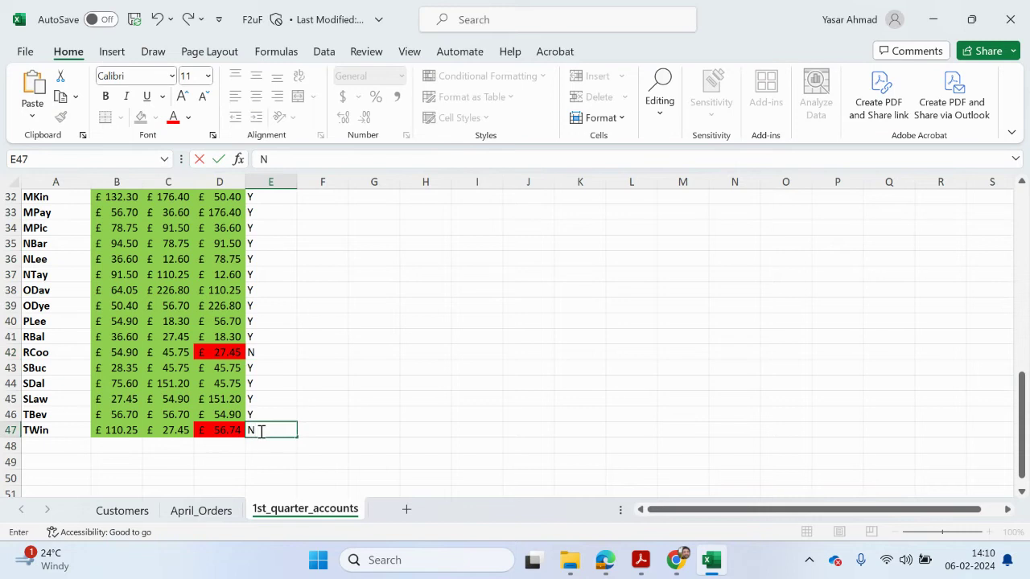
click(370, 383)
- Delete rows 1 to 3 above the column headings in 1st_quarter_accounts, removing the payment key
scroll(363, 382, up, 10)
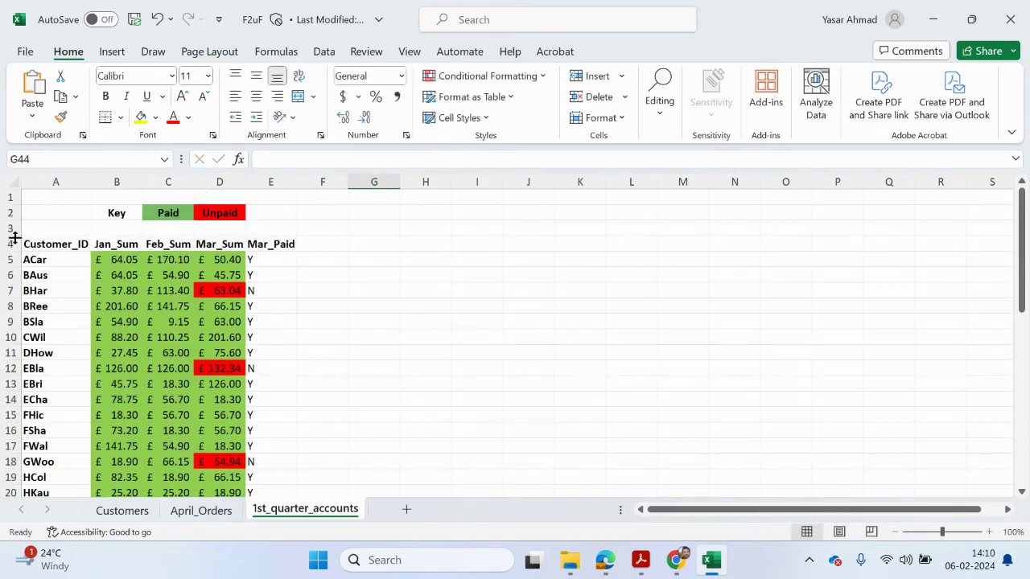
drag(9, 229, 8, 198)
right_click(11, 201)
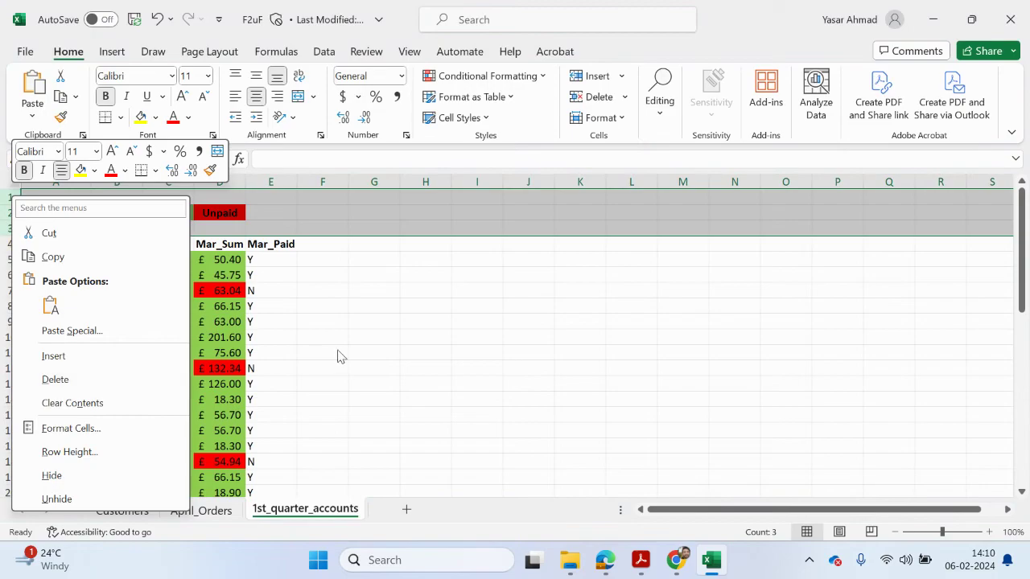
key(Escape)
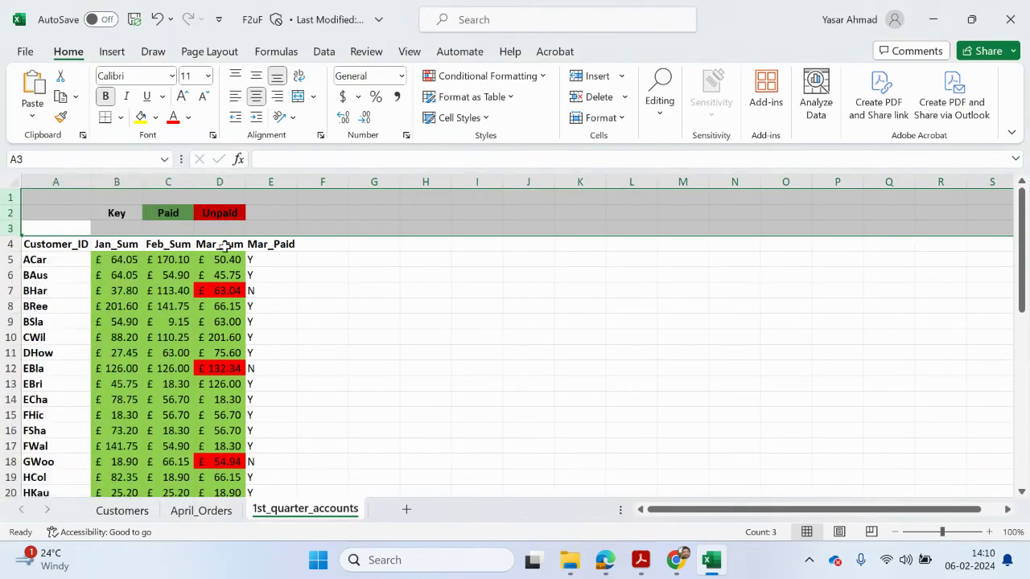
right_click(4, 196)
click(48, 379)
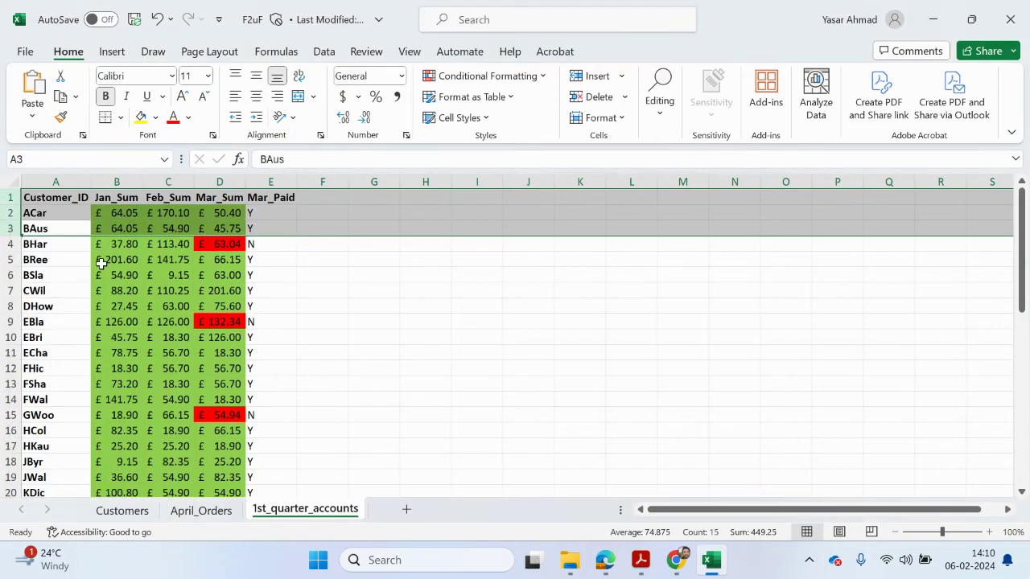
- Check the header rows of April_Orders and Customers, and save the workbook as an Excel Workbook named F2uF_5678_1234
click(197, 511)
click(129, 510)
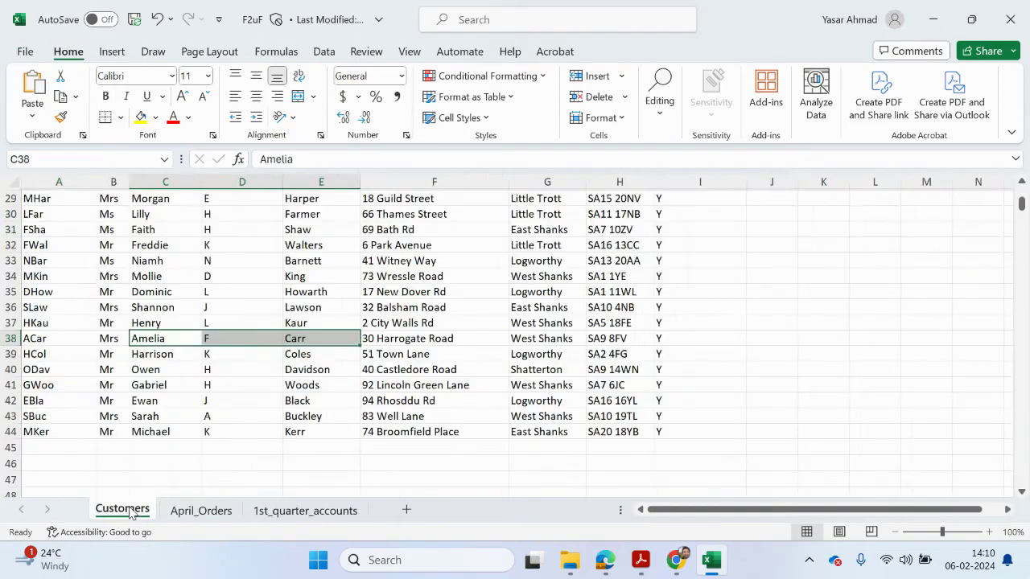
scroll(81, 269, up, 9)
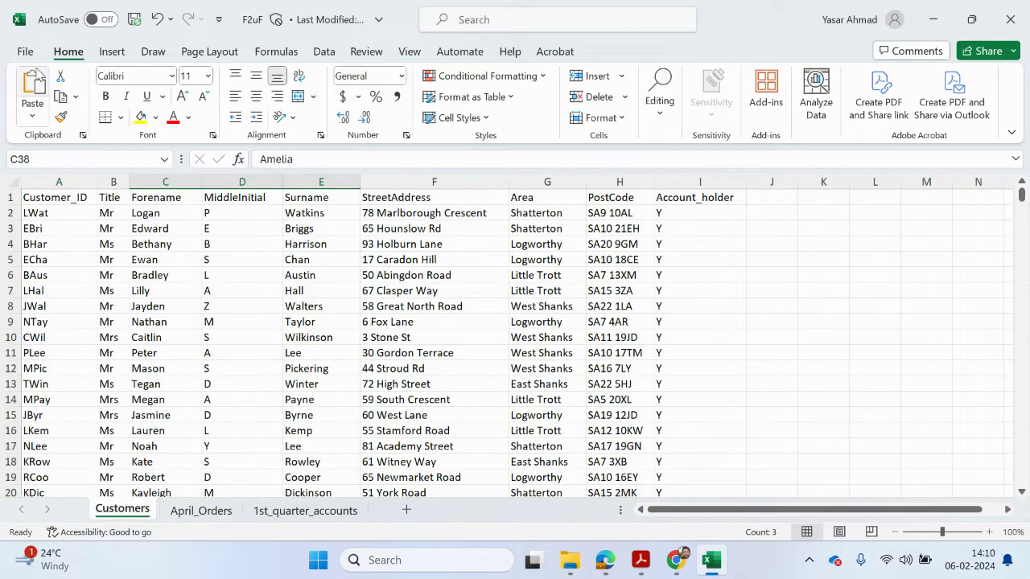
click(25, 50)
click(51, 300)
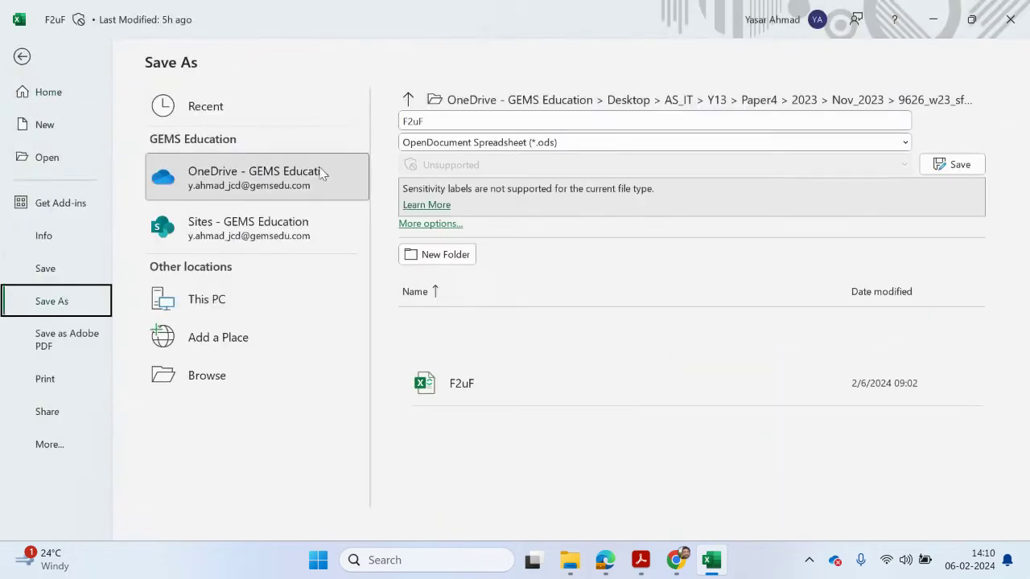
click(509, 102)
click(184, 416)
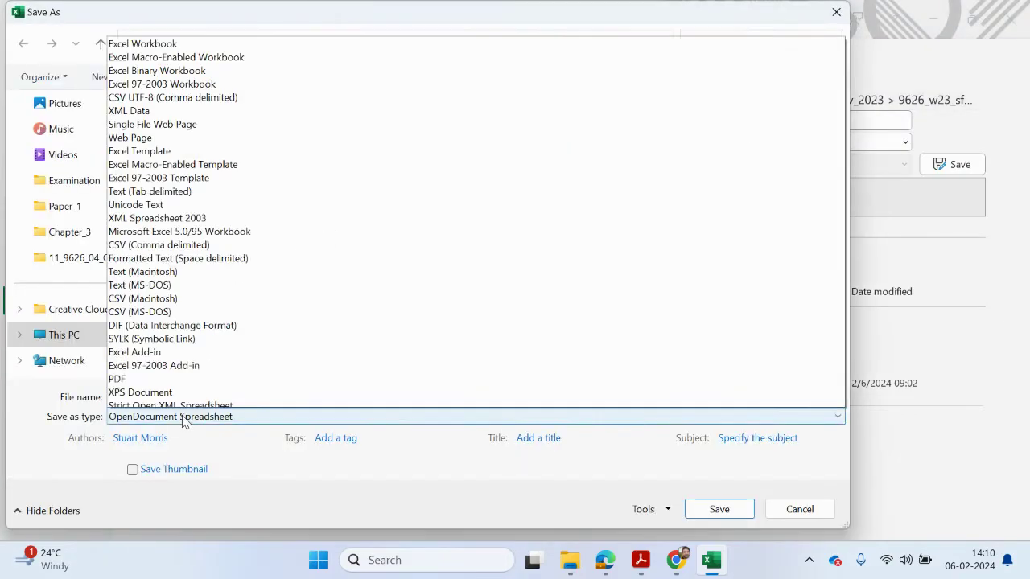
click(161, 25)
click(207, 398)
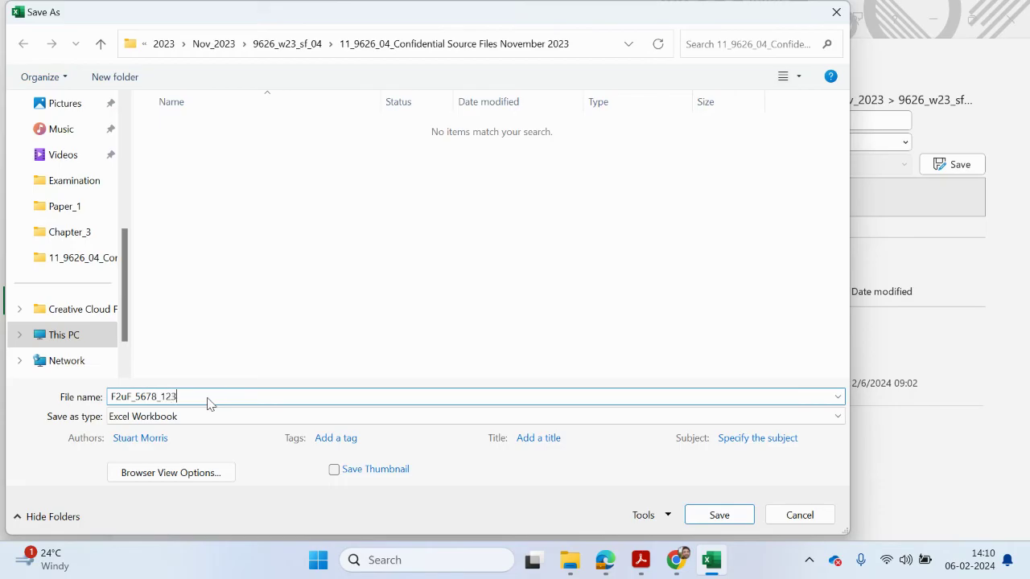
click(742, 519)
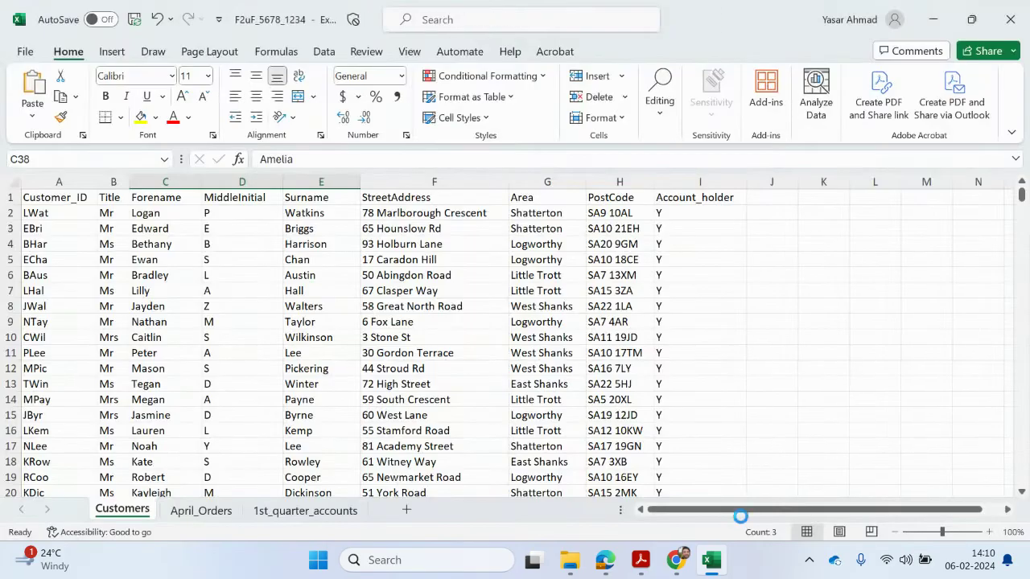
- Switch to the exam paper in Acrobat and highlight "list of recipients for the mail merge." in light blue
key(alt+Tab)
scroll(430, 282, up, 5)
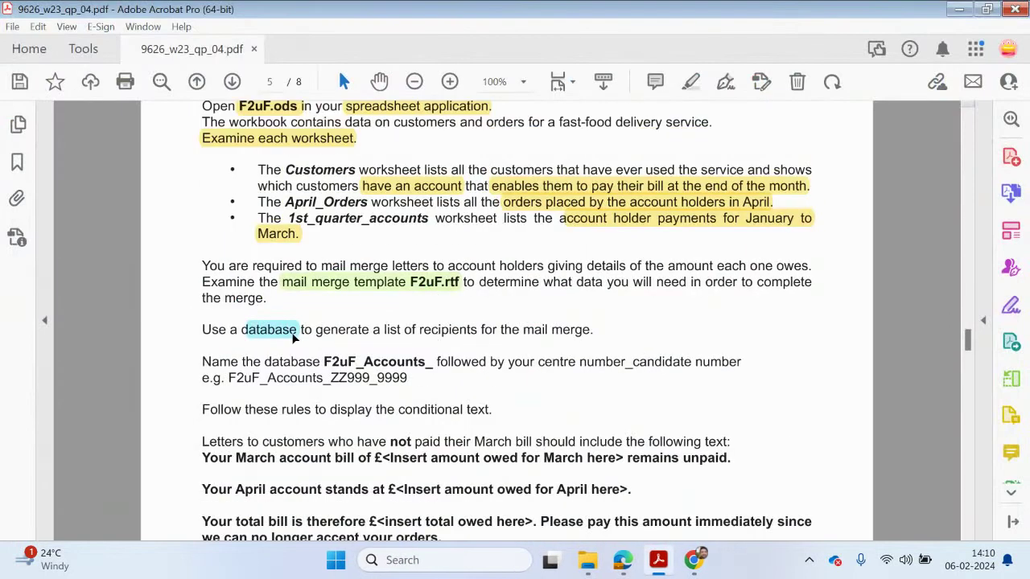
drag(383, 330, 591, 330)
click(641, 300)
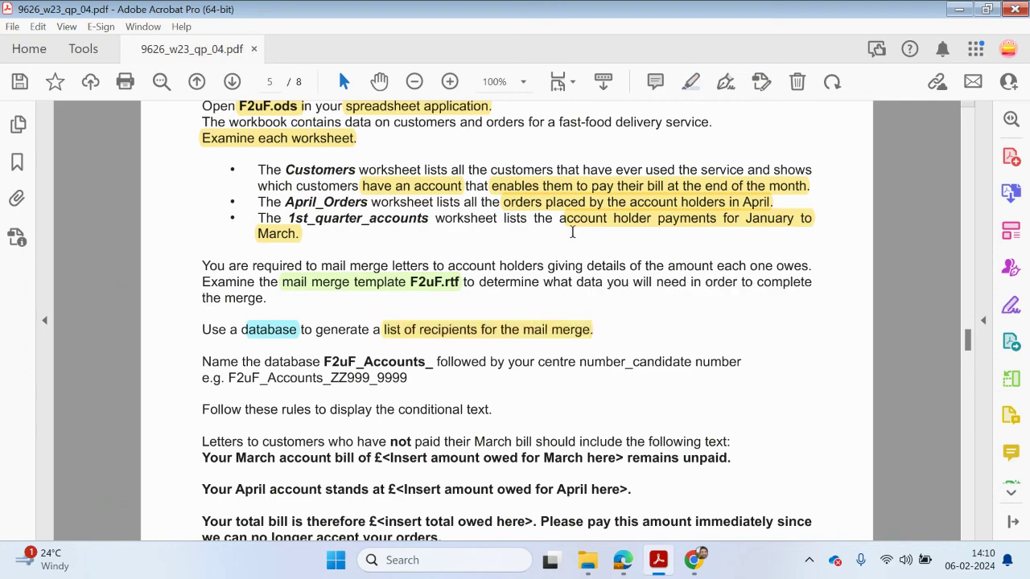
click(535, 342)
click(587, 303)
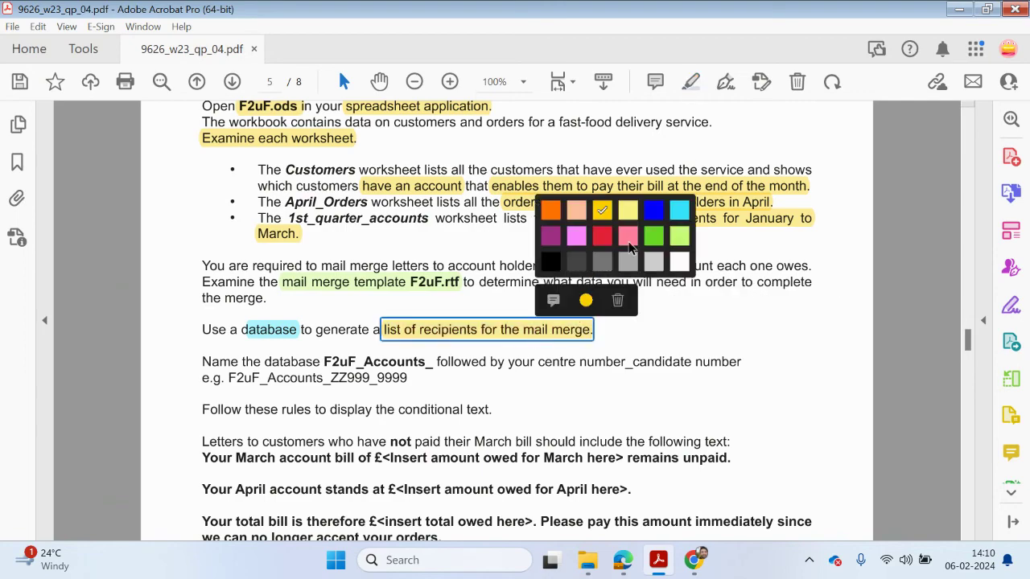
click(680, 211)
- Review the mail merge requirement and copy the example database name F2uF_Accounts_ZZ999_9999 from the Task 2 instructions
scroll(541, 361, up, 1)
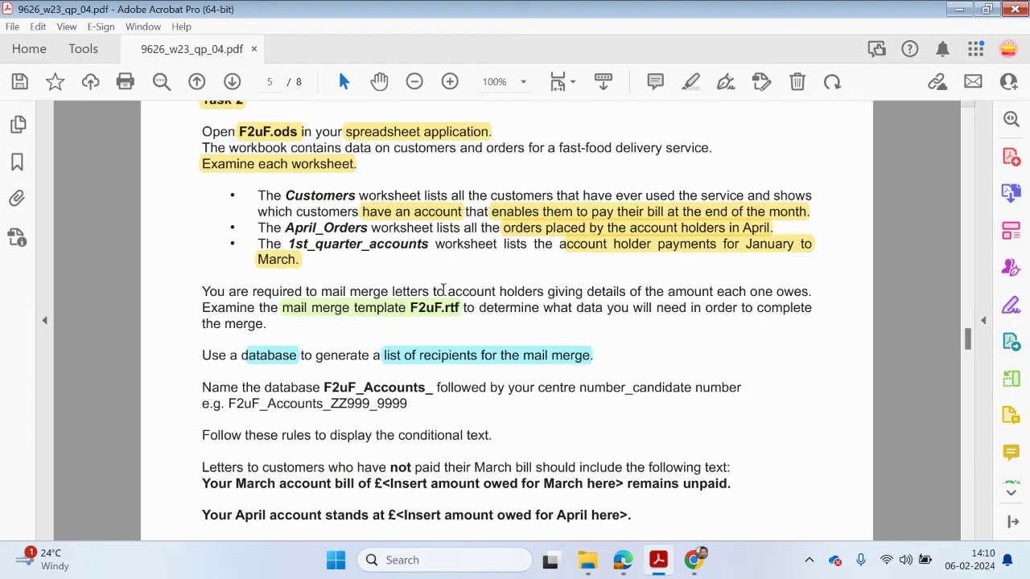
drag(203, 290, 282, 315)
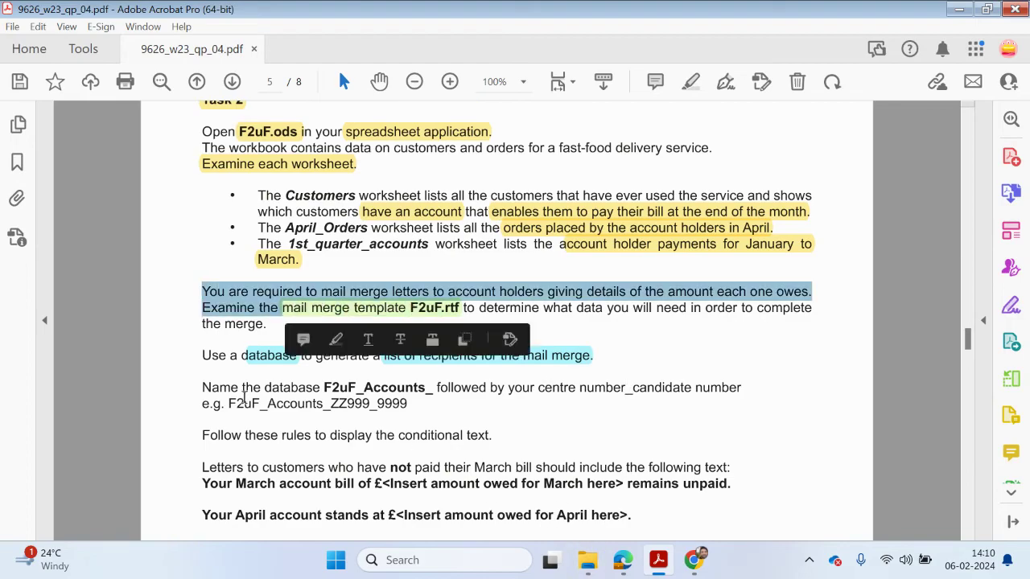
drag(230, 403, 407, 405)
key(ctrl+c)
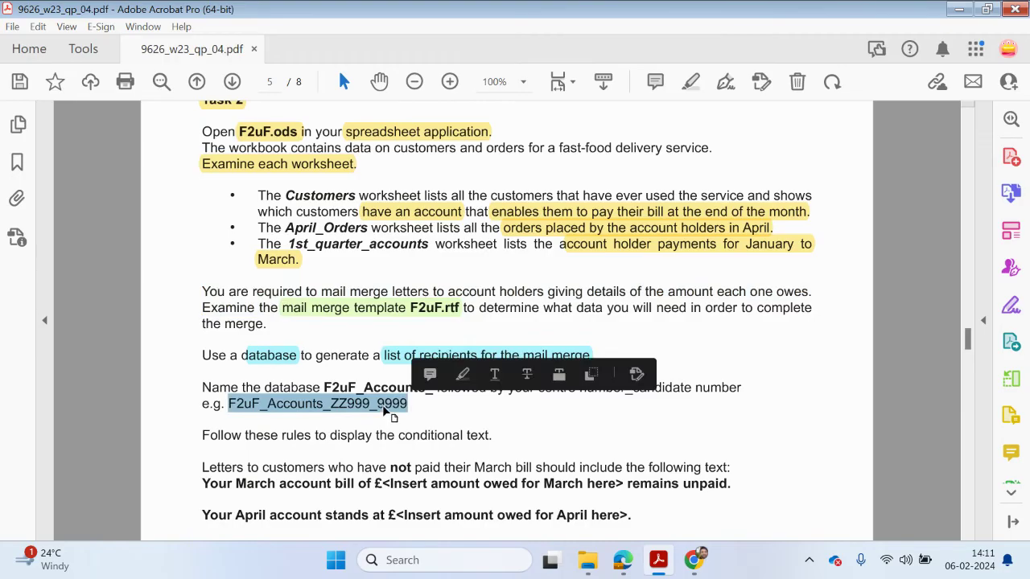
right_click(383, 406)
click(420, 135)
- Switch to File Explorer and create a Microsoft Access database named F2uF_Accounts_5678_1234 in the source files folder
key(alt+Tab)
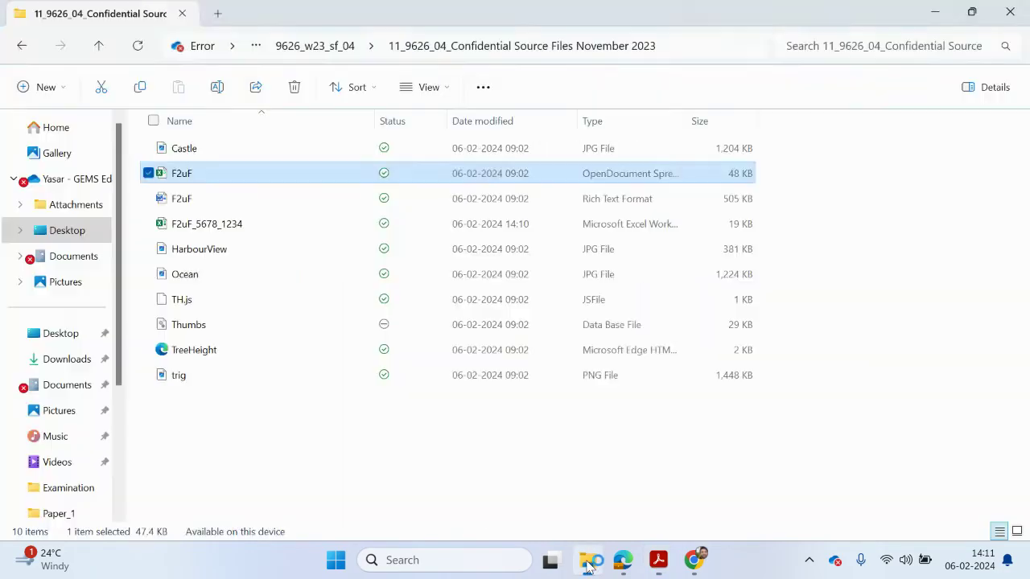
right_click(432, 470)
mouse_move(628, 396)
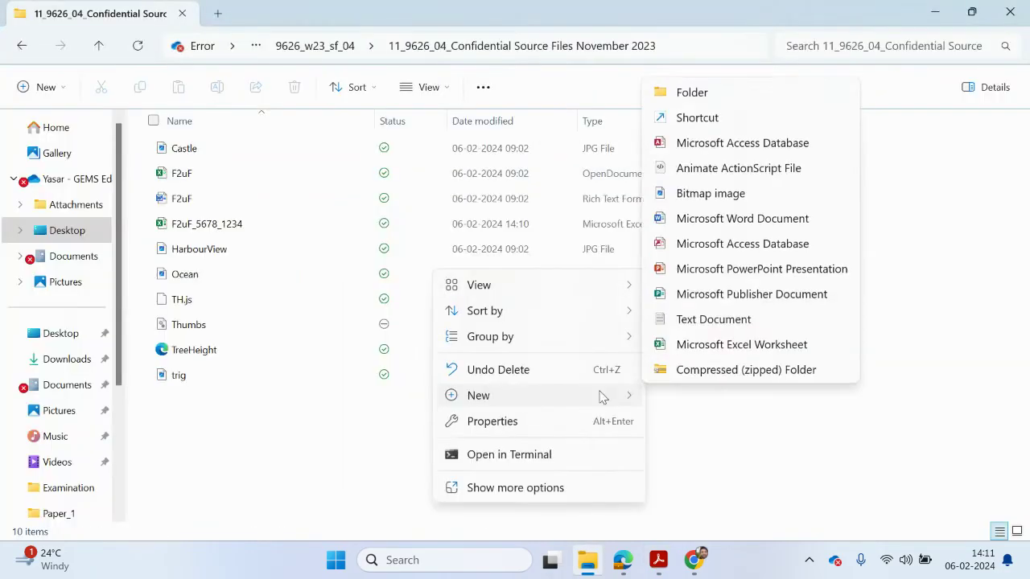
click(715, 140)
key(ctrl+v)
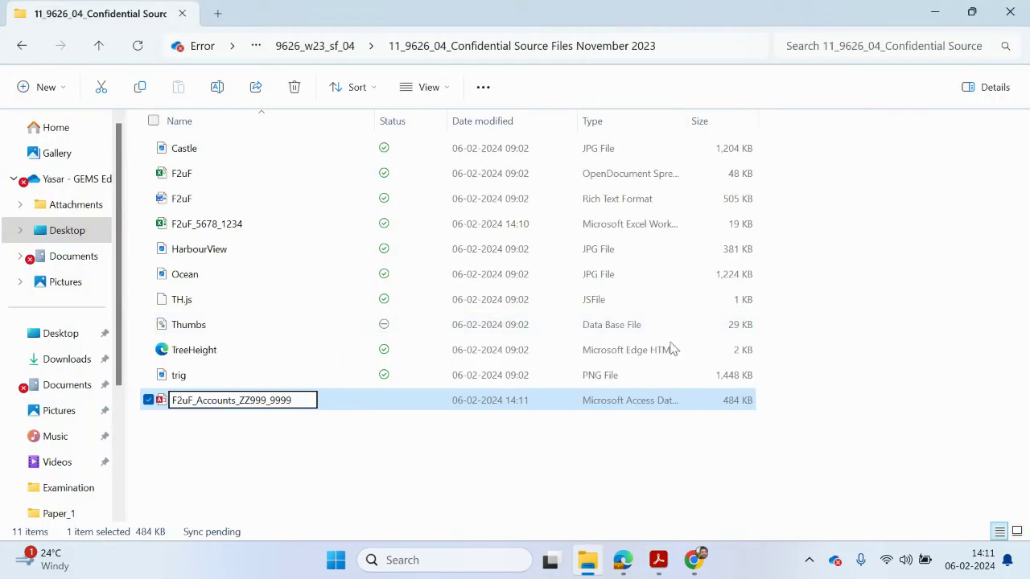
mouse_move(266, 400)
mouse_down()
mouse_move(240, 400)
mouse_move(271, 399)
mouse_up()
text(5678)
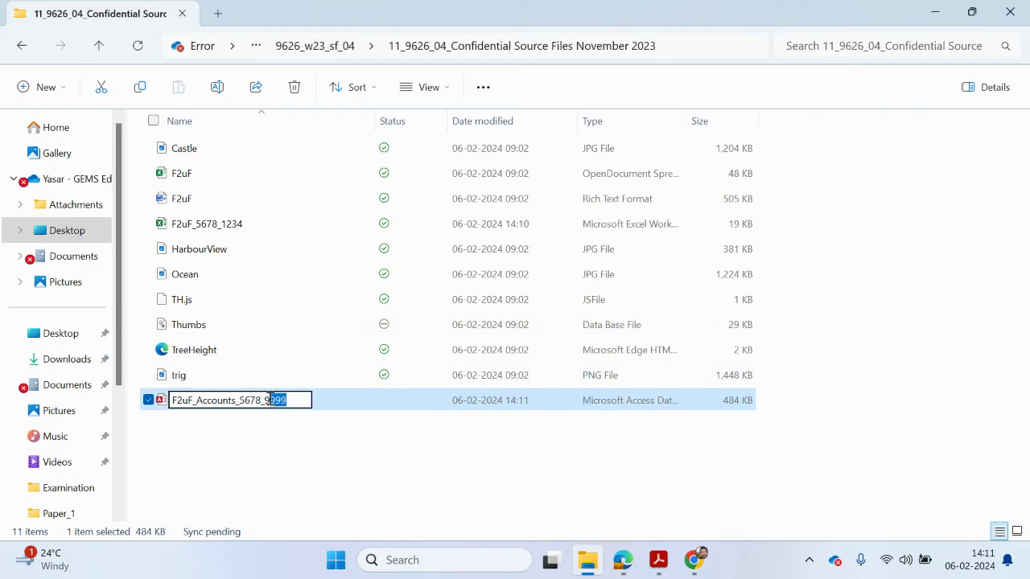
key(BackSpace)
text(1234)
key(Return)
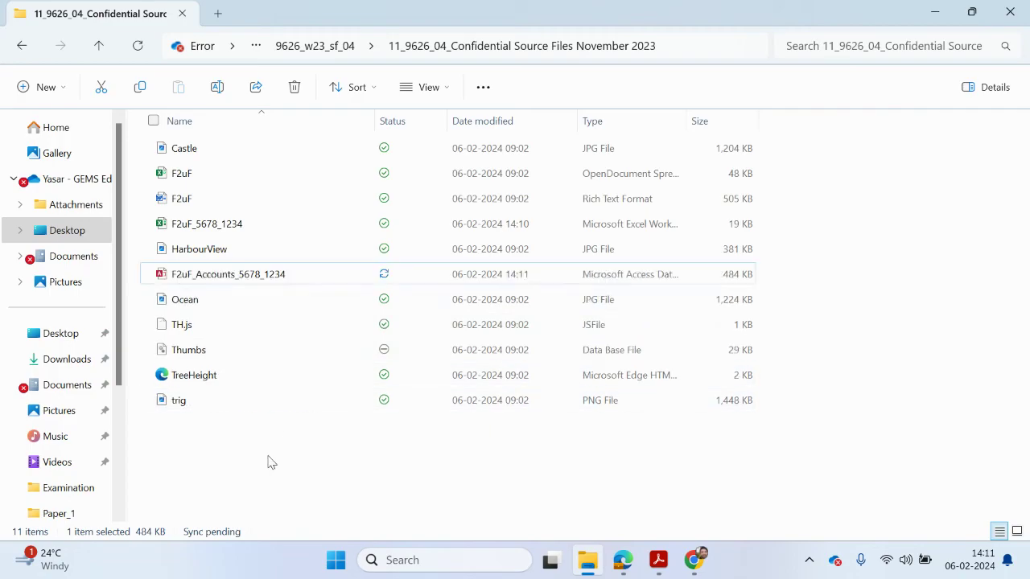
- Open the F2uF_Accounts_5678_1234 database in Access and start importing an Excel file, browsing for its source
double_click(250, 278)
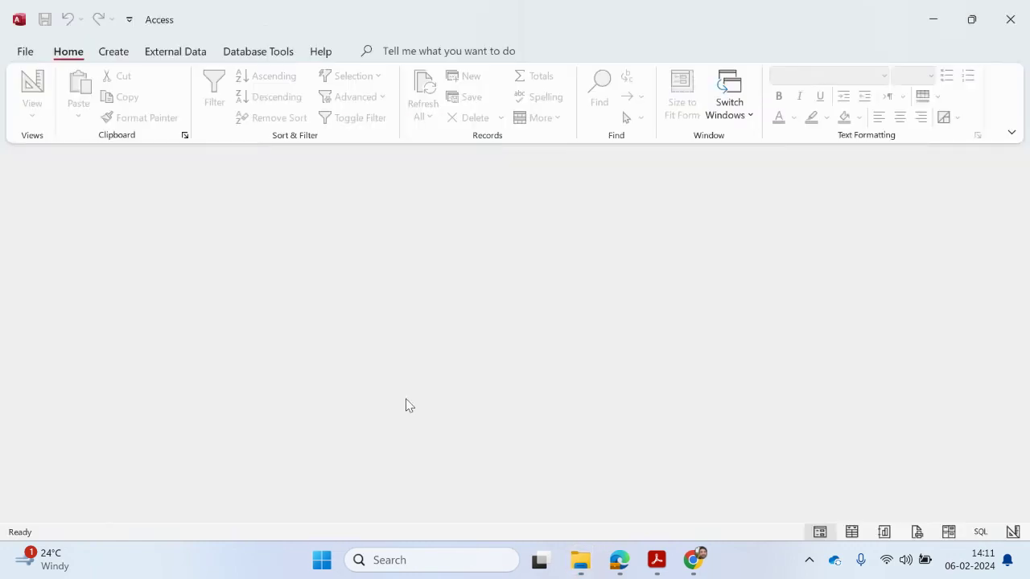
click(453, 156)
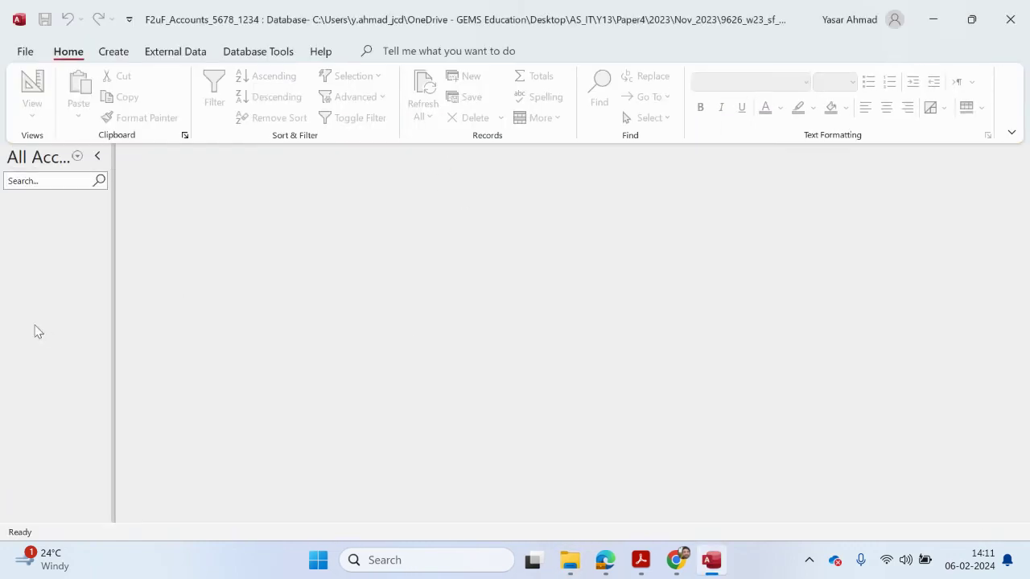
click(176, 51)
click(48, 112)
mouse_move(164, 151)
click(222, 148)
click(763, 162)
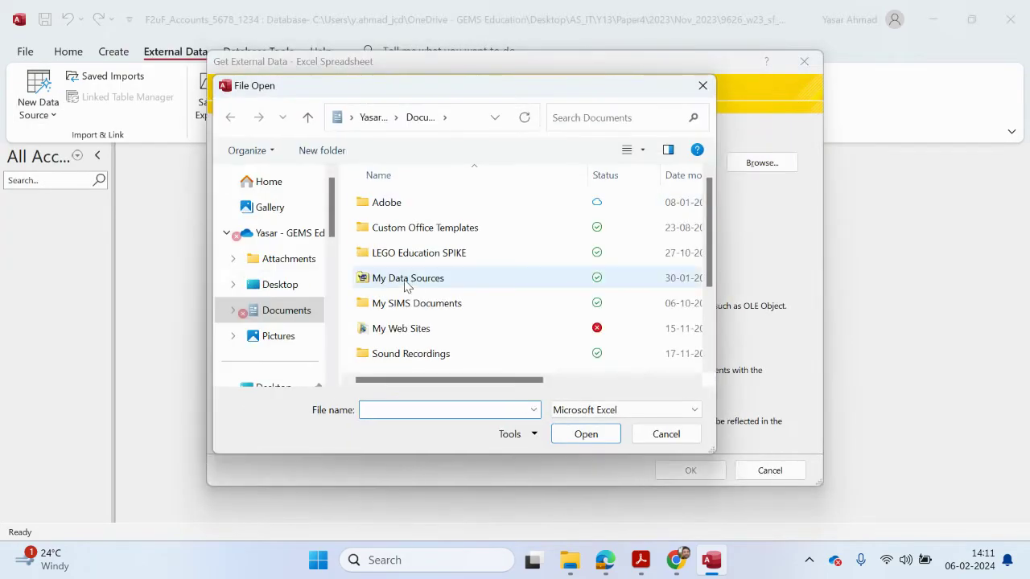
- Choose the F2uF_5678_1234 workbook from the Paper4, 2023, Nov_2023 source files folder as the import source for a new table
click(283, 284)
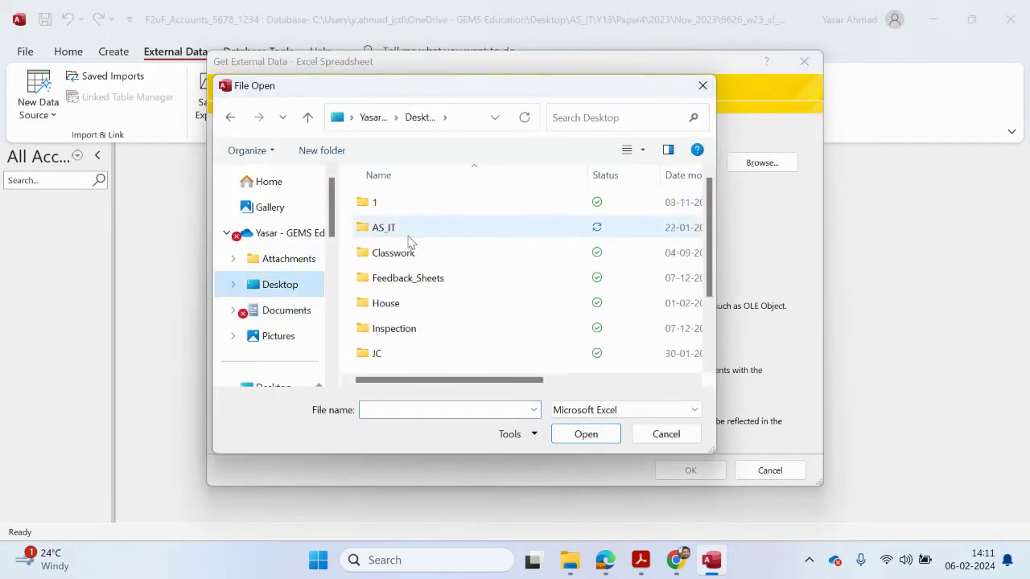
scroll(409, 282, down, 1)
scroll(391, 294, up, 1)
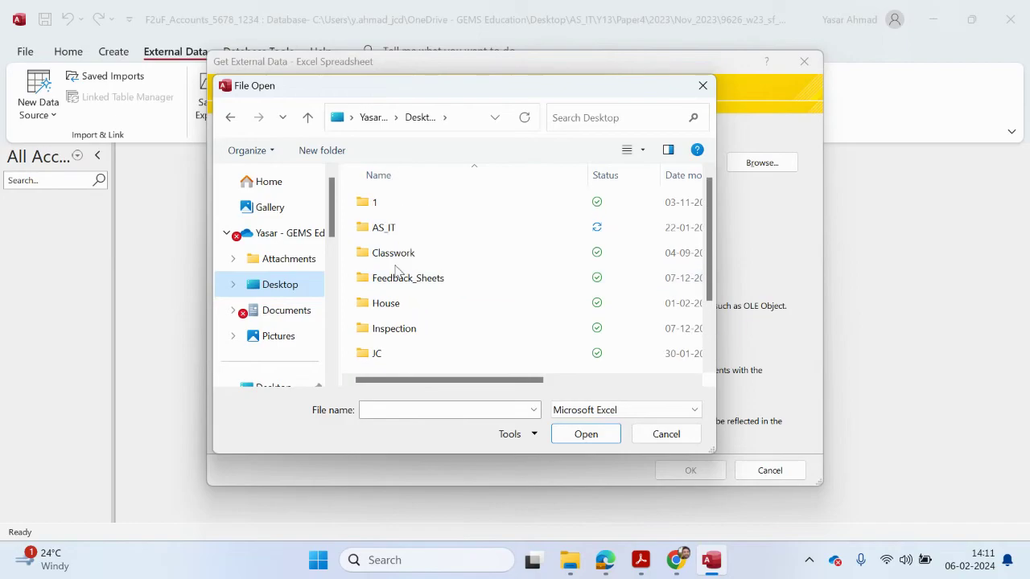
double_click(398, 232)
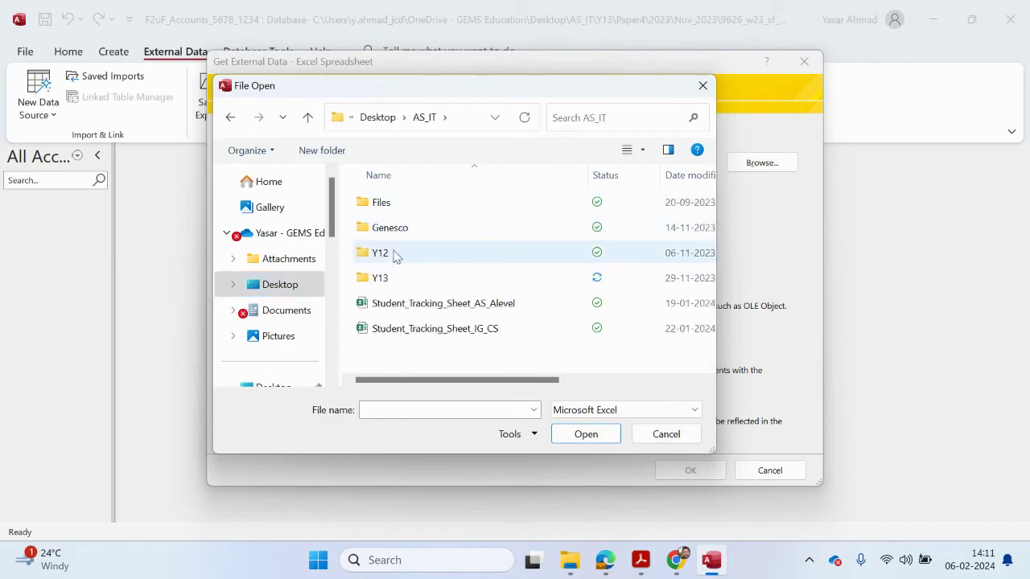
double_click(389, 278)
double_click(403, 203)
double_click(402, 202)
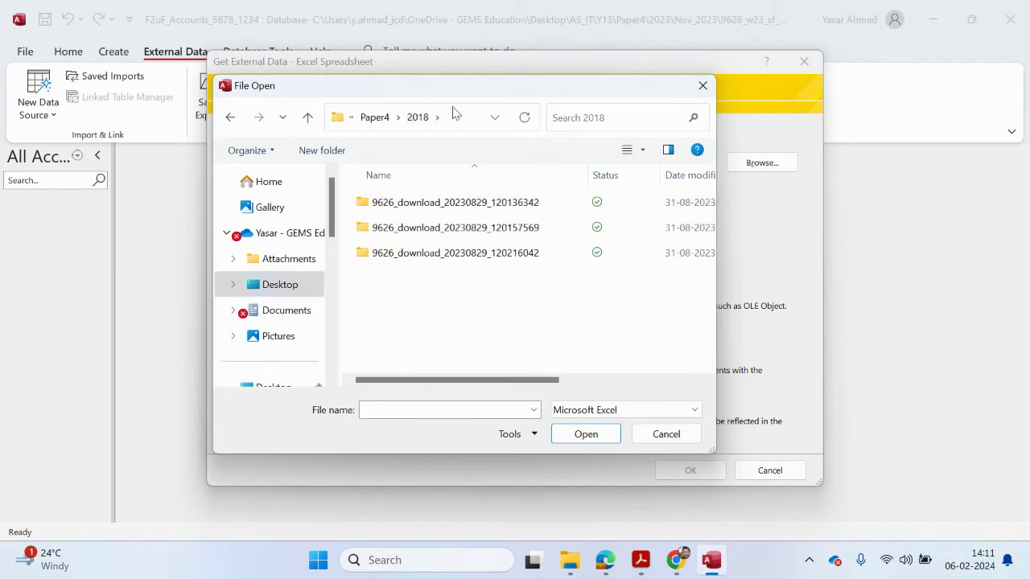
click(364, 117)
double_click(393, 330)
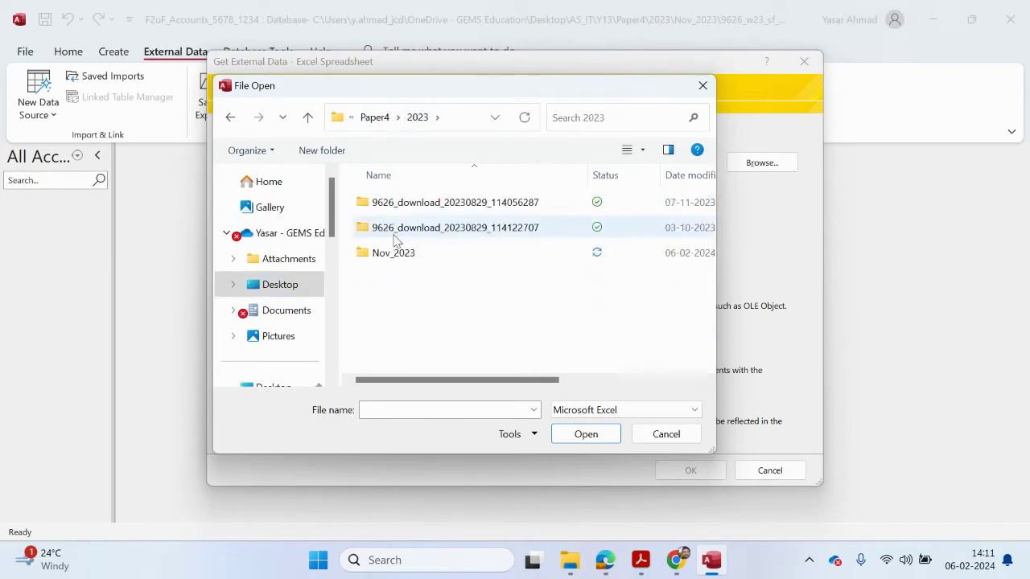
double_click(394, 253)
double_click(397, 202)
click(404, 205)
double_click(404, 204)
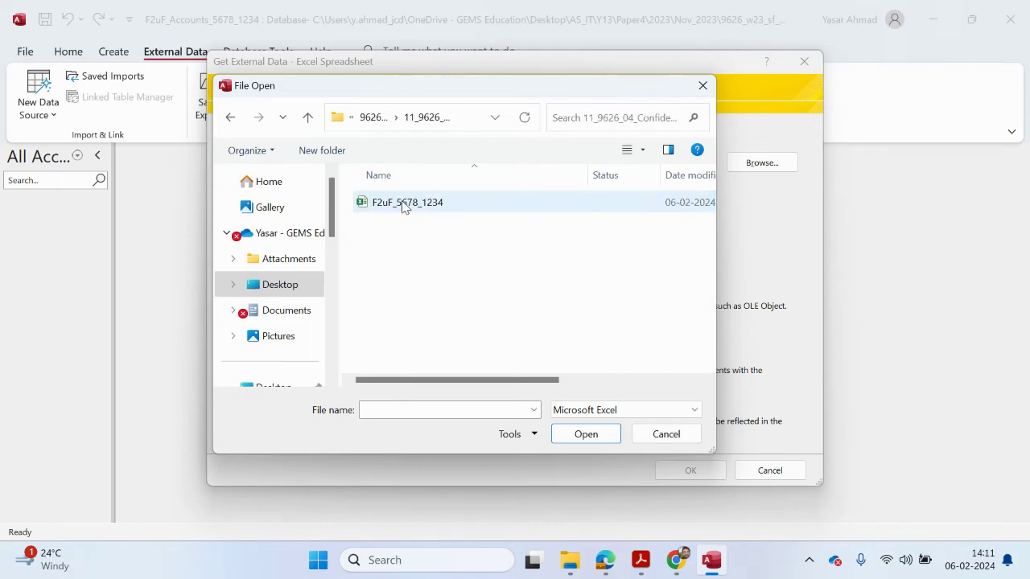
double_click(404, 204)
click(705, 473)
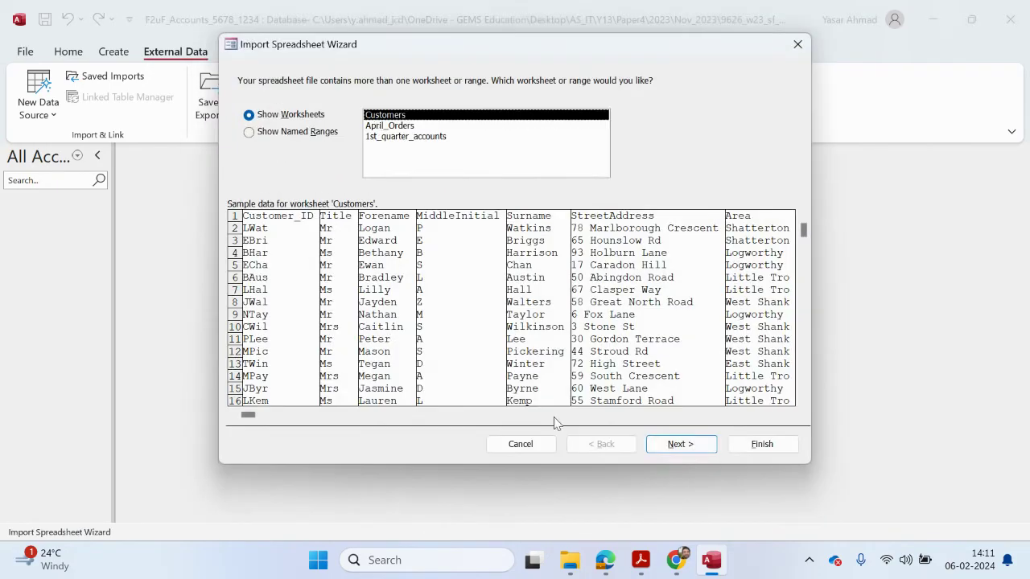
- Import the Customers worksheet as a table, using the first row as column headings and Customer_ID as primary key
click(675, 447)
click(270, 119)
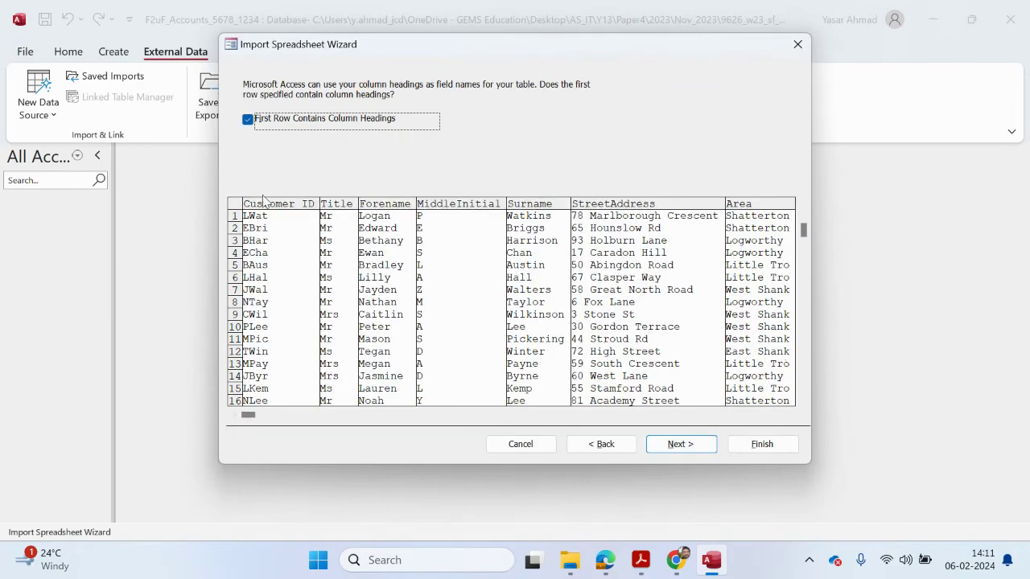
click(696, 445)
click(697, 445)
click(388, 143)
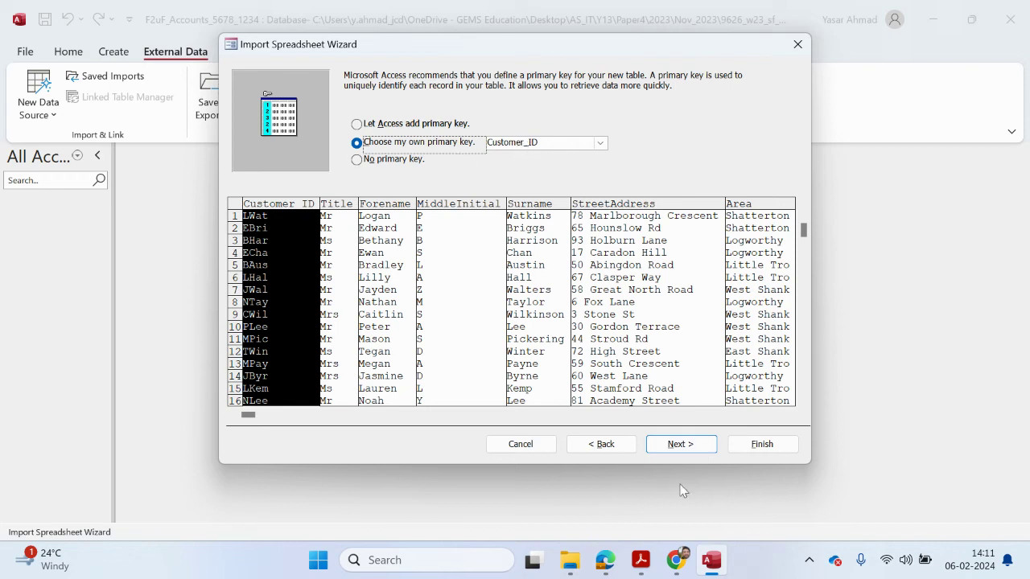
click(681, 444)
click(752, 445)
click(769, 470)
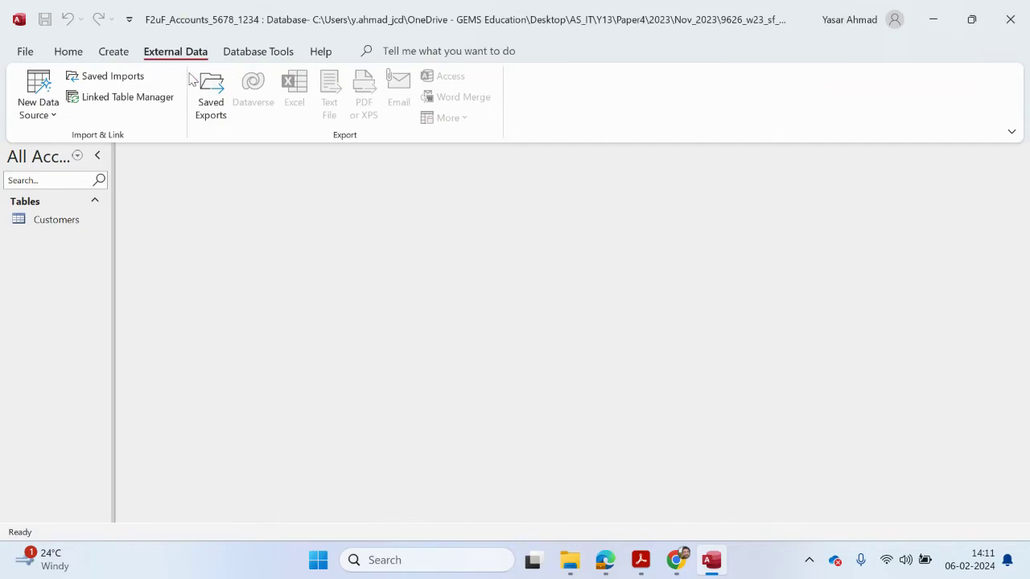
- Start another Excel import into a new table, using the F2uF_5678_1234 workbook as the source
click(63, 95)
mouse_move(115, 147)
click(197, 146)
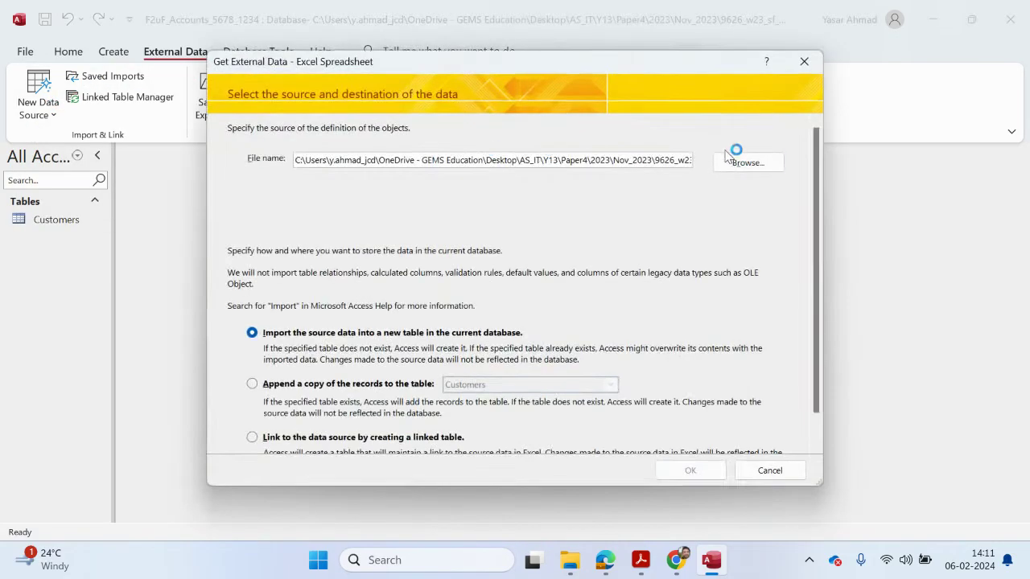
click(740, 163)
double_click(469, 201)
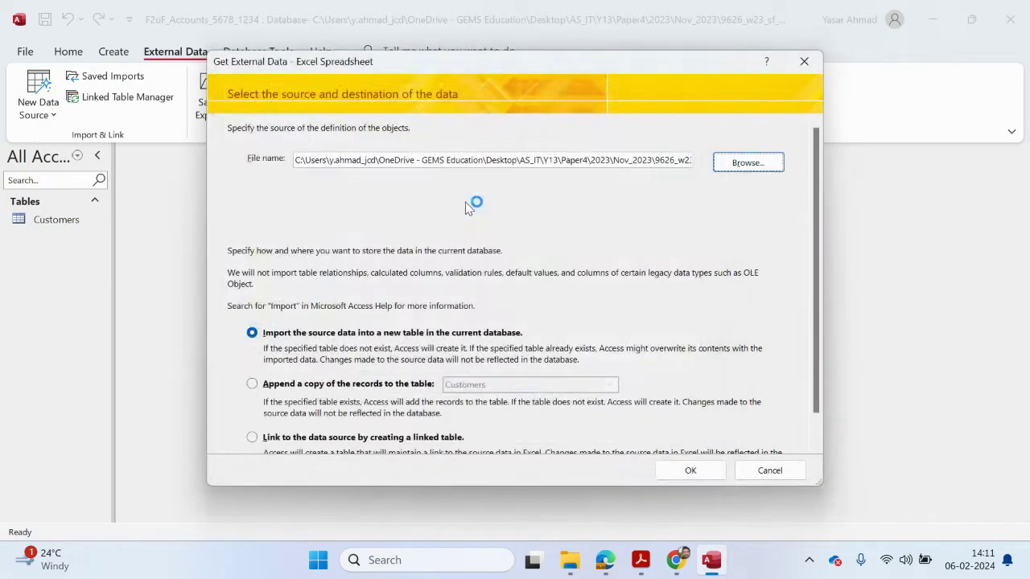
click(667, 472)
- Import the April_Orders worksheet as a table named April_Orders, with first-row column headings and no primary key
click(385, 127)
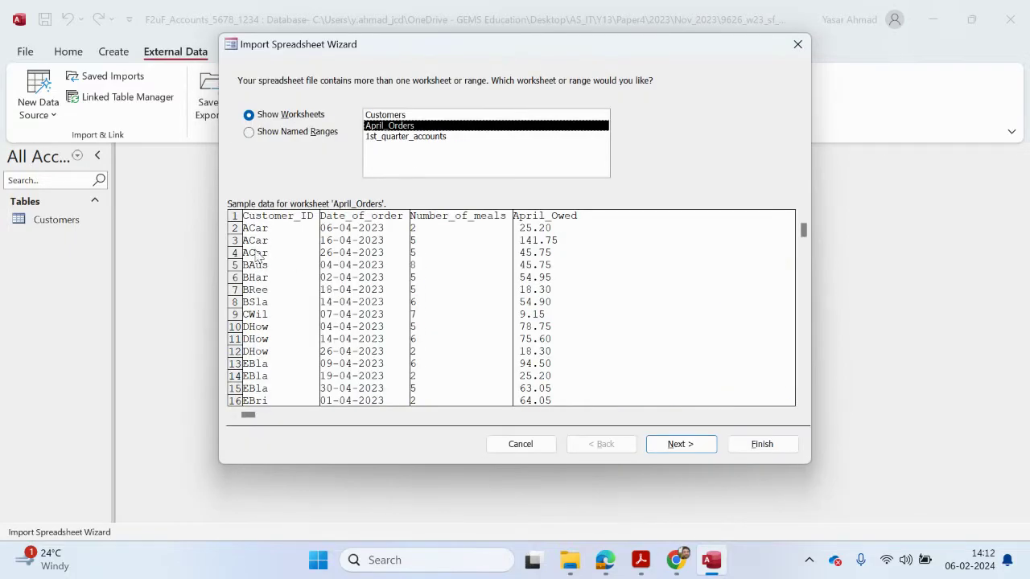
click(681, 444)
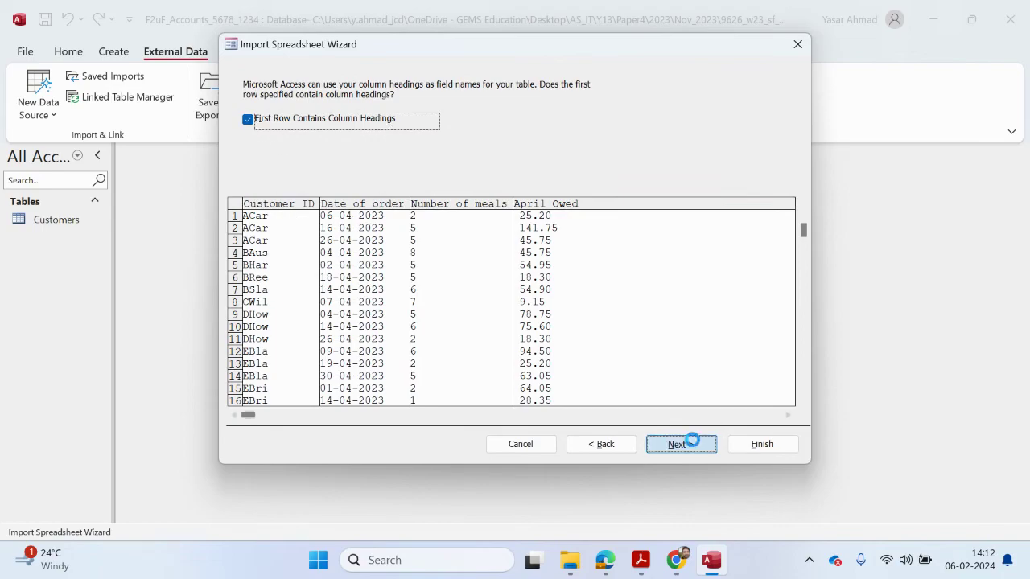
click(681, 445)
click(681, 444)
click(391, 161)
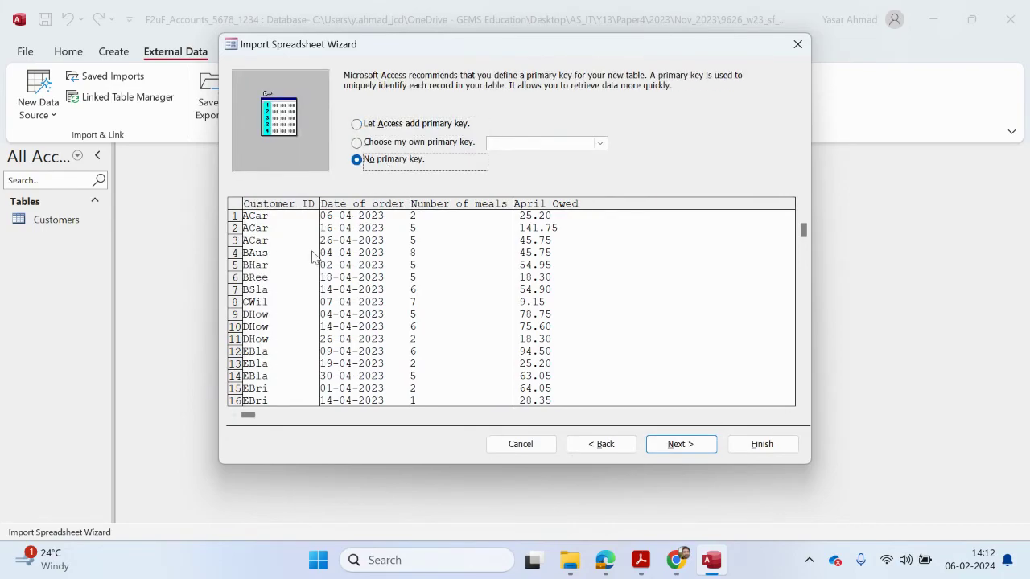
click(680, 444)
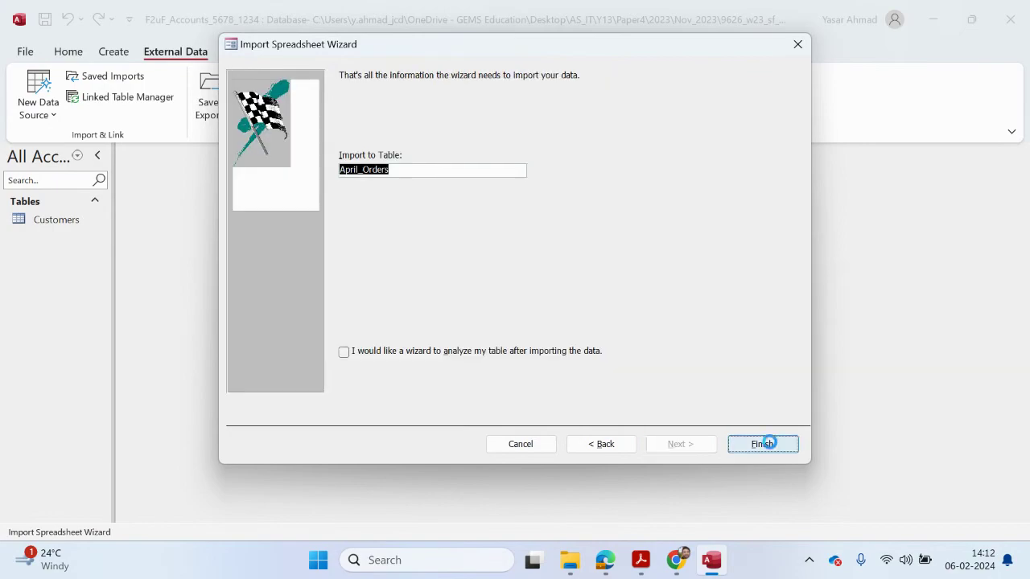
click(763, 444)
click(768, 472)
- Open the April_Orders and Customers tables to view their imported records
double_click(68, 221)
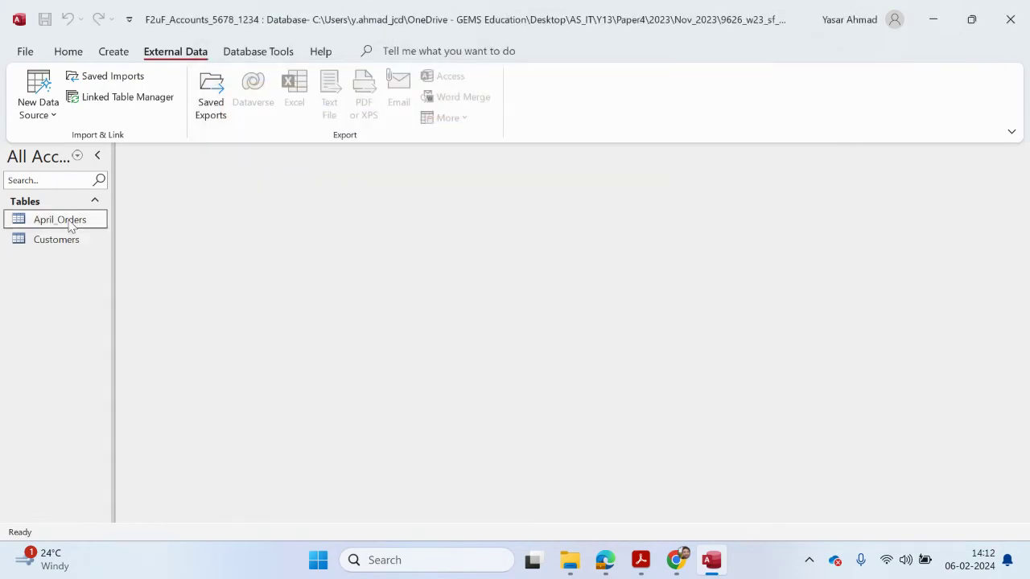
click(69, 239)
double_click(69, 239)
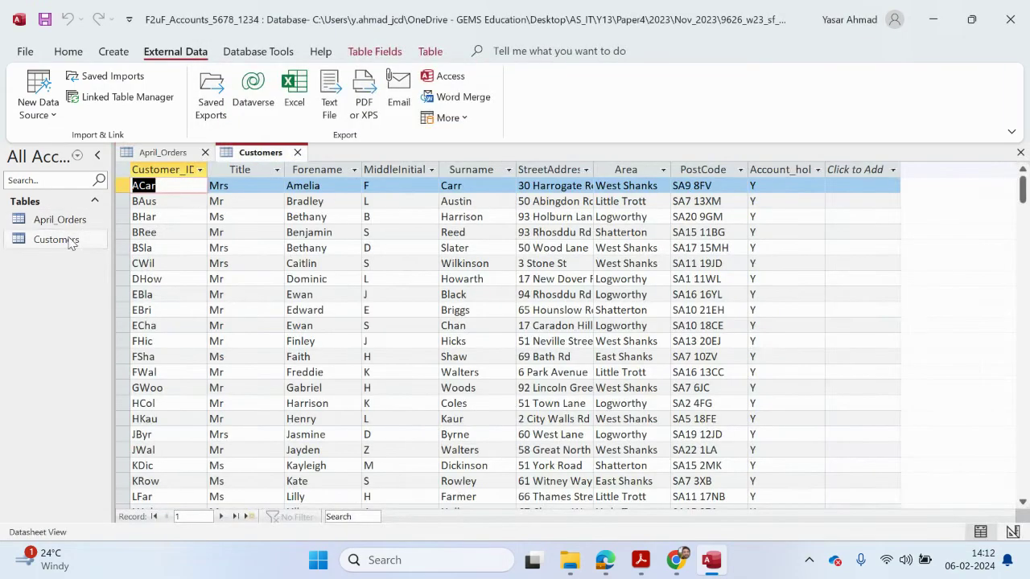
- Begin a third Excel import into a new table, choosing the F2uF_5678_1234 workbook again as the source
click(114, 52)
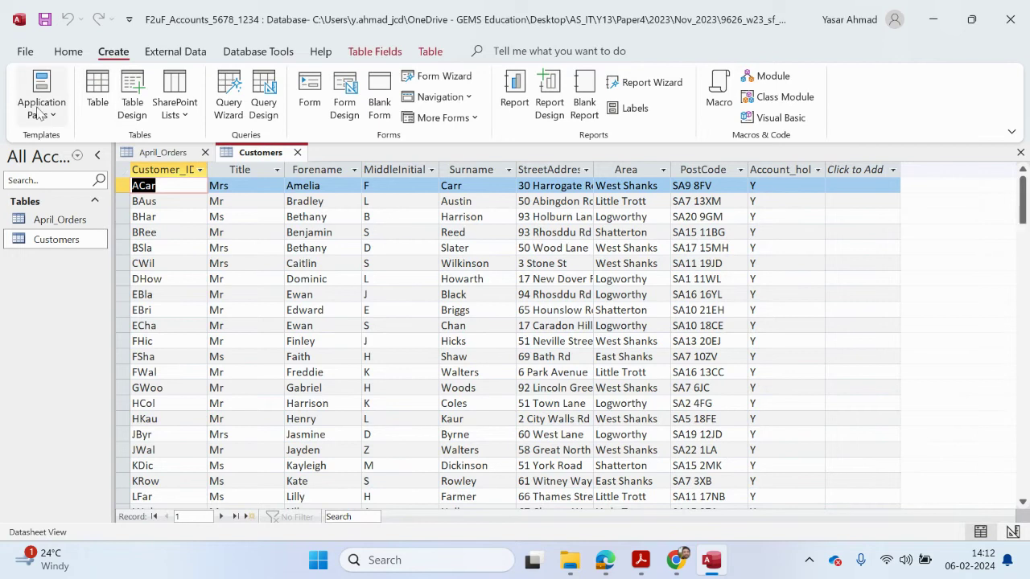
scroll(68, 125, up, 1)
click(170, 51)
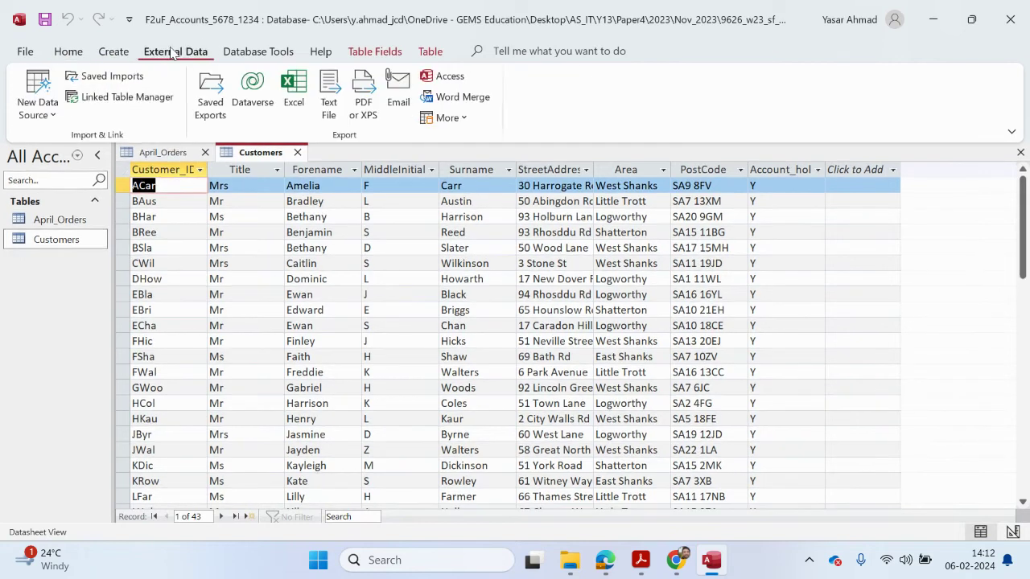
click(39, 103)
mouse_move(105, 147)
click(218, 145)
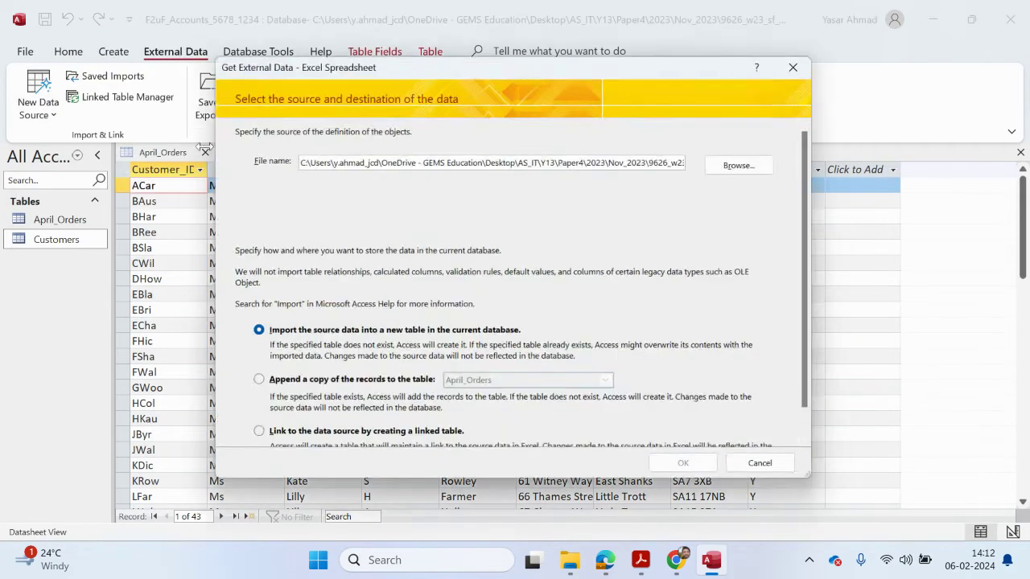
click(731, 163)
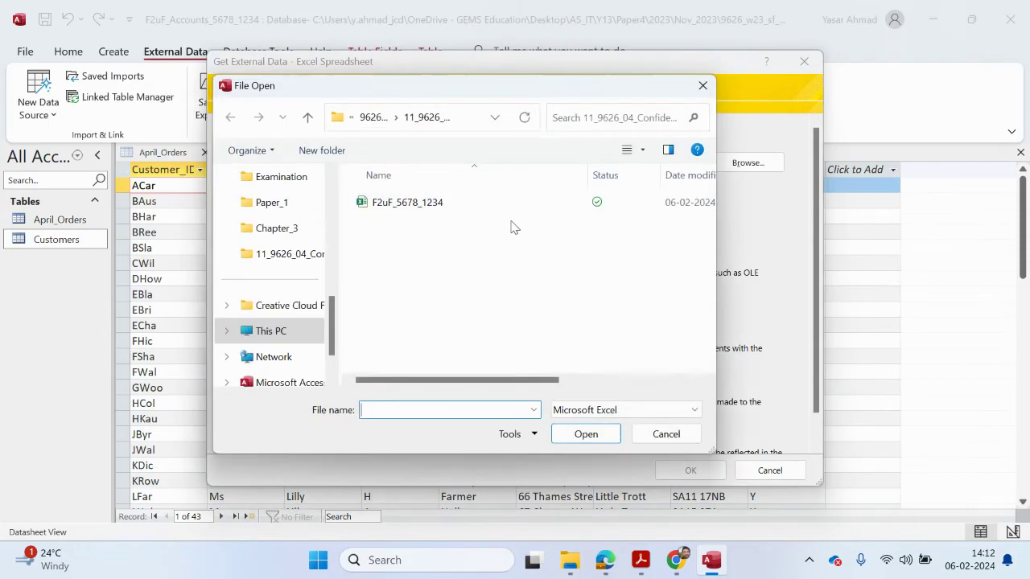
double_click(428, 209)
click(684, 470)
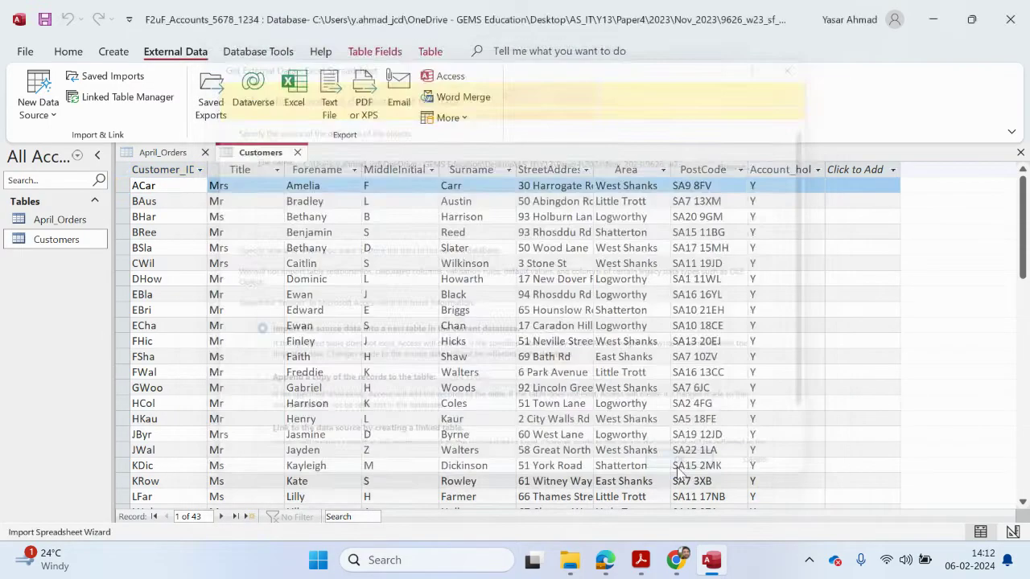
- Import the 1st_quarter_accounts worksheet as a table, using first-row column headings and Customer_ID as the primary key
click(392, 137)
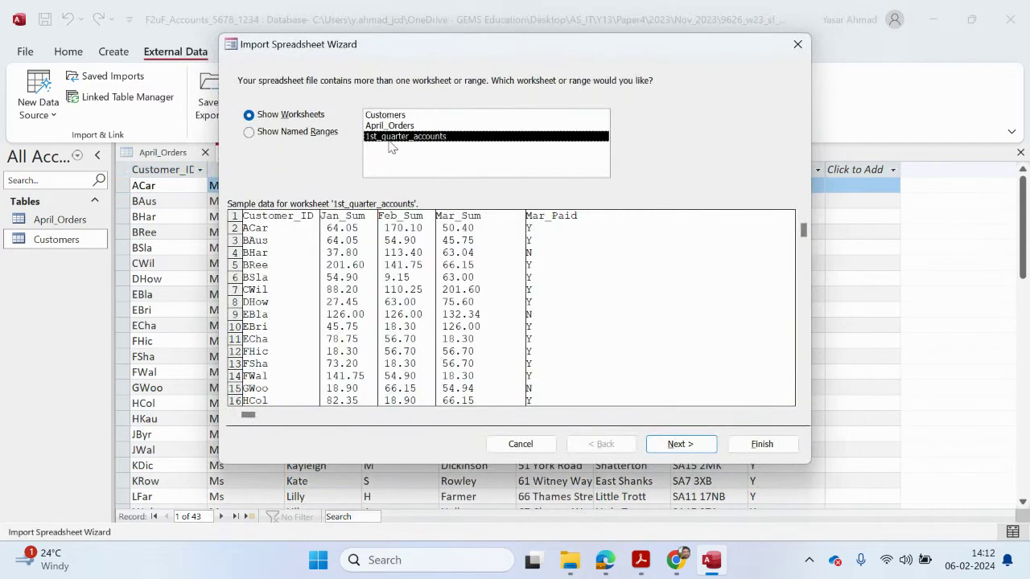
click(674, 447)
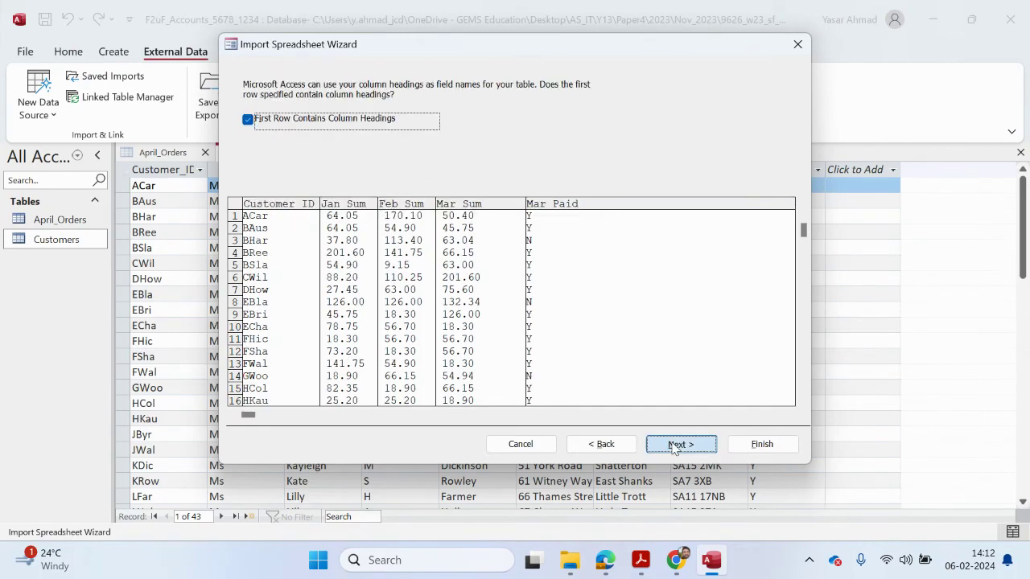
click(674, 447)
click(674, 447)
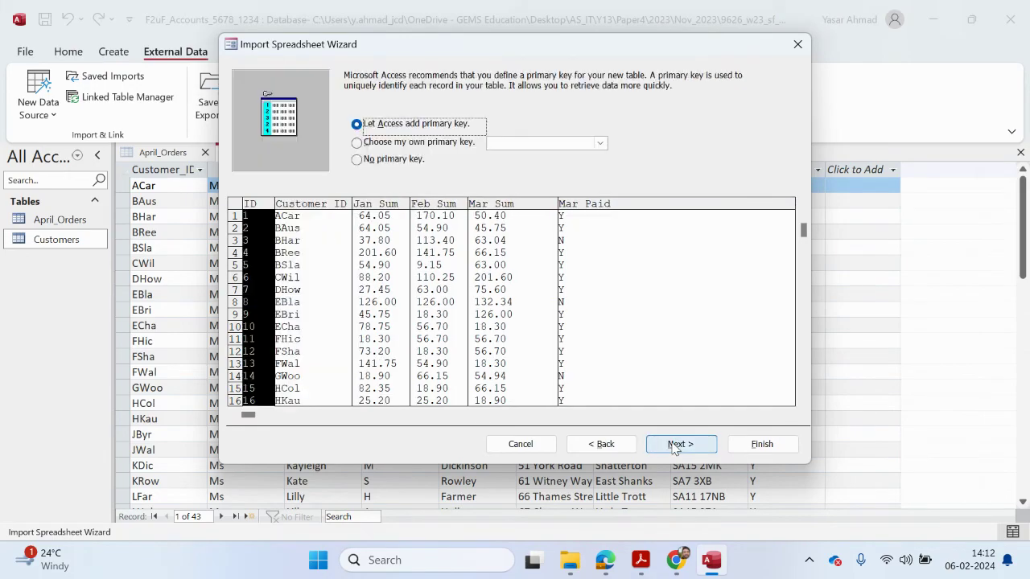
click(418, 143)
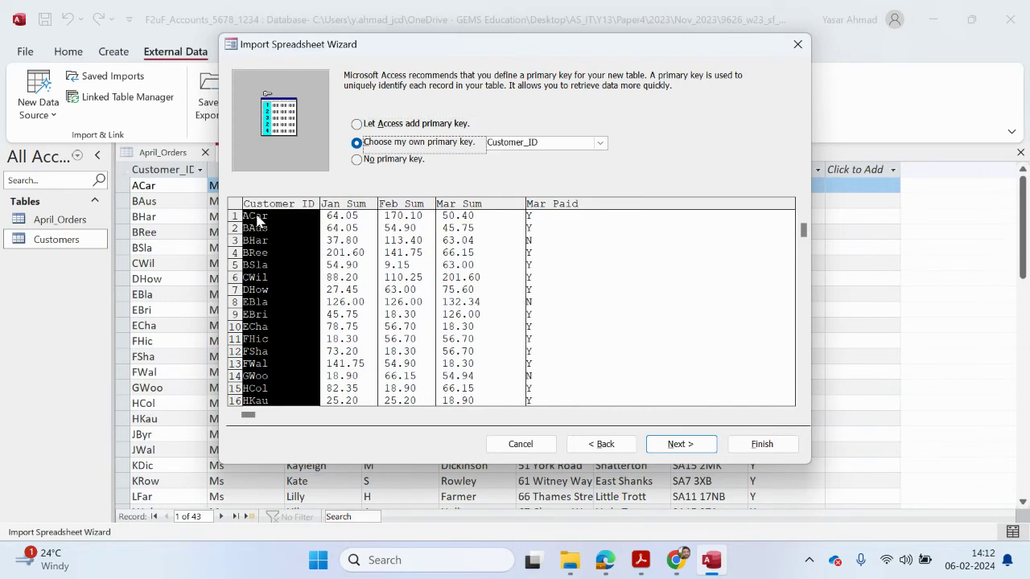
click(677, 445)
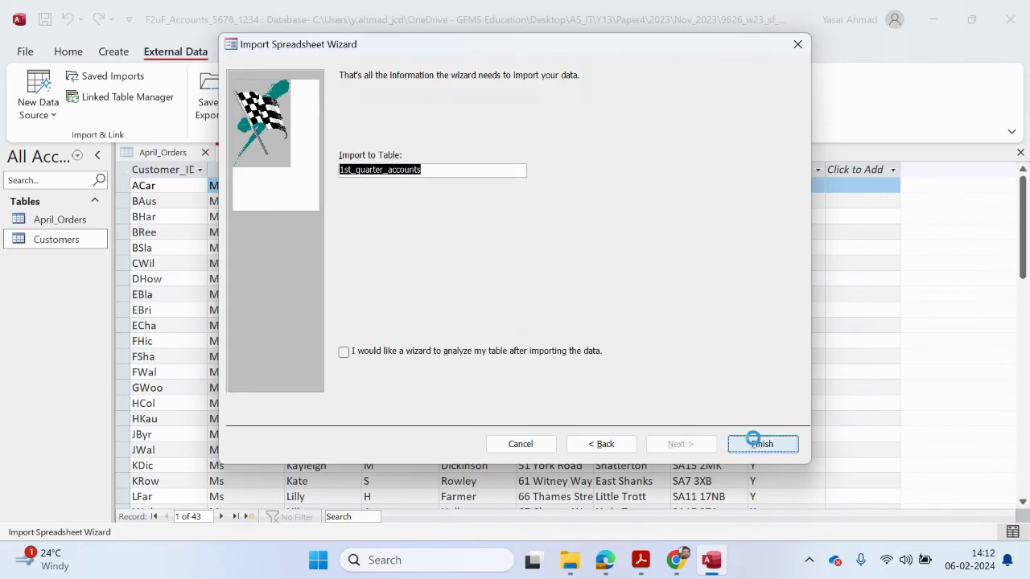
click(756, 445)
click(770, 472)
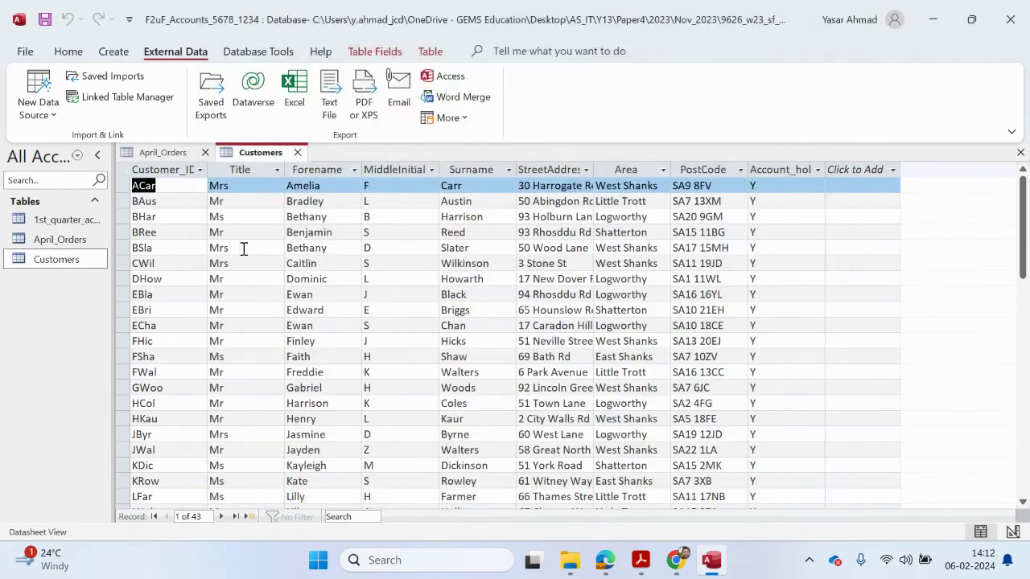
- Create a query on the April_Orders table with the Simple Query Wizard, including the Customer_ID and April_Owed fields
double_click(74, 239)
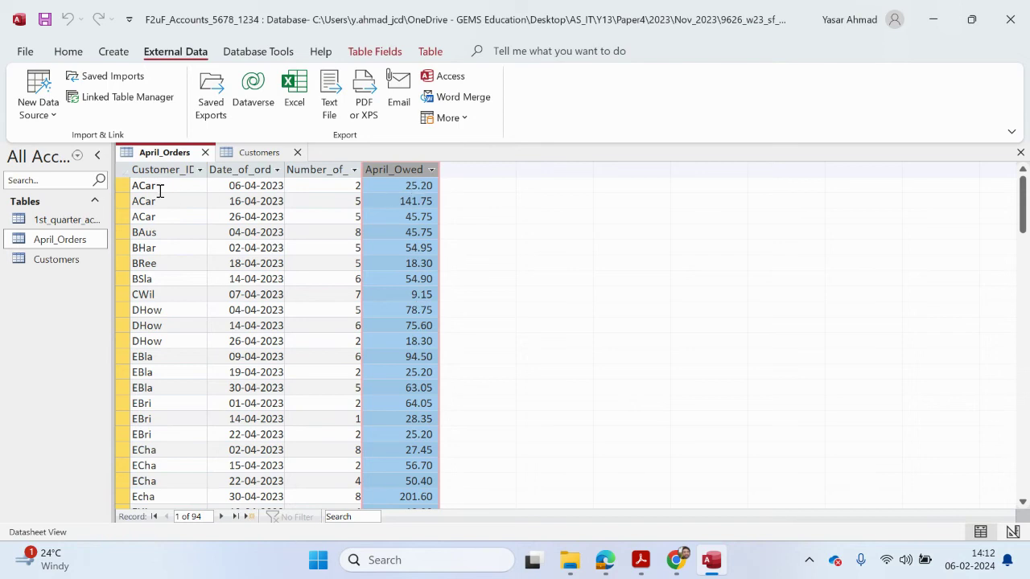
click(112, 52)
click(229, 106)
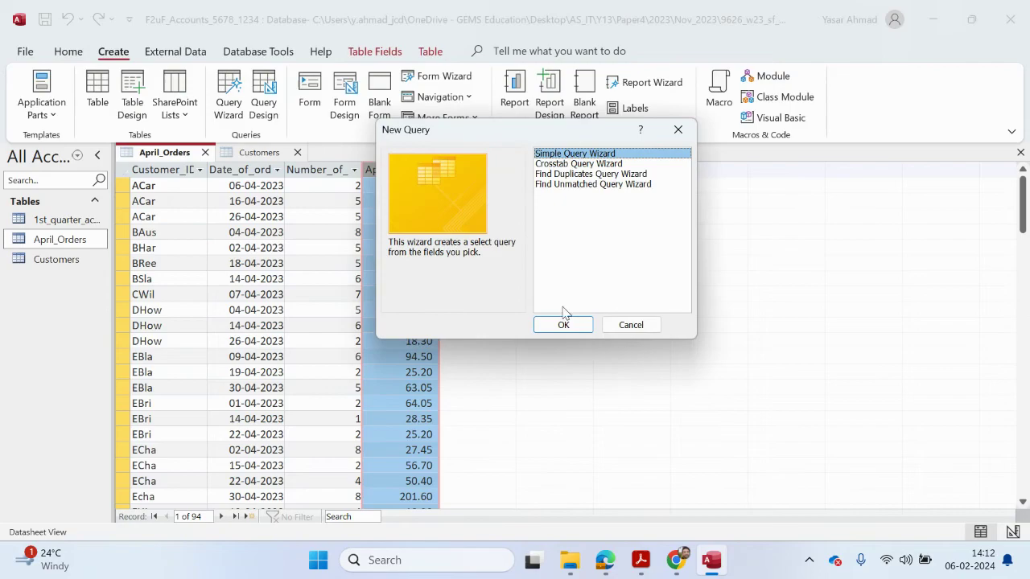
click(564, 324)
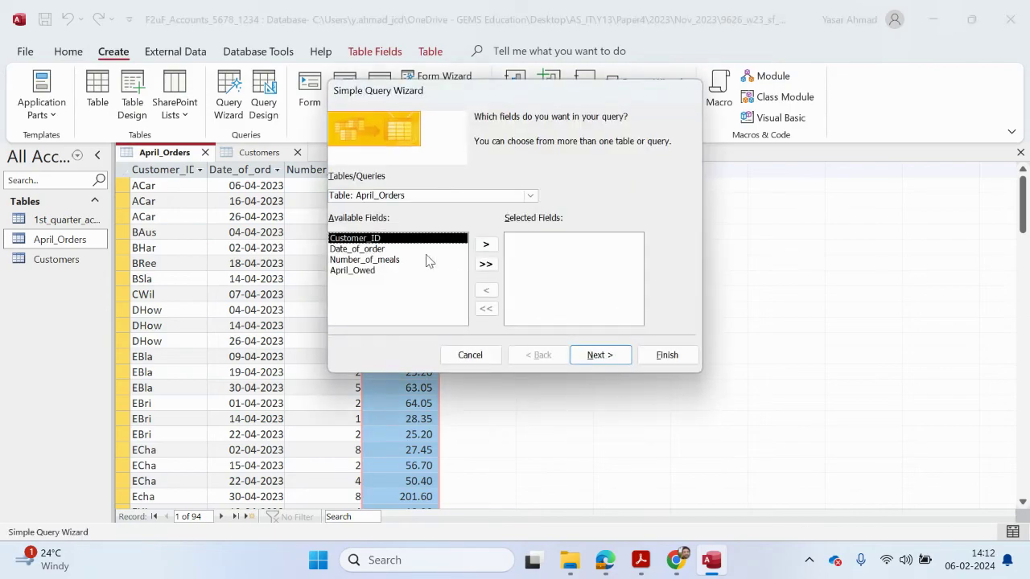
double_click(372, 239)
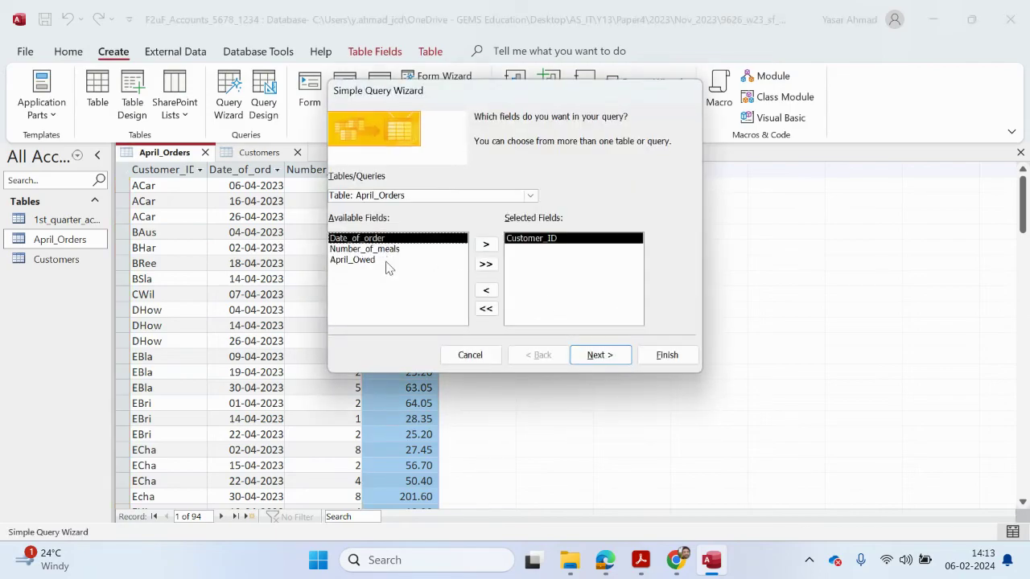
double_click(387, 260)
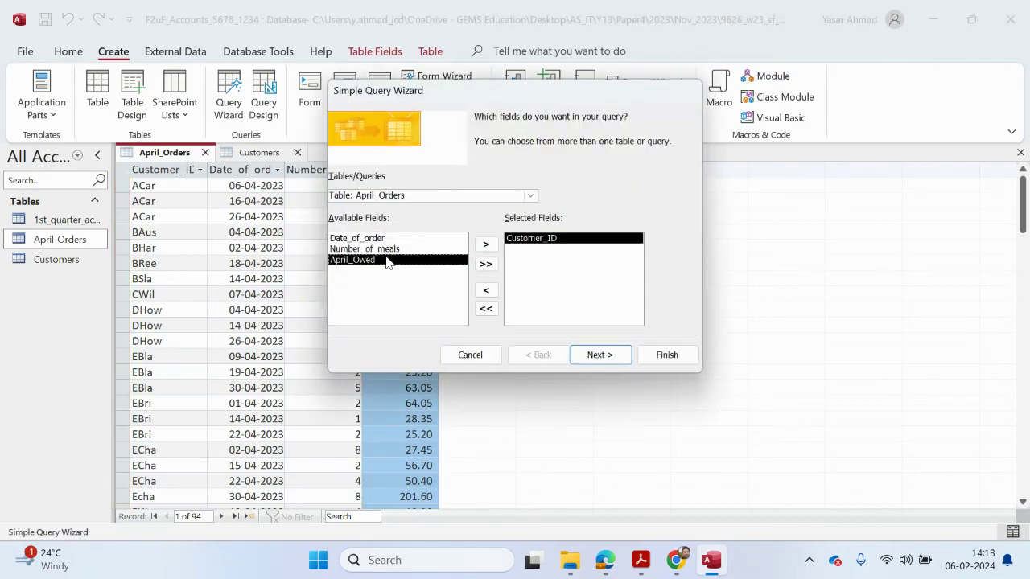
- Make the query a summary query that calculates the Sum of April_Owed
click(606, 359)
click(483, 158)
click(507, 188)
click(474, 166)
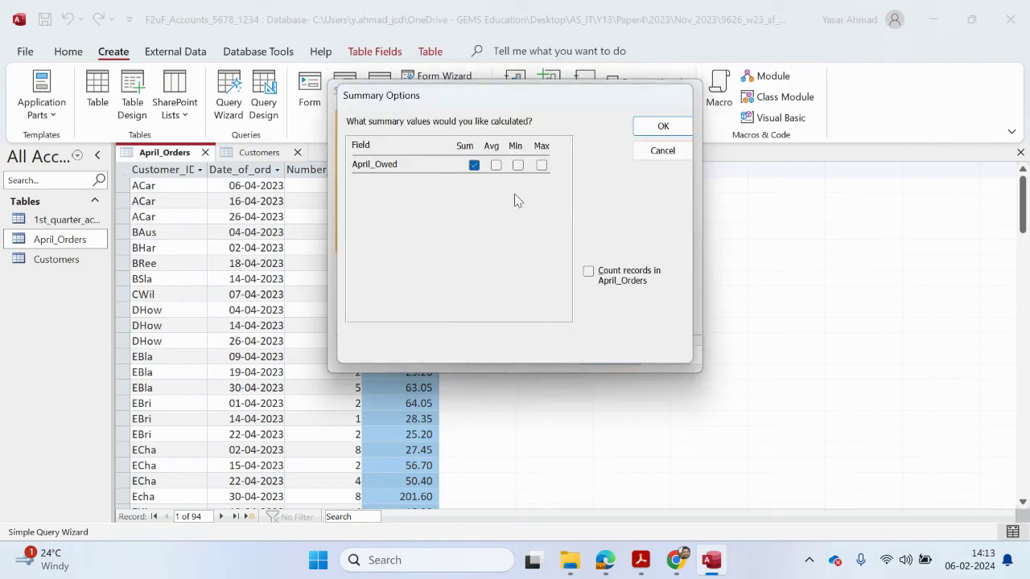
click(663, 126)
click(621, 355)
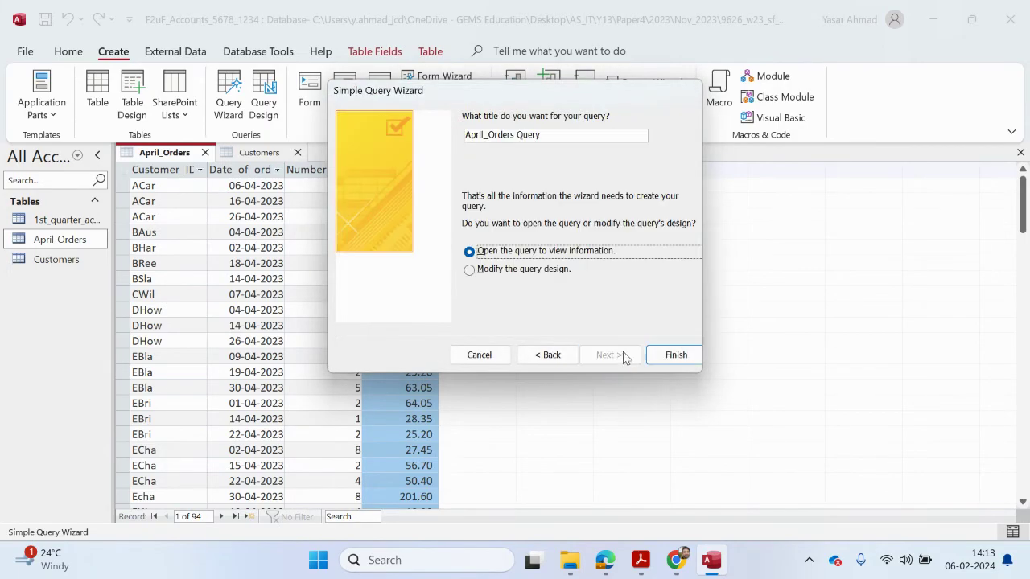
- Finish the query with the title April_Orders_Sum and close the open April_Orders and Customers tables
drag(551, 134, 516, 134)
text(_Sum)
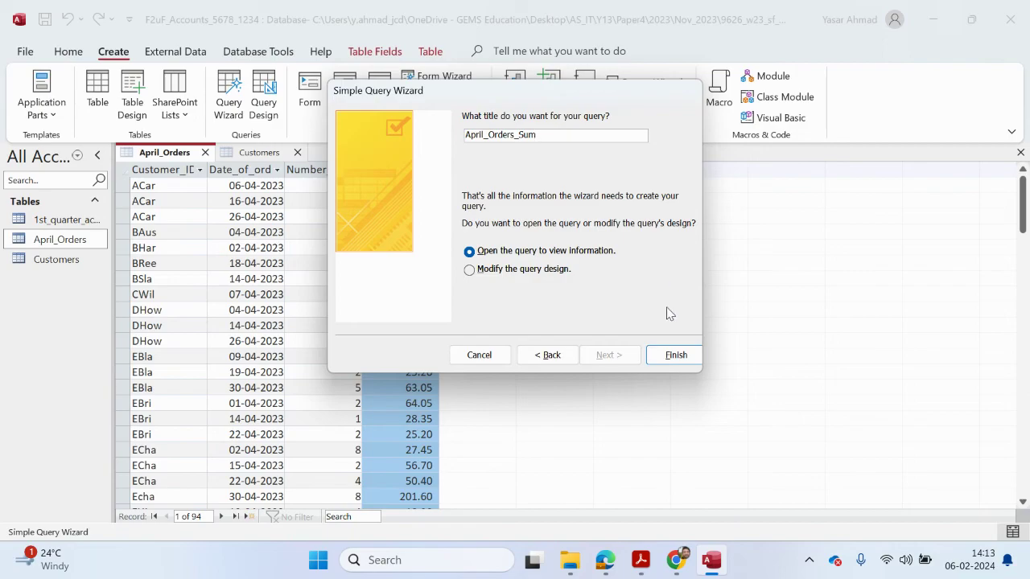
click(674, 355)
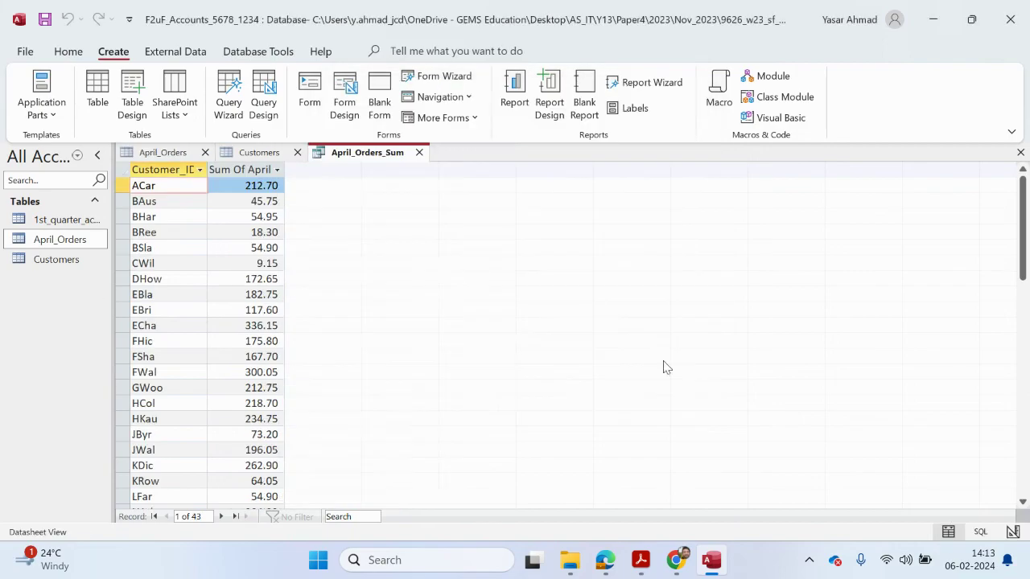
click(204, 152)
click(197, 152)
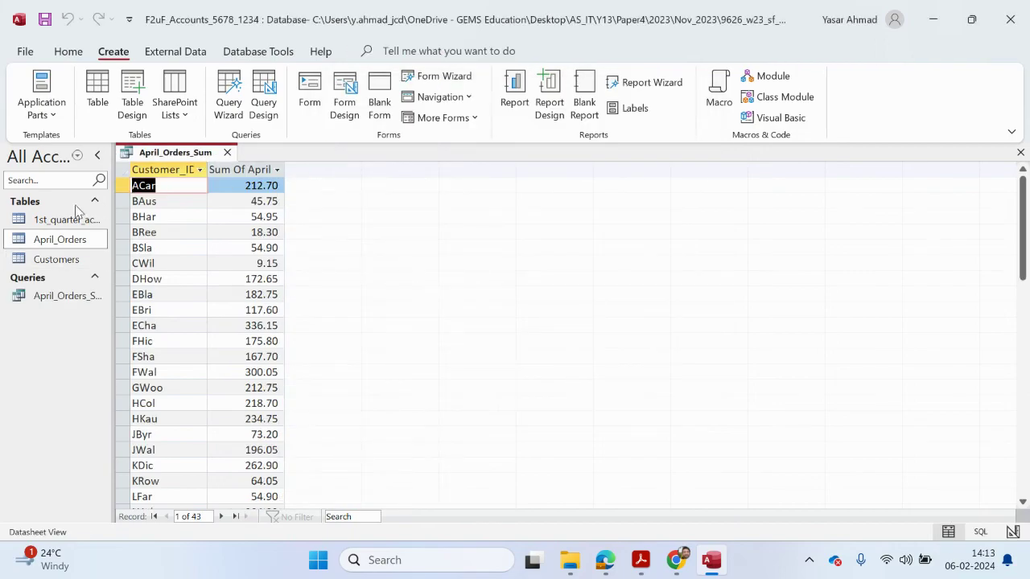
- Rename the total field to Sum_April_Owed in the April_Orders_Sum query design, run it, and close it with the changes saved
click(71, 53)
click(36, 113)
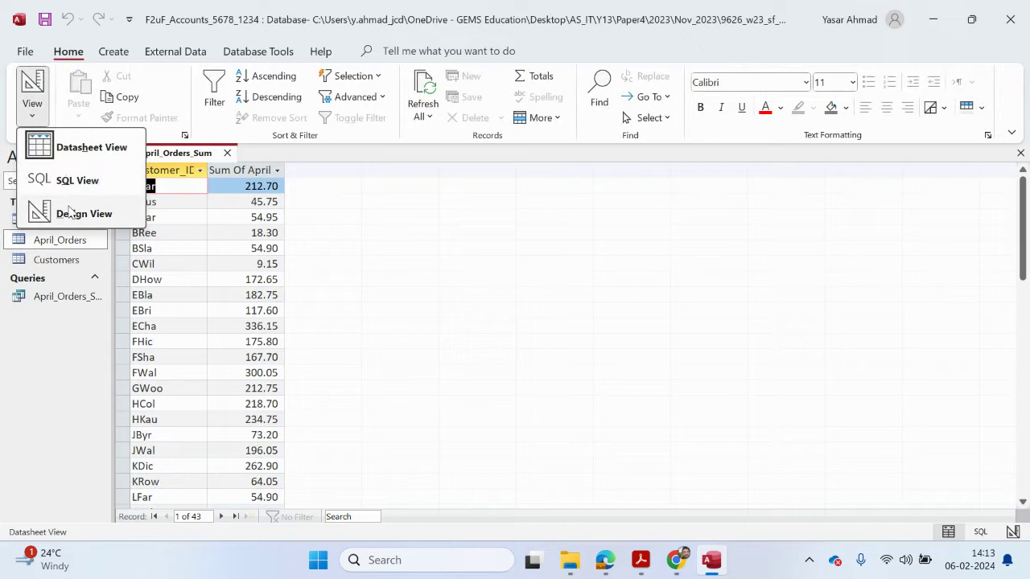
click(80, 212)
click(281, 413)
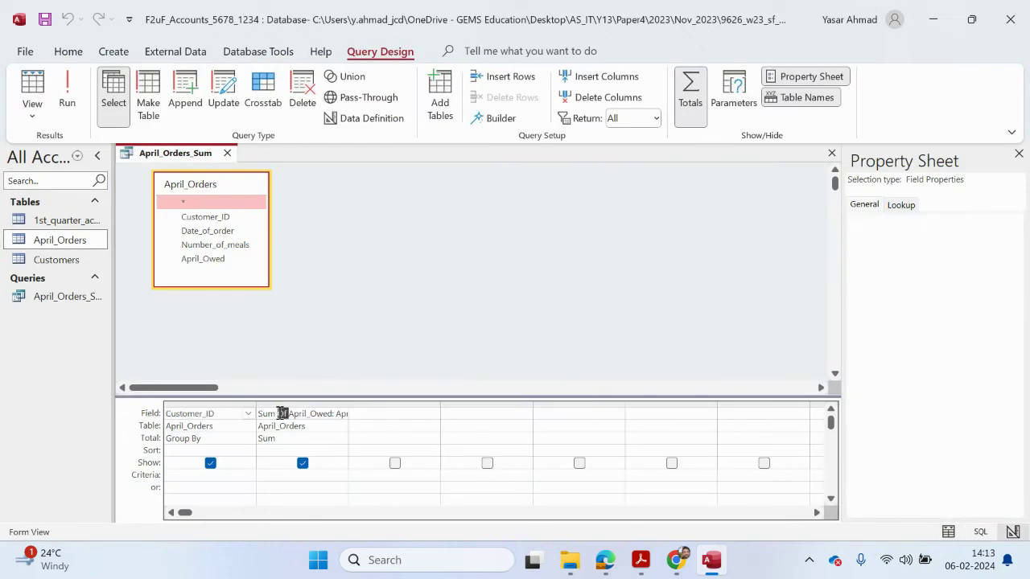
key(Delete)
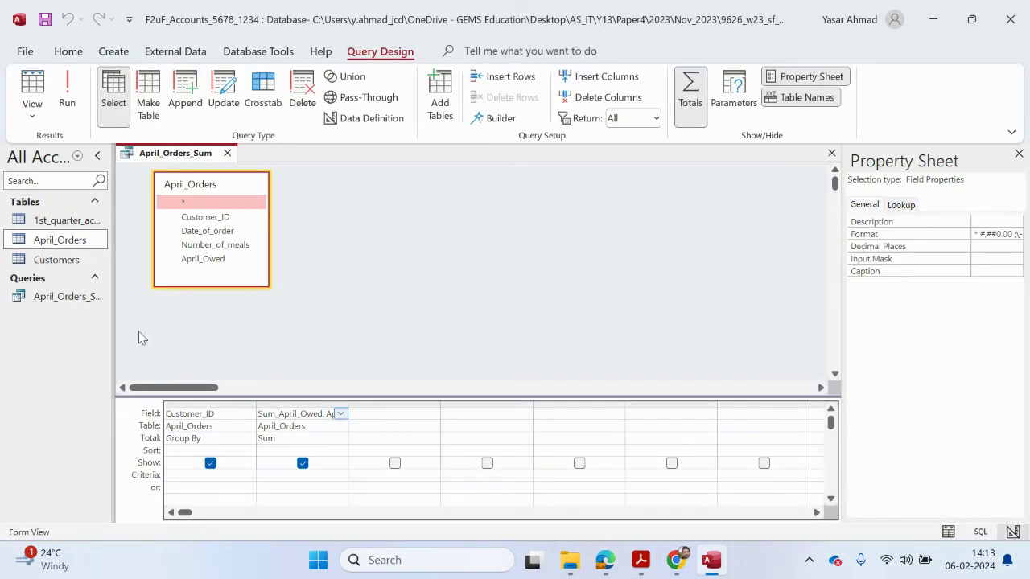
click(70, 92)
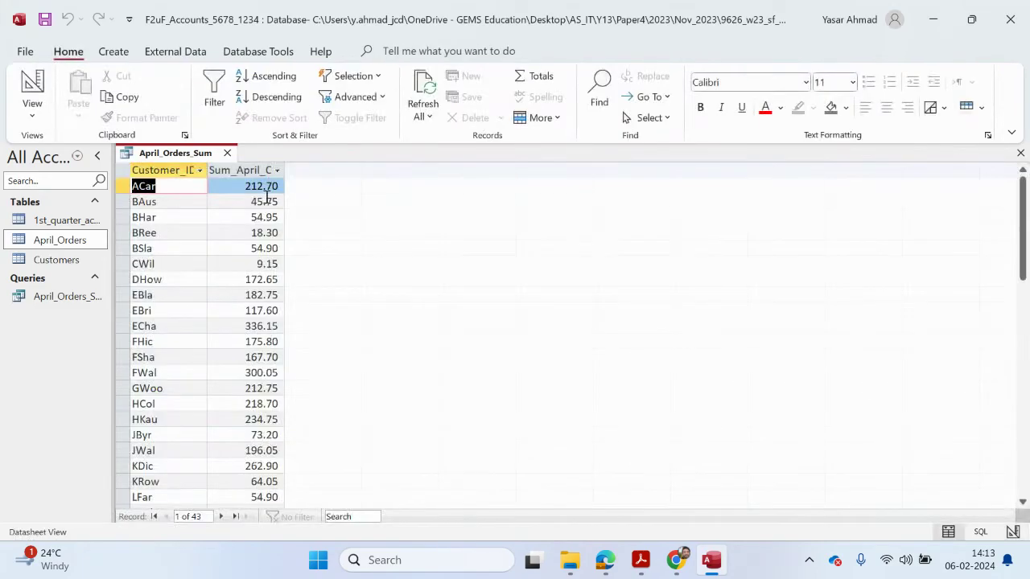
click(228, 153)
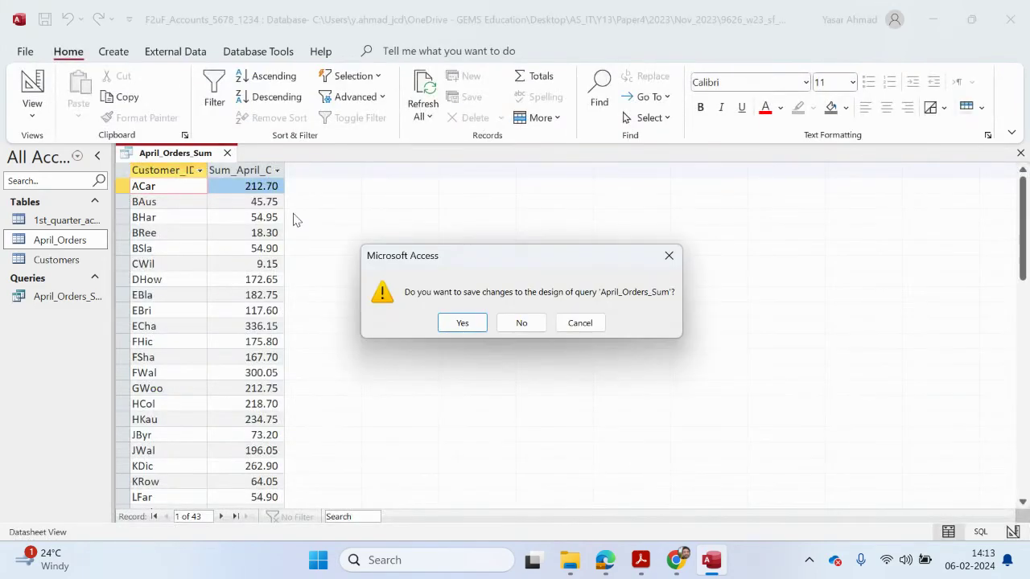
click(441, 317)
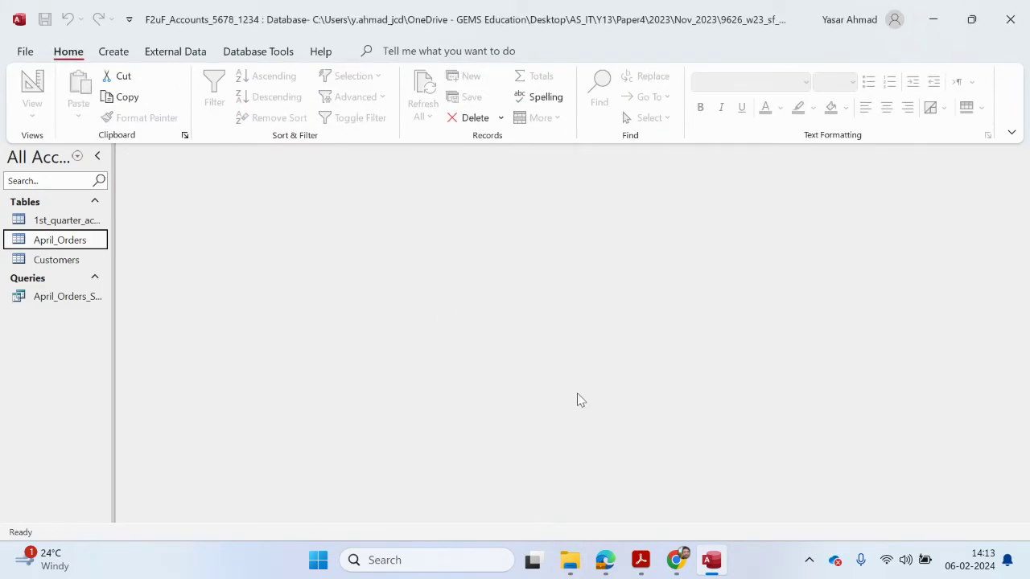
- Consult the question paper in Acrobat, and add 1st_quarter_accounts, Customers and the April_Orders_Sum query to the Access relationships layout
click(641, 561)
scroll(455, 471, down, 3)
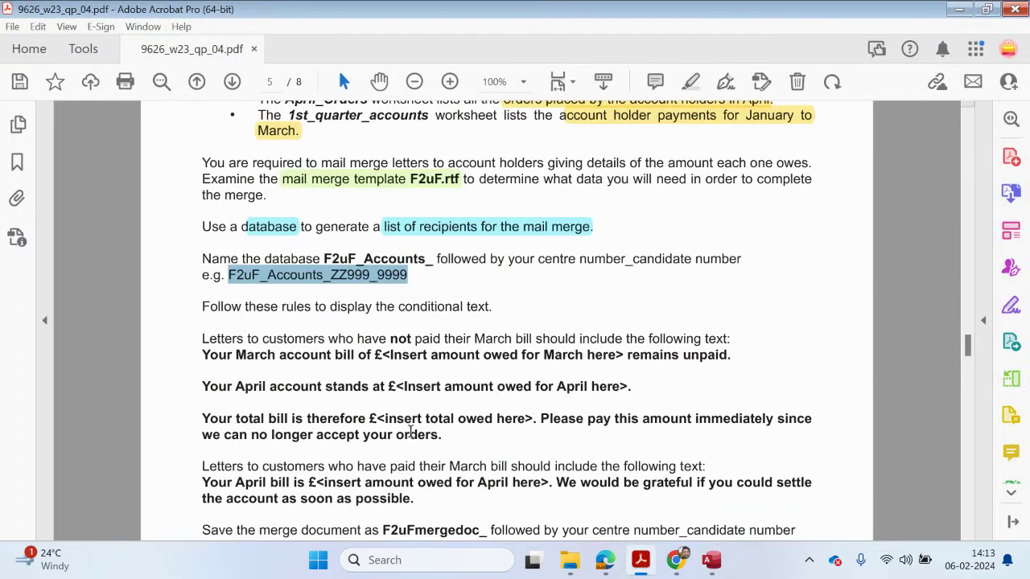
scroll(412, 432, up, 1)
click(958, 8)
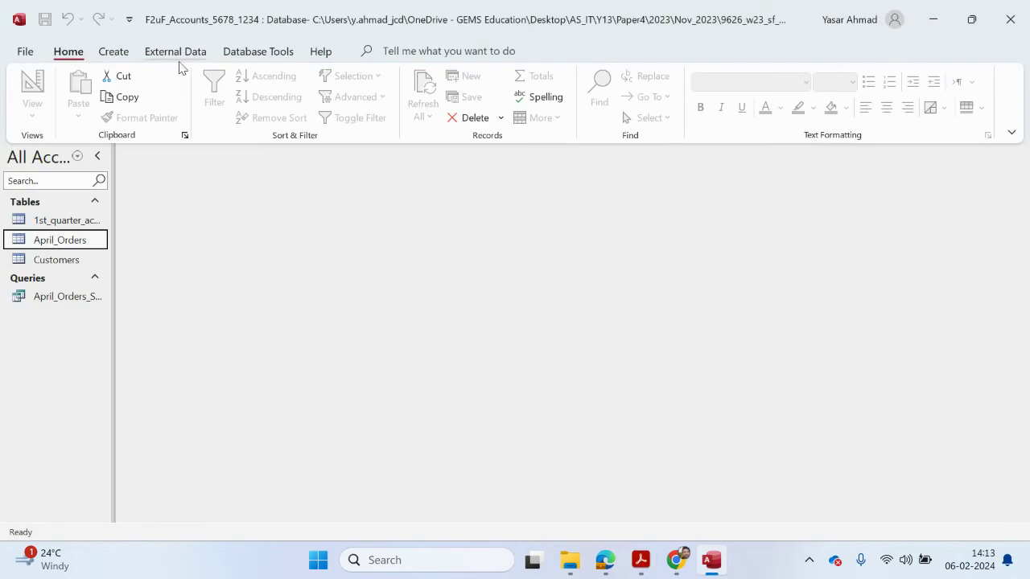
click(257, 51)
click(211, 98)
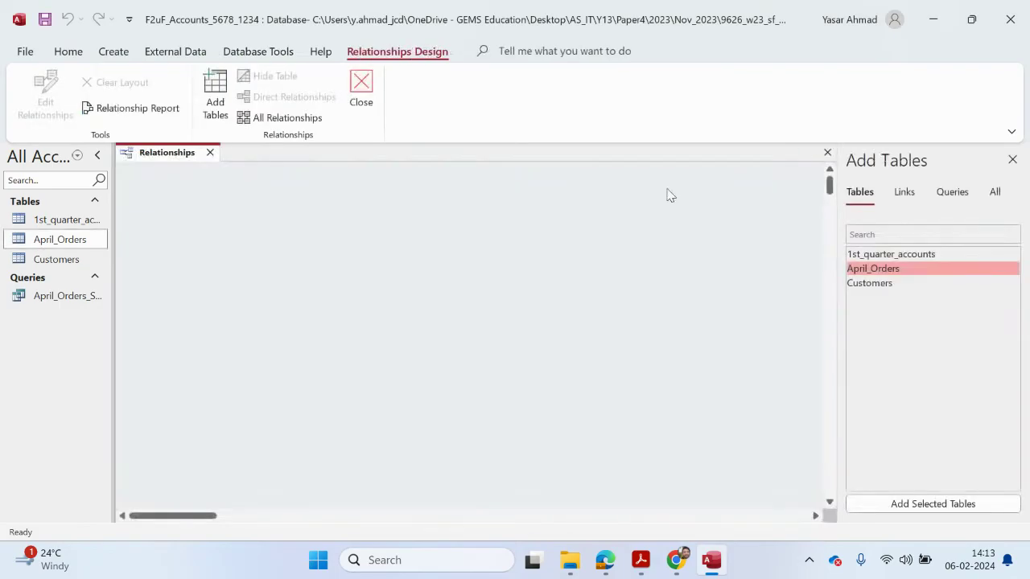
double_click(882, 253)
click(882, 269)
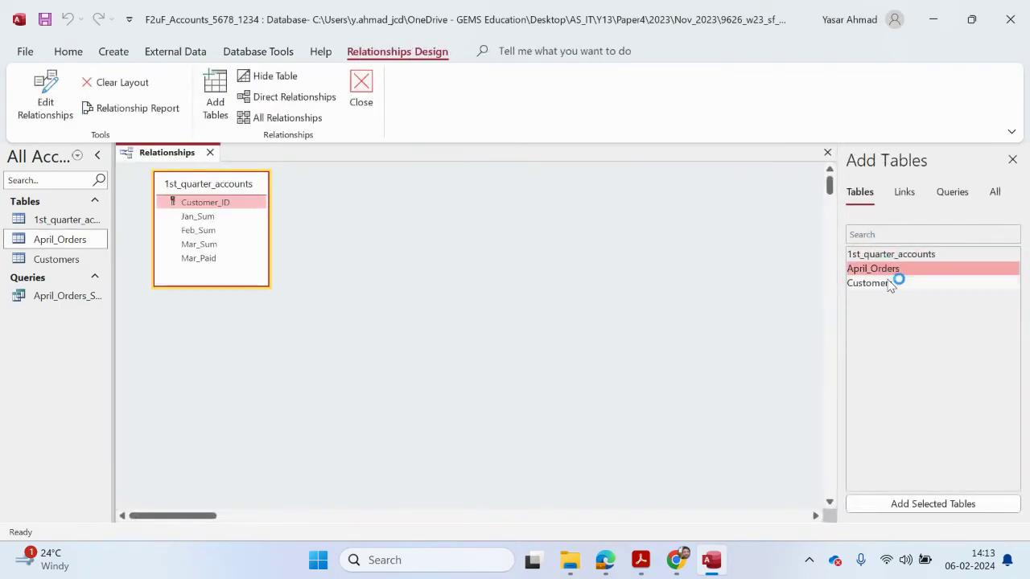
double_click(892, 286)
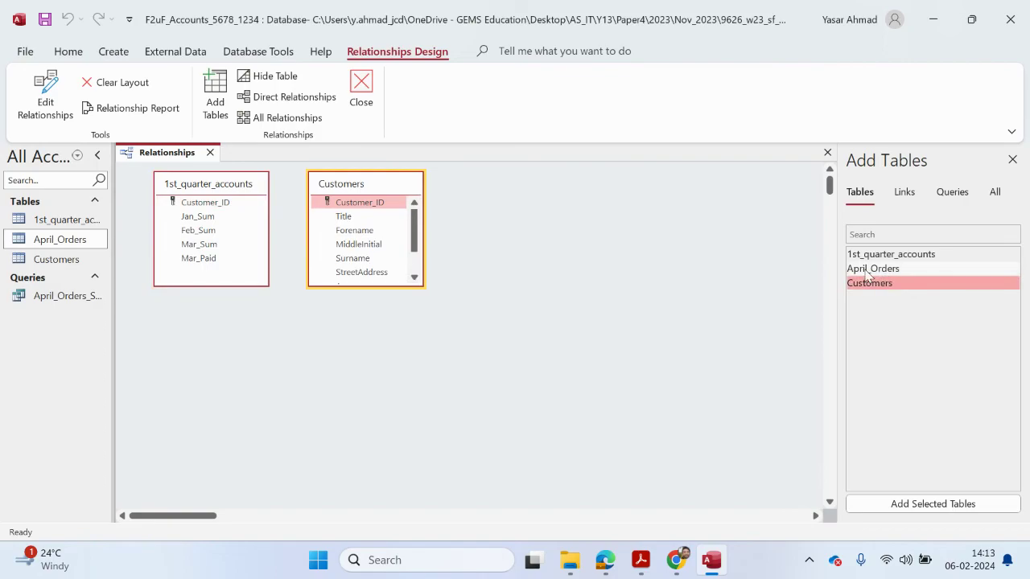
click(952, 191)
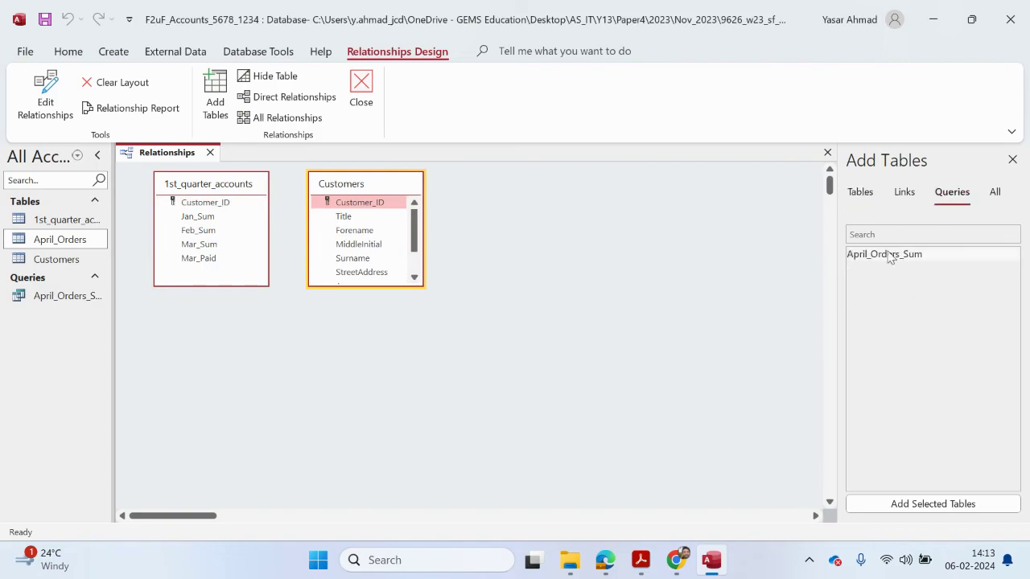
click(889, 256)
double_click(889, 256)
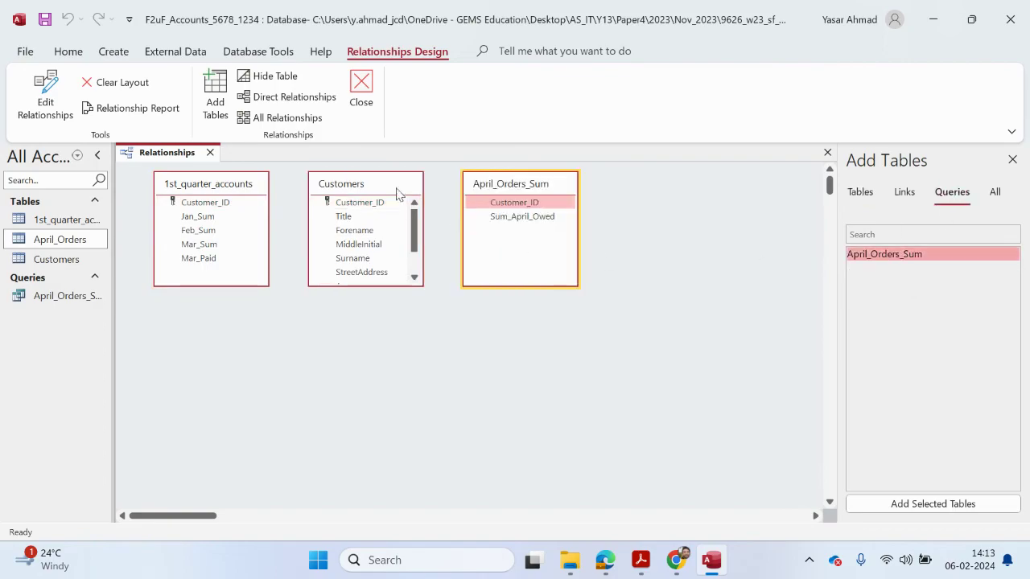
- Relate April_Orders_Sum to both 1st_quarter_accounts and Customers on Customer_ID, and close the relationships layout with the changes saved
drag(397, 192, 702, 242)
drag(558, 182, 456, 241)
drag(172, 203, 414, 264)
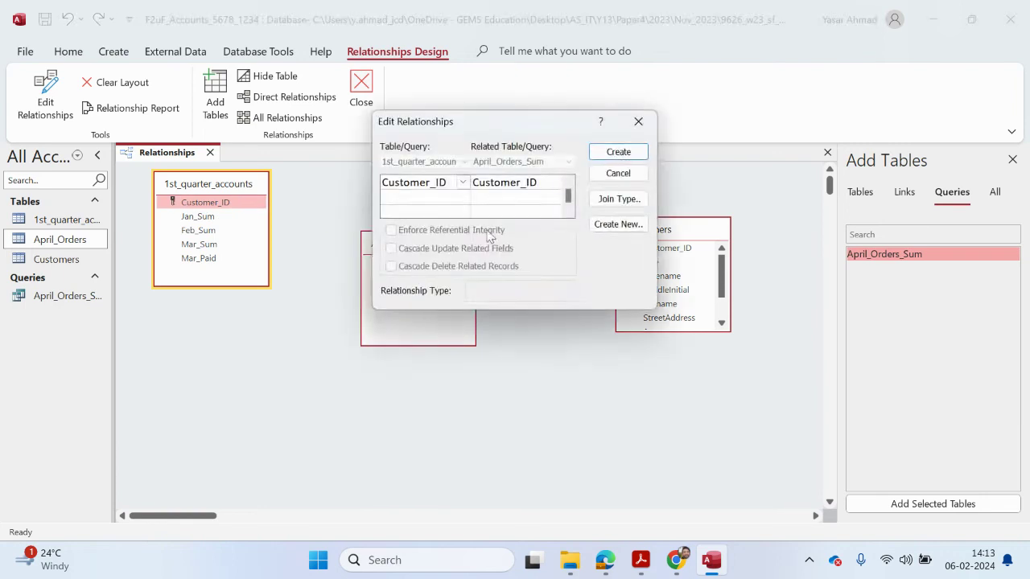
click(608, 154)
drag(663, 250, 427, 265)
click(619, 152)
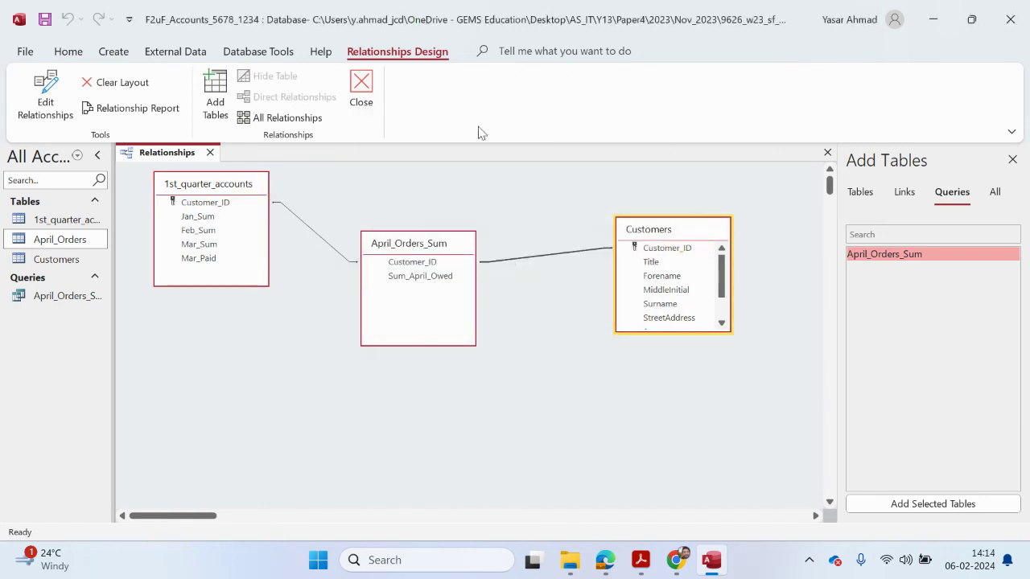
click(362, 93)
click(463, 323)
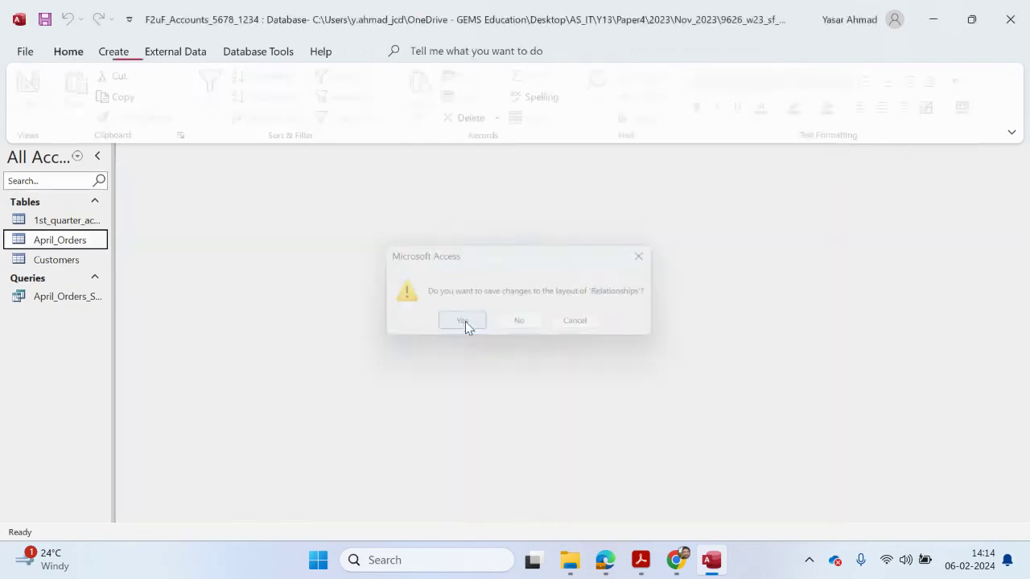
- Start a new query in design view with Customers, 1st_quarter_accounts and the April_Orders_Sum query, and close the Property Sheet
click(114, 52)
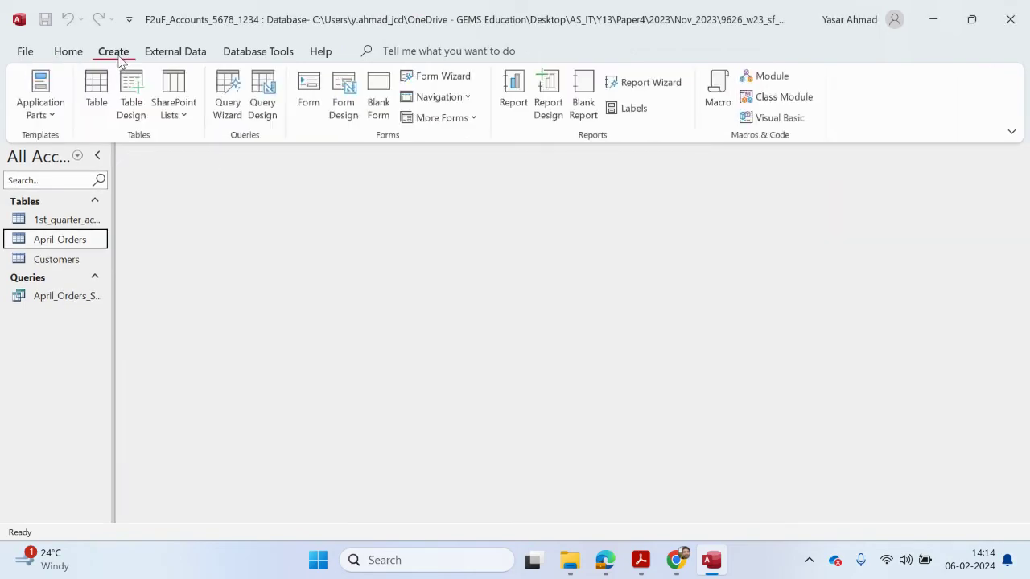
click(270, 108)
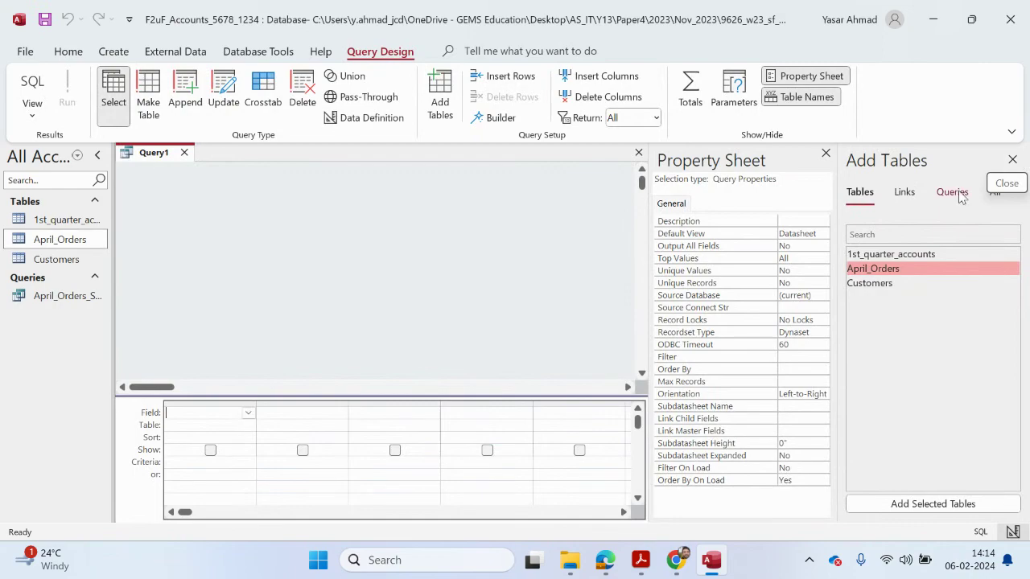
double_click(884, 284)
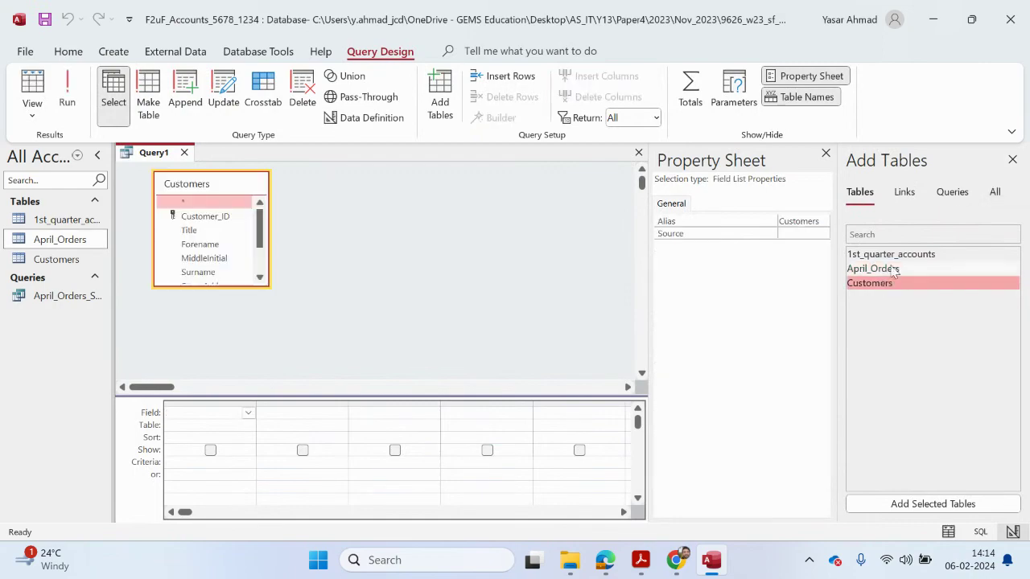
double_click(898, 256)
click(951, 194)
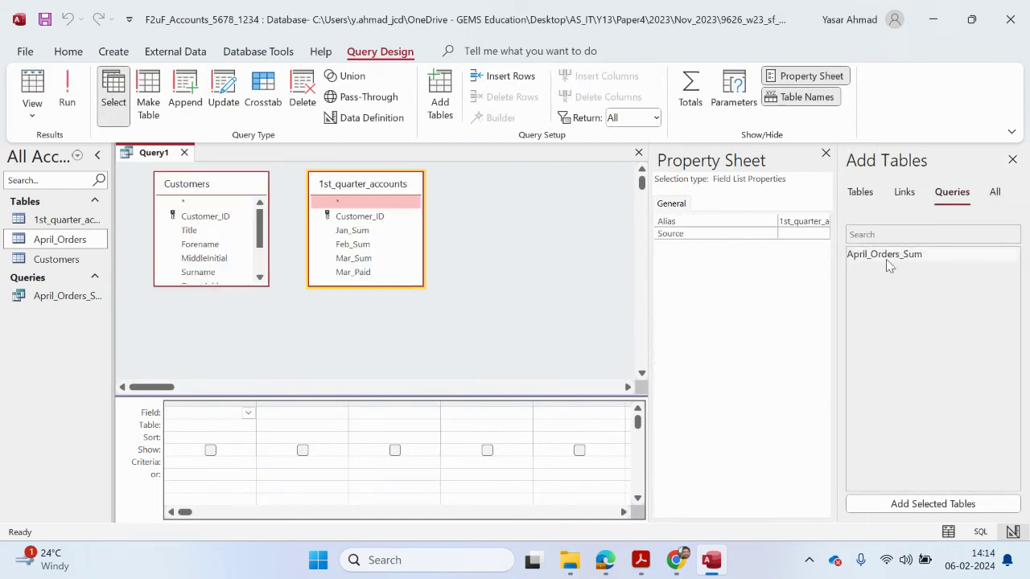
double_click(890, 256)
click(1013, 159)
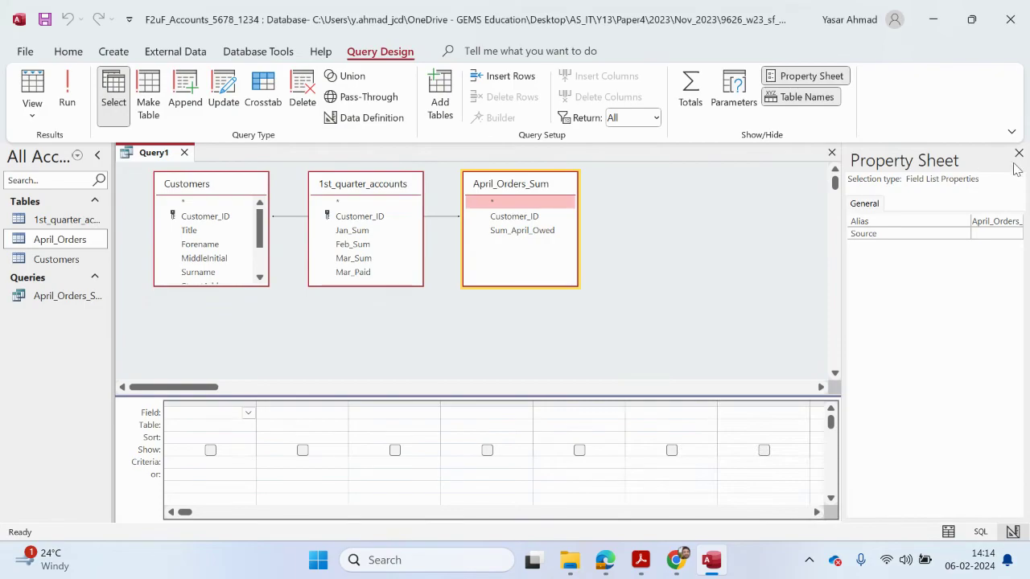
click(1020, 155)
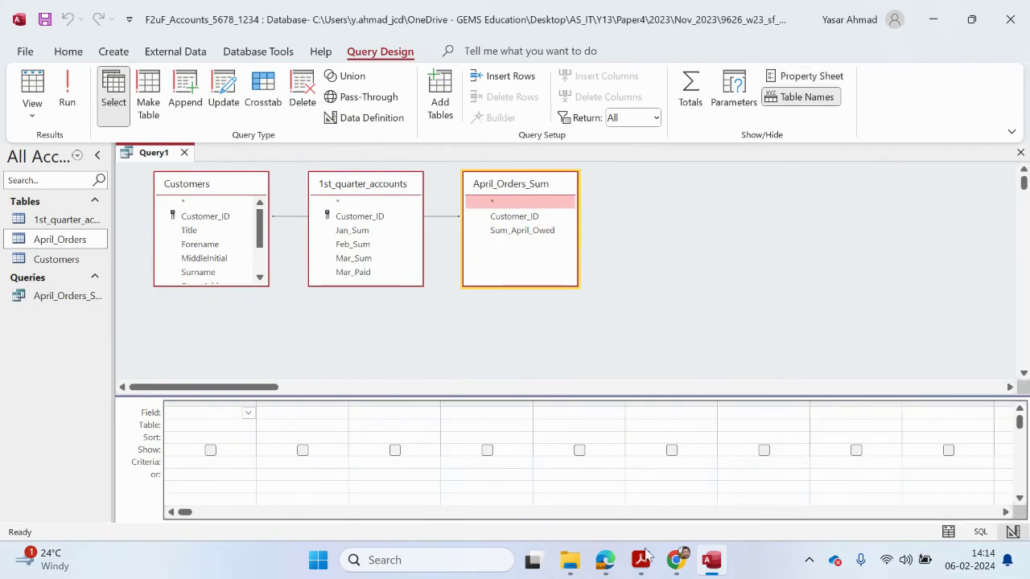
- Open the F2uF rich text template from the source files folder in Word and check which merge fields it requires
click(569, 560)
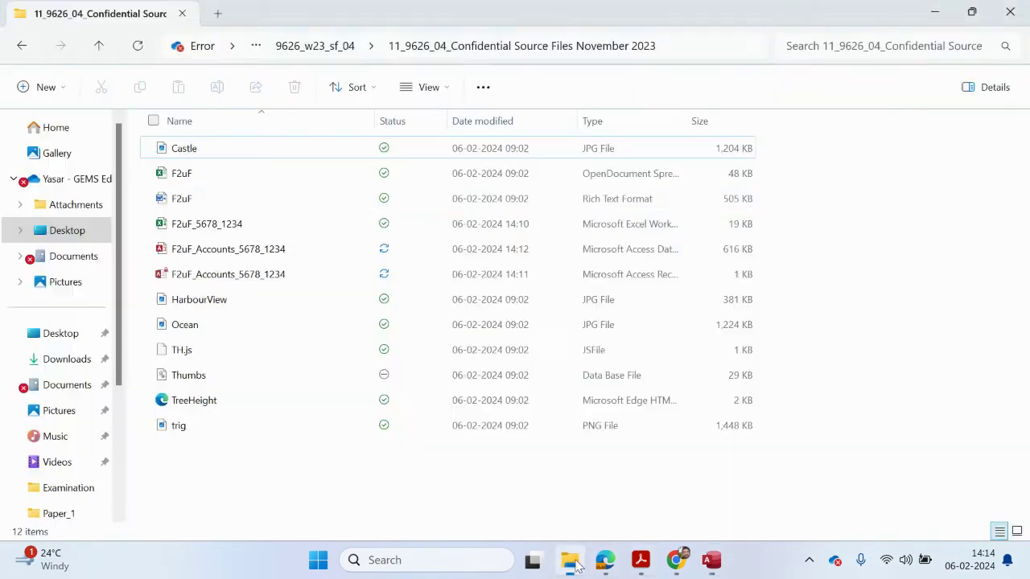
double_click(207, 199)
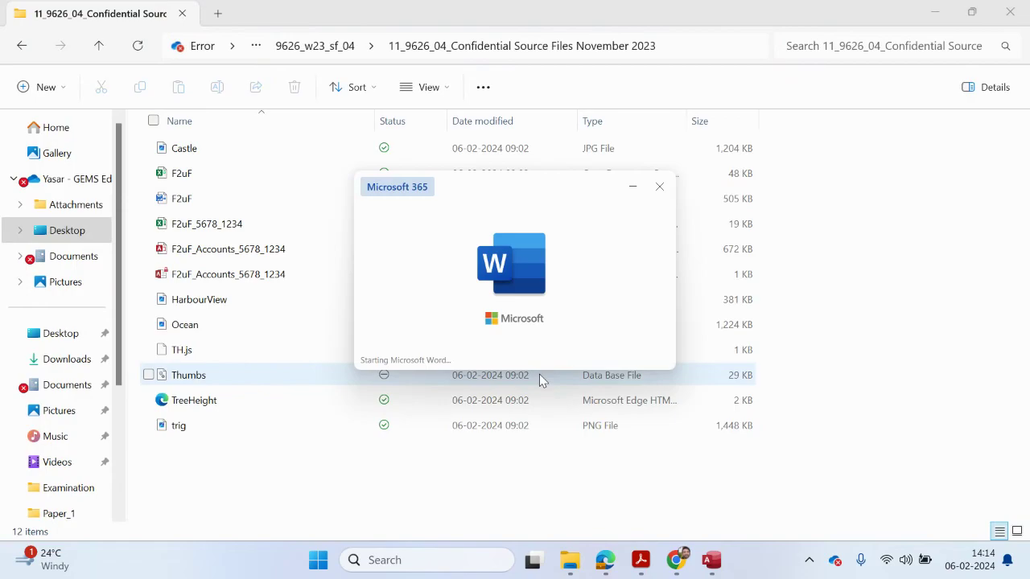
scroll(531, 383, down, 1)
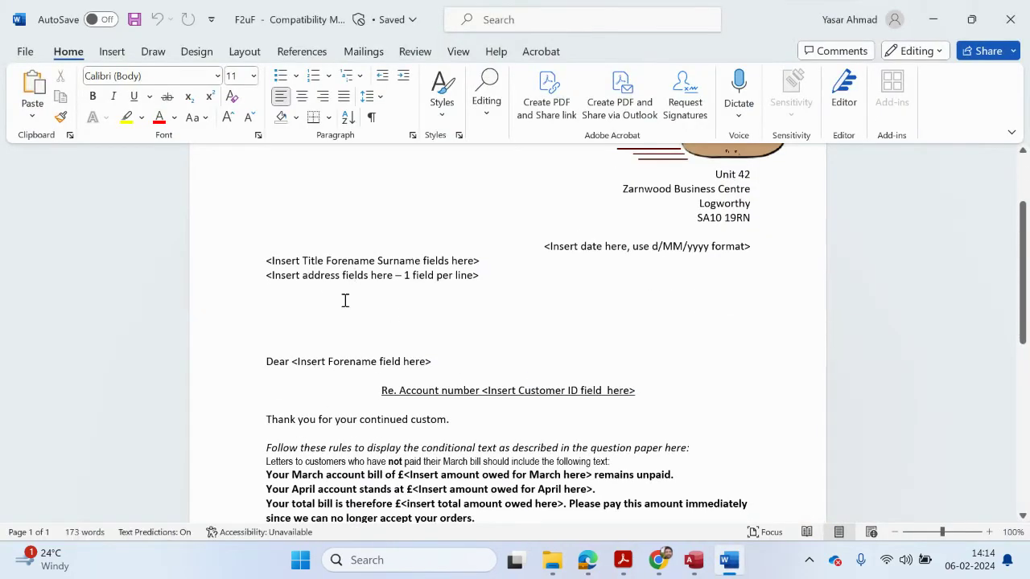
click(933, 19)
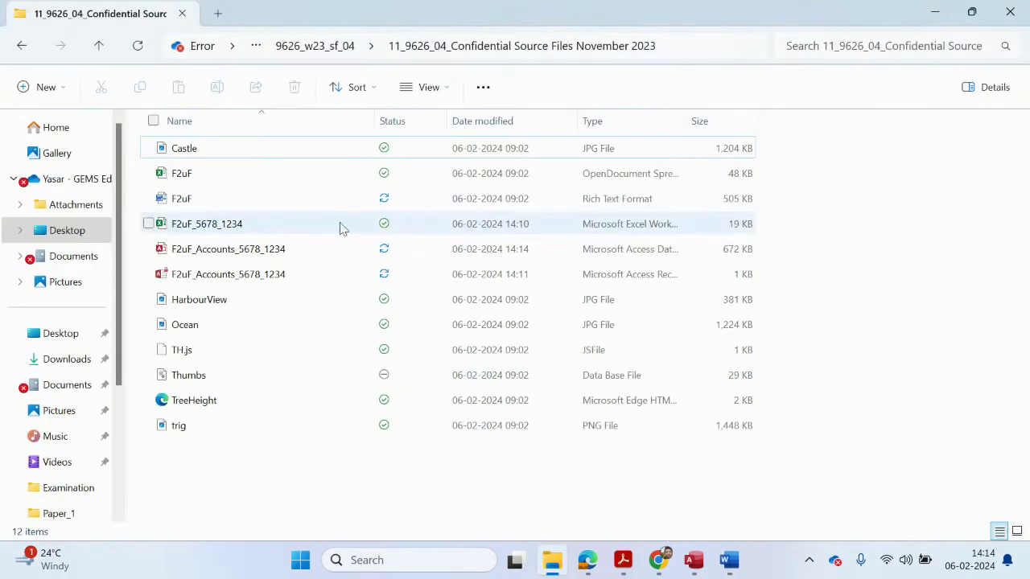
- Switch to Access and add Title, Forename, Surname, StreetAddress, Area and PostCode from Customers to the query grid
click(695, 560)
double_click(208, 234)
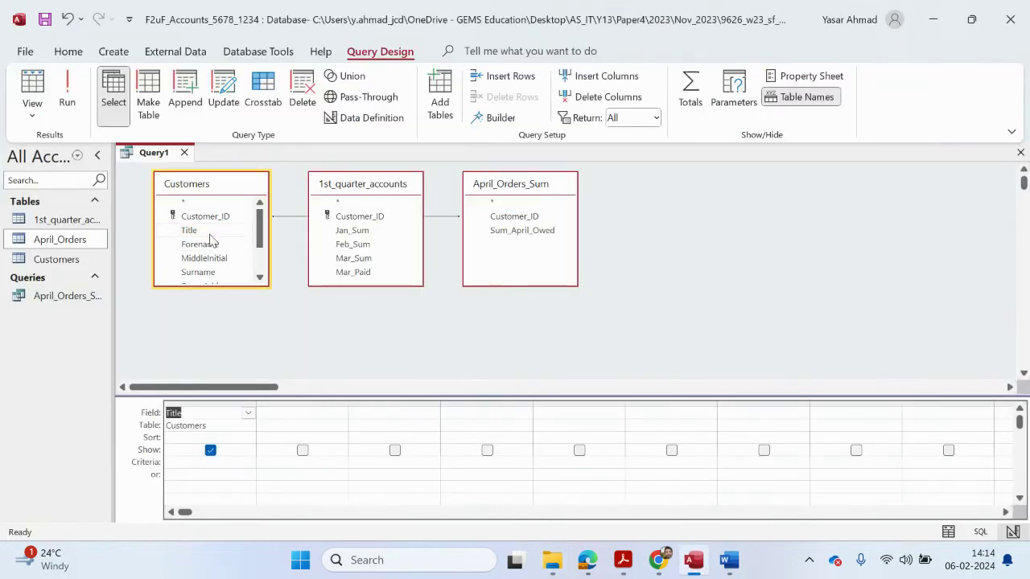
double_click(211, 243)
double_click(215, 272)
scroll(216, 277, down, 2)
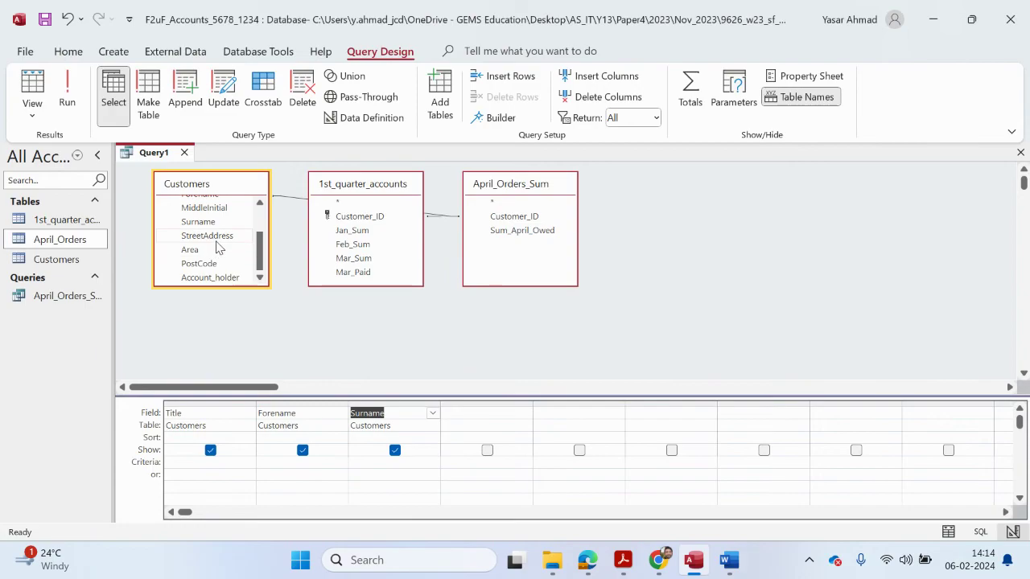
double_click(219, 241)
double_click(209, 250)
double_click(200, 264)
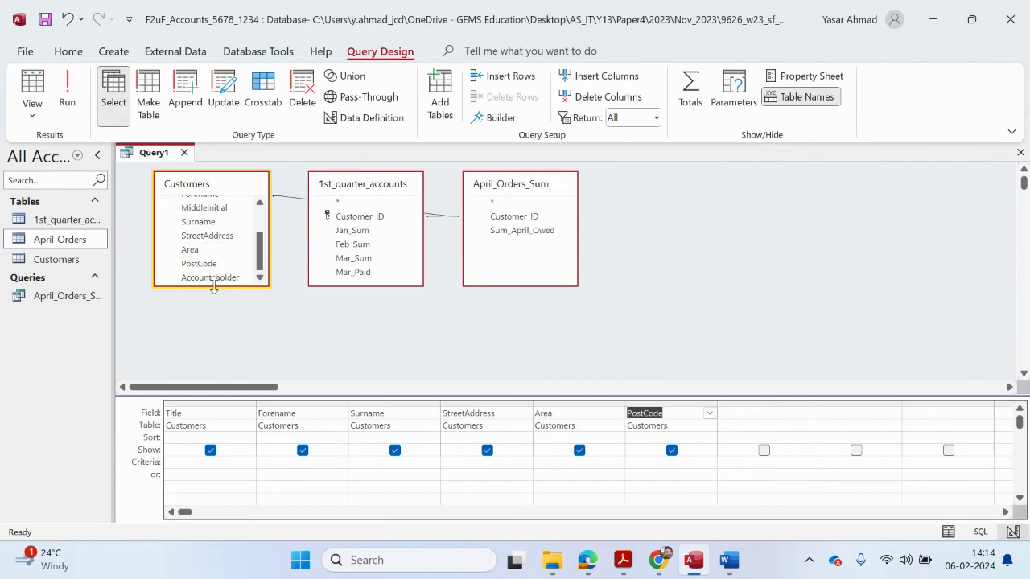
- Enlarge the Customers field list to show all fields, check the Word template, and add Customer_ID to the query
drag(213, 287, 206, 338)
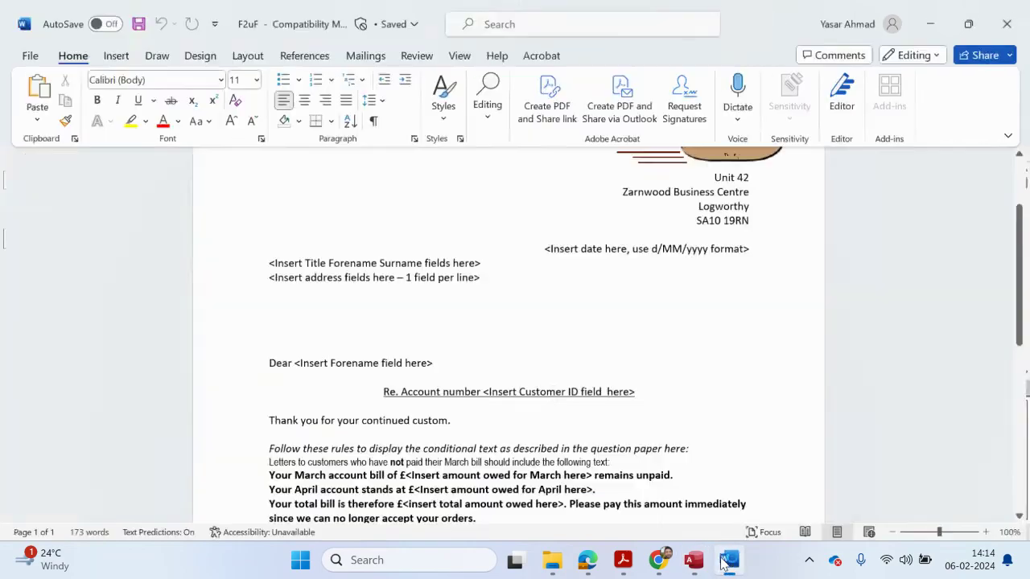
click(729, 560)
click(729, 561)
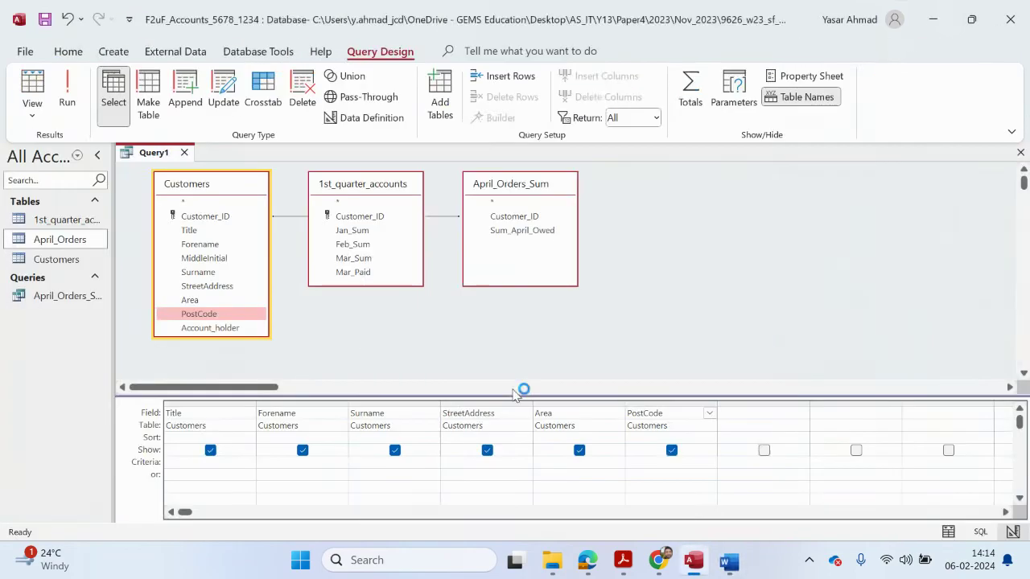
click(206, 218)
double_click(206, 219)
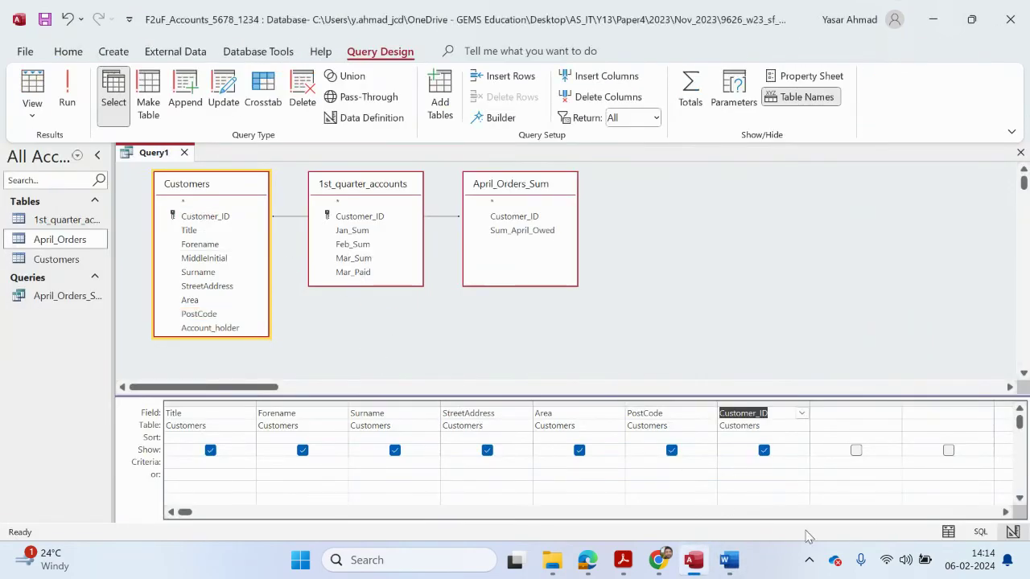
- Check the amounts required in the Word template and add Mar_Sum, Sum_April_Owed and Mar_Paid to the Access query
click(729, 560)
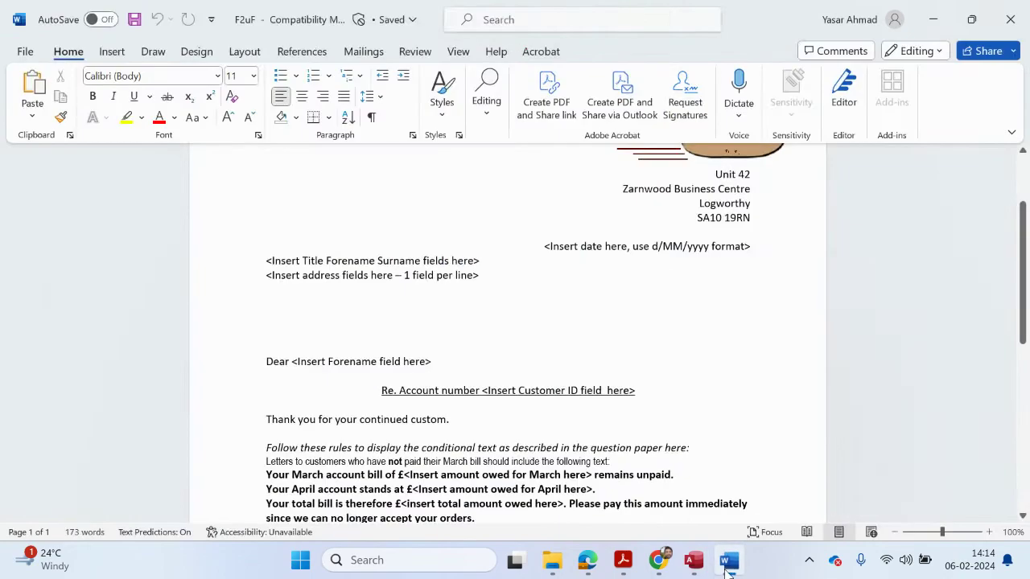
scroll(564, 430, down, 1)
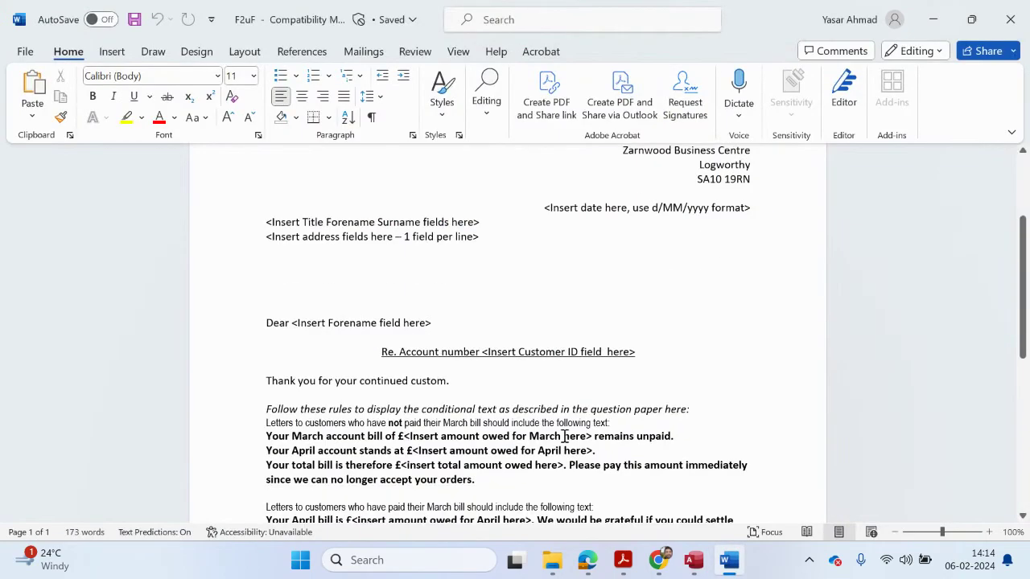
scroll(564, 436, down, 1)
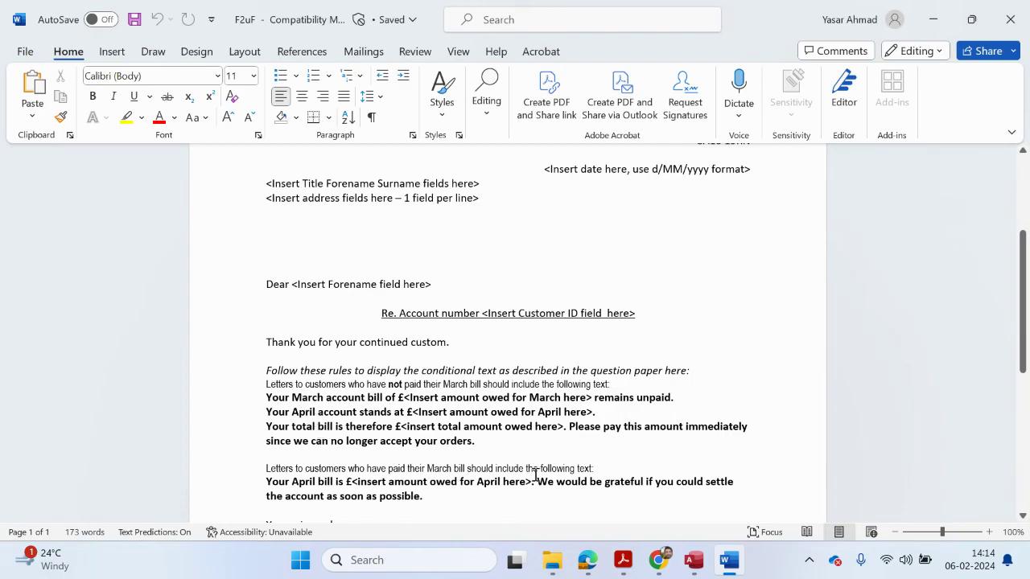
click(694, 560)
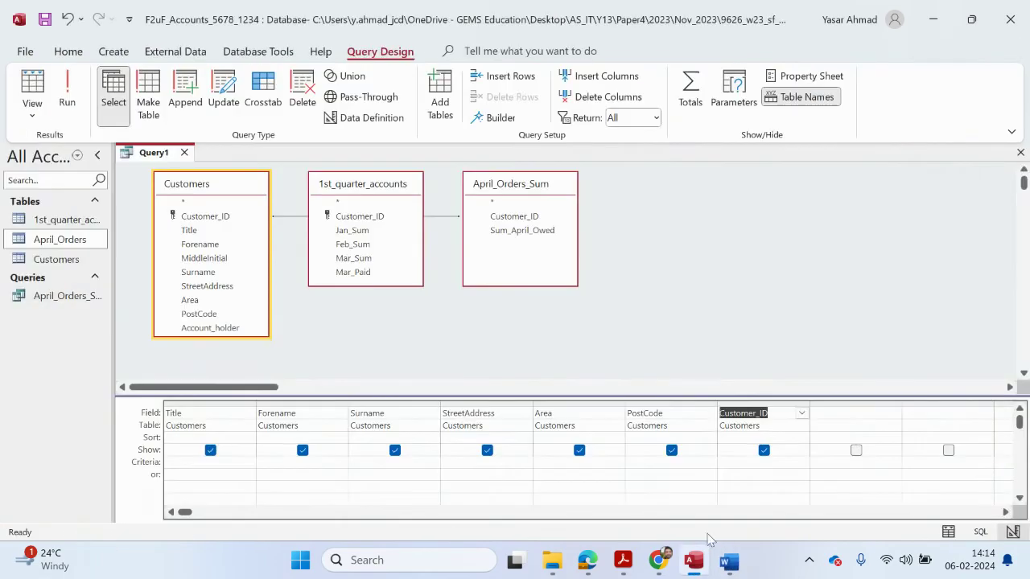
click(827, 428)
click(830, 413)
double_click(361, 258)
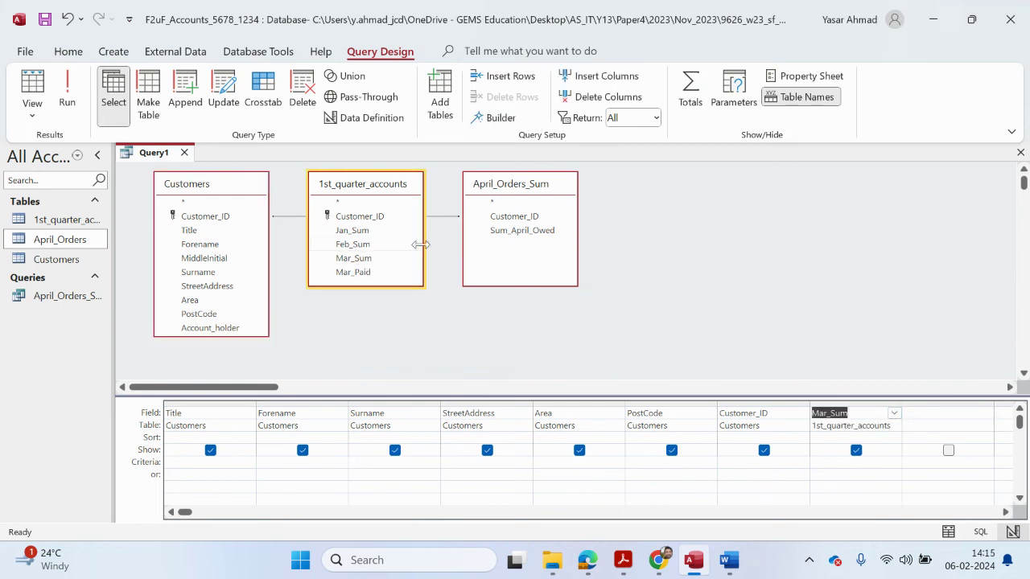
double_click(512, 235)
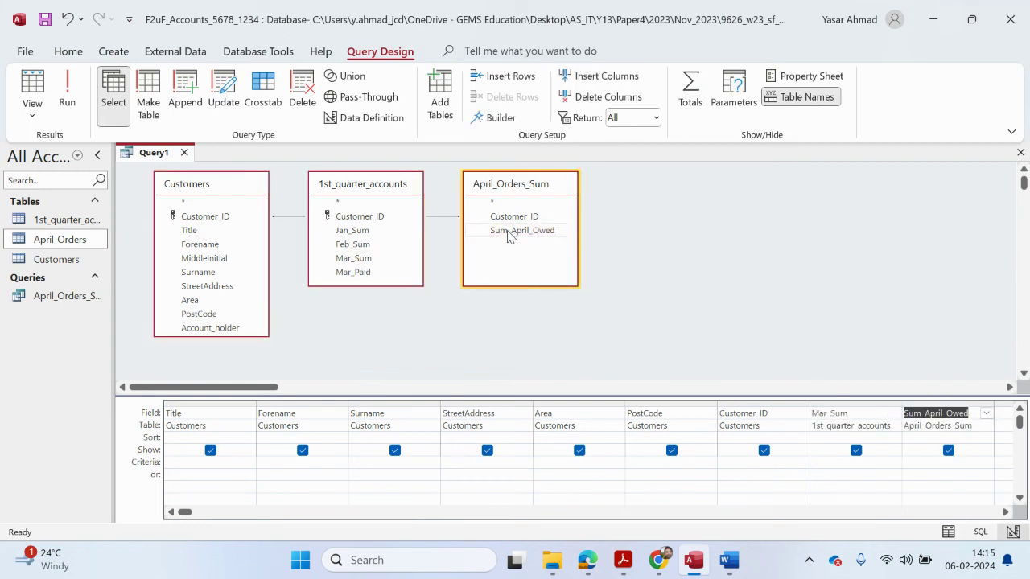
double_click(356, 273)
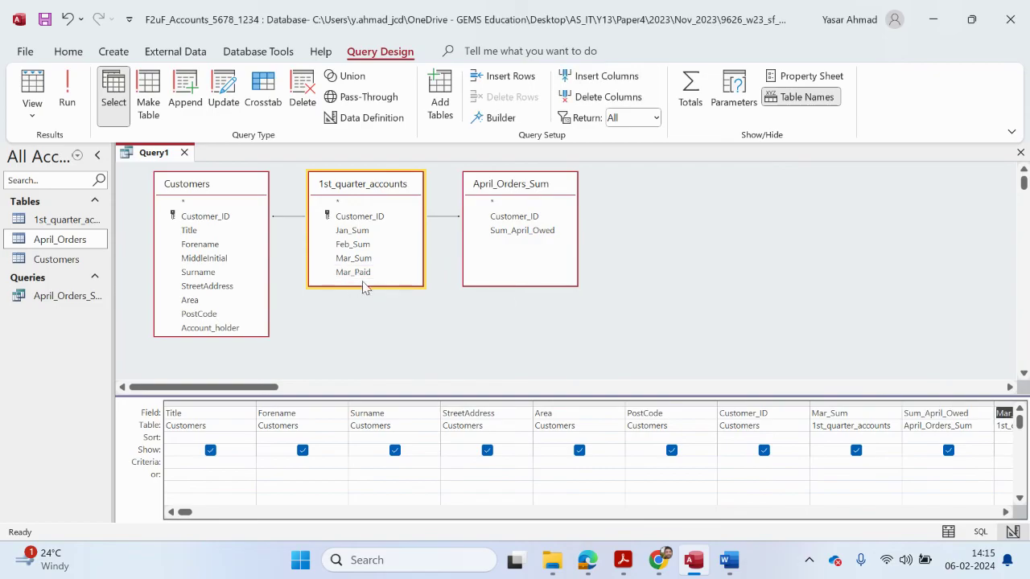
click(729, 560)
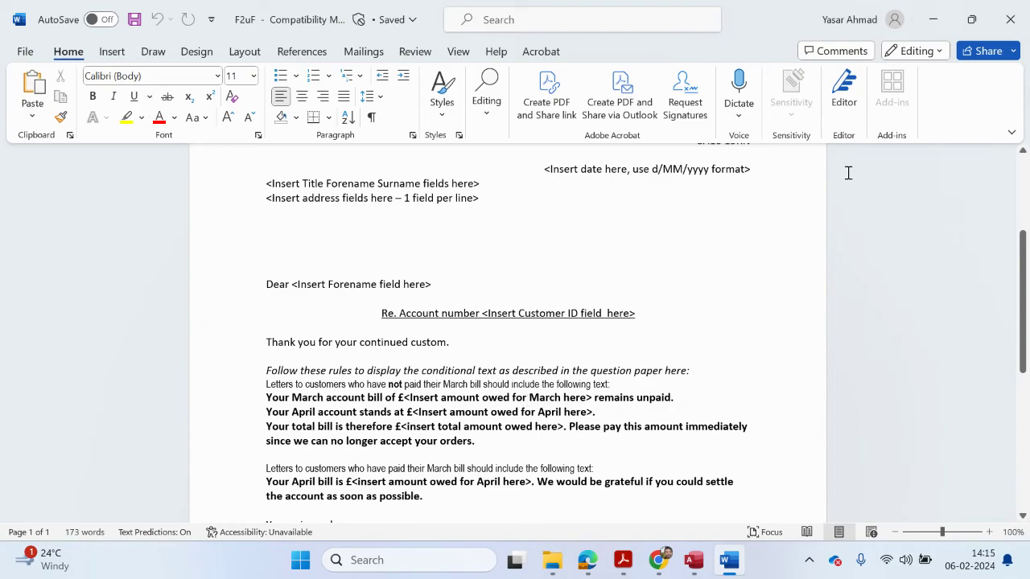
click(934, 20)
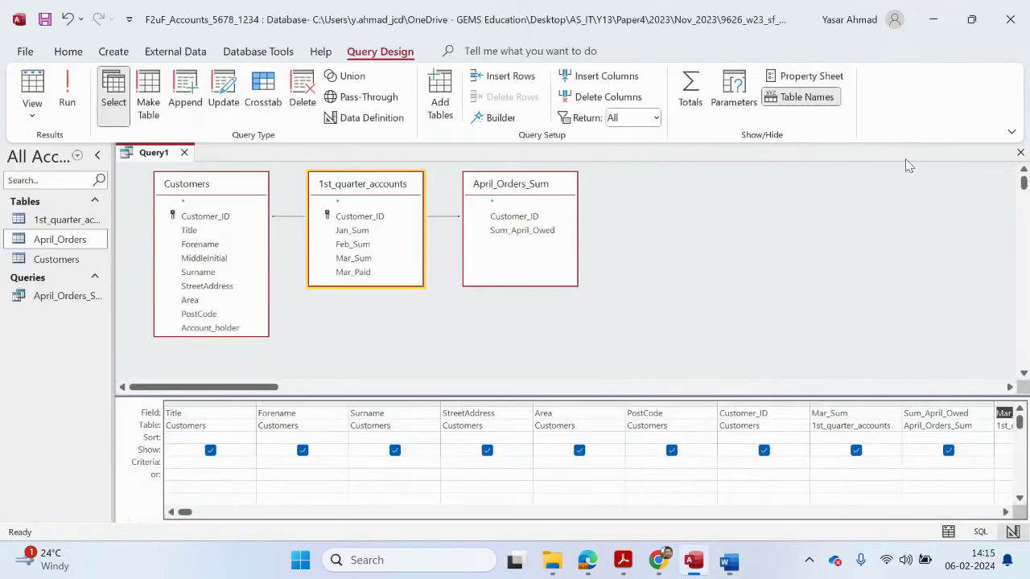
- Display the query's datasheet, inspect the Mar_Paid and amount columns, and widen Sum_April_Owed to fit its heading
click(1006, 512)
click(1006, 512)
click(32, 93)
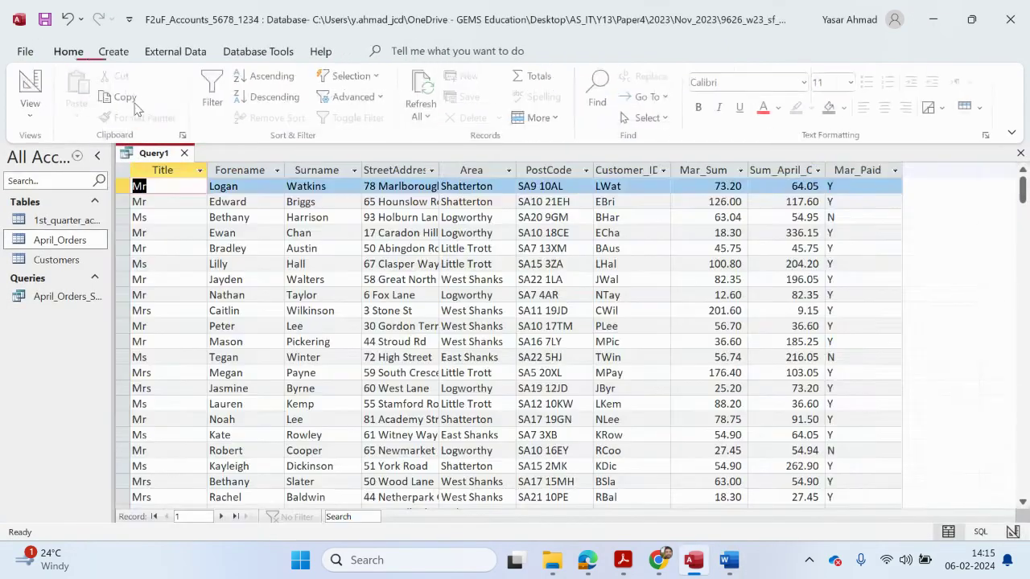
click(839, 170)
click(843, 212)
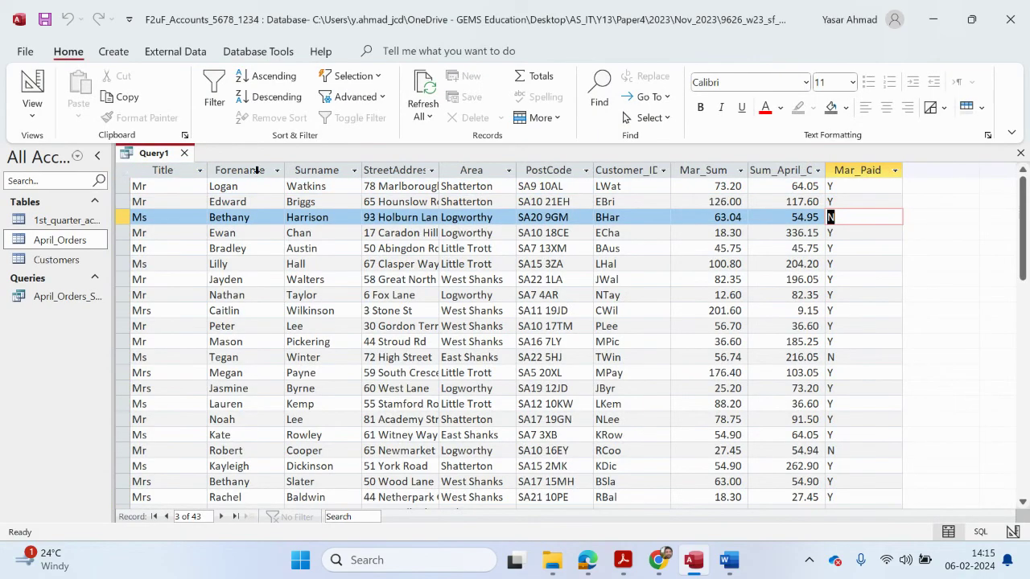
click(694, 170)
click(749, 171)
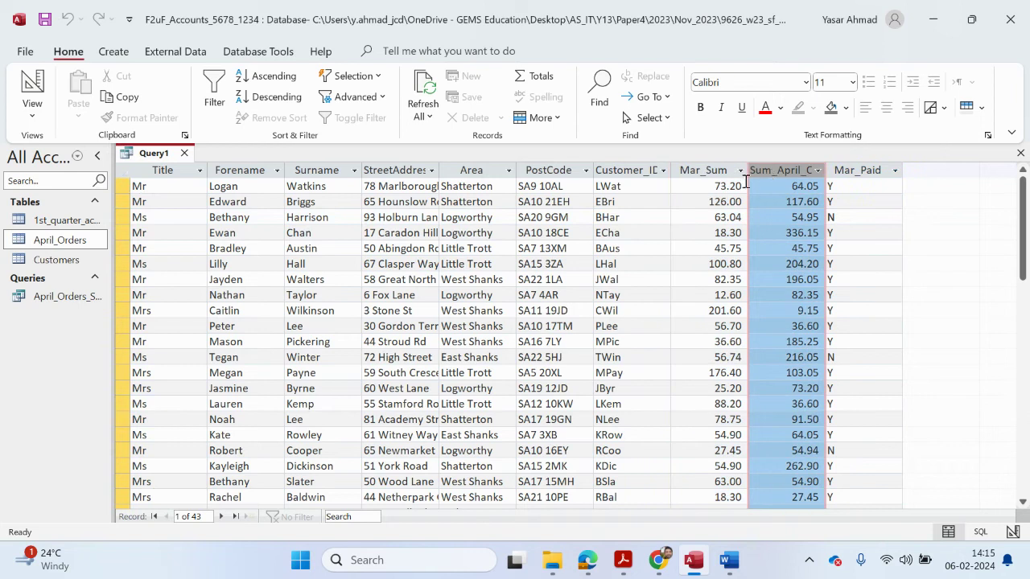
double_click(826, 170)
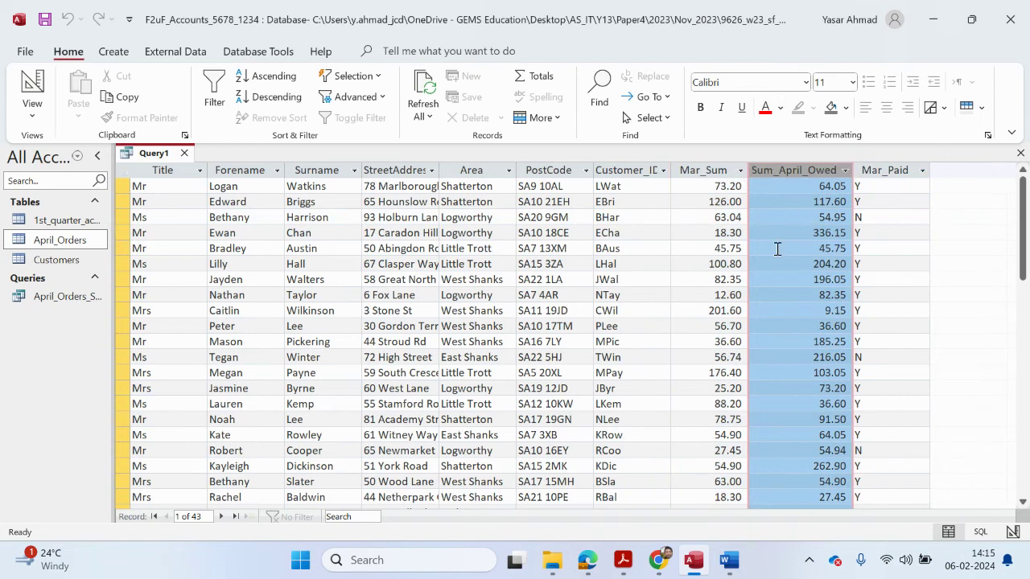
- Check the total bill wording in the question paper PDF, return to Access, and open the Expression Builder for the empty column after Mar_Paid
click(622, 560)
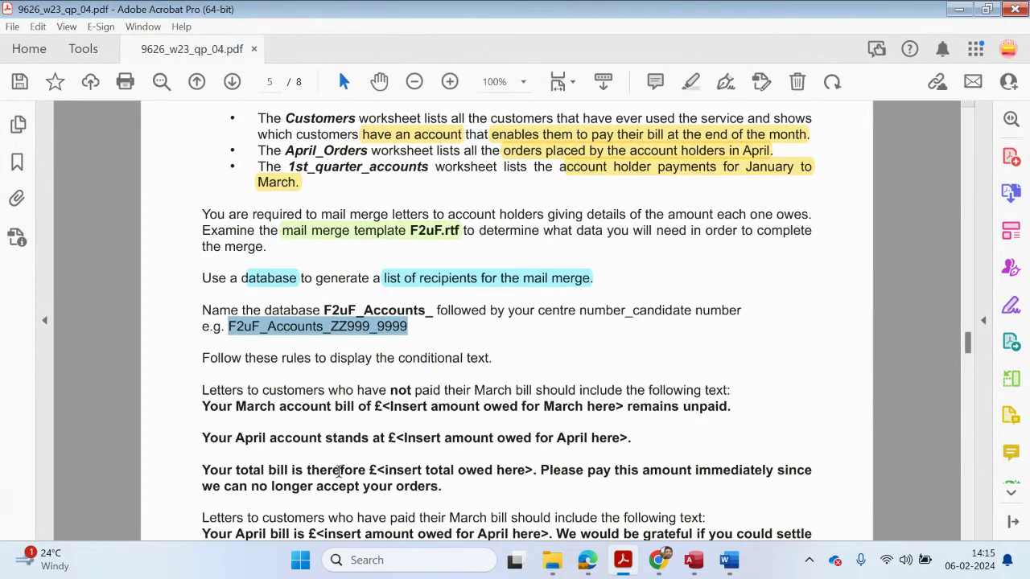
scroll(271, 447, down, 1)
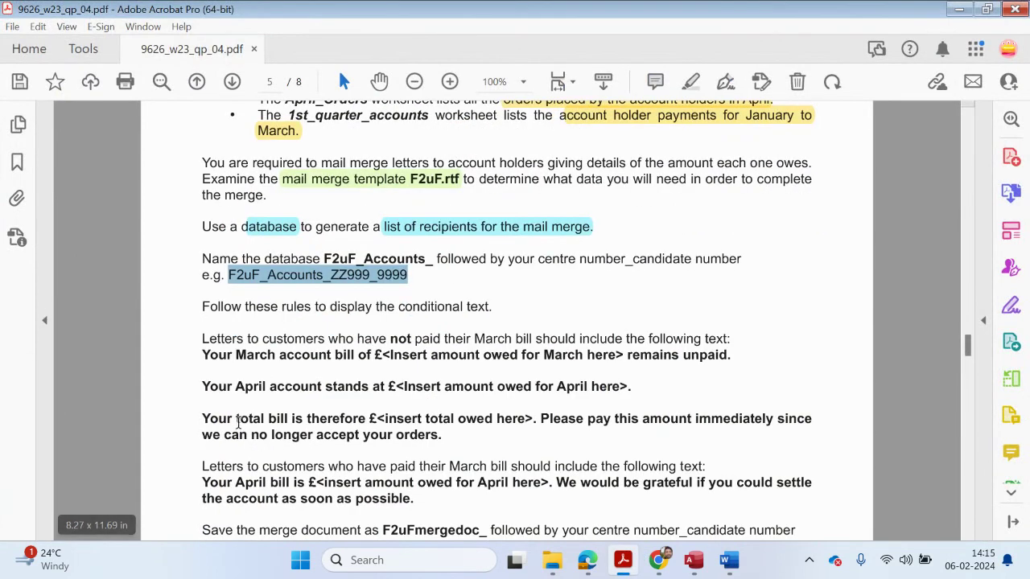
drag(234, 420, 303, 421)
click(958, 9)
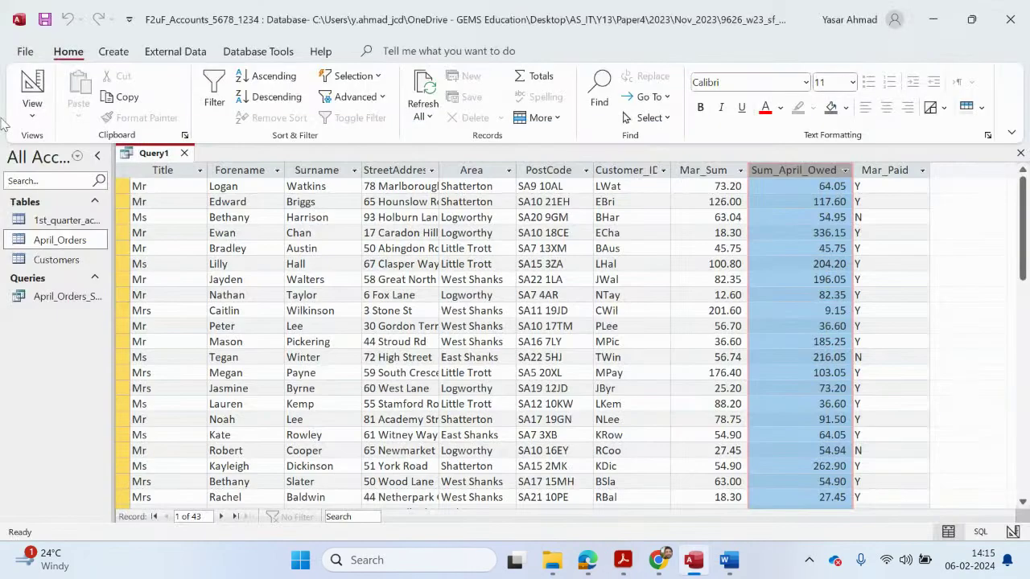
click(31, 117)
click(71, 213)
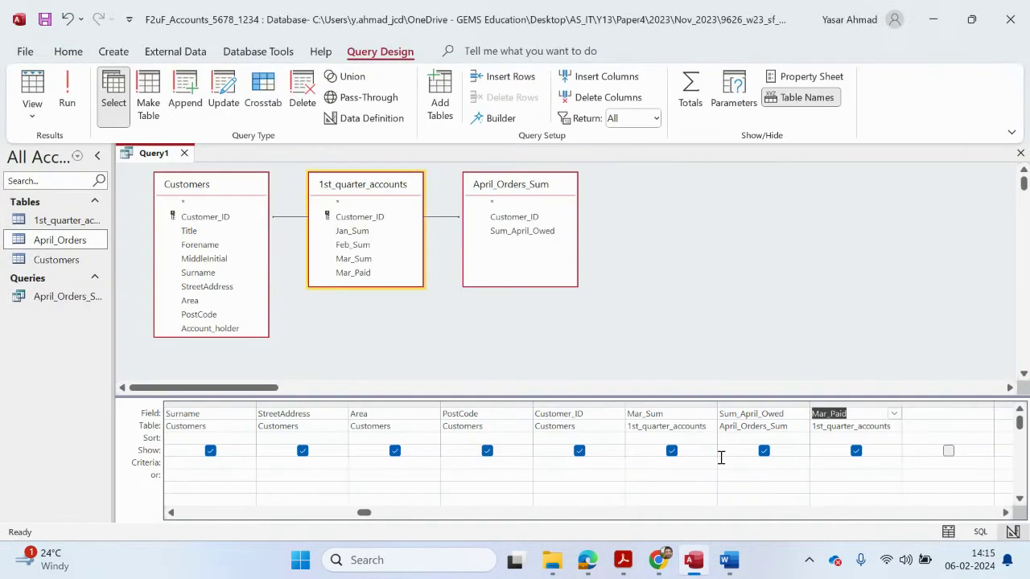
click(936, 415)
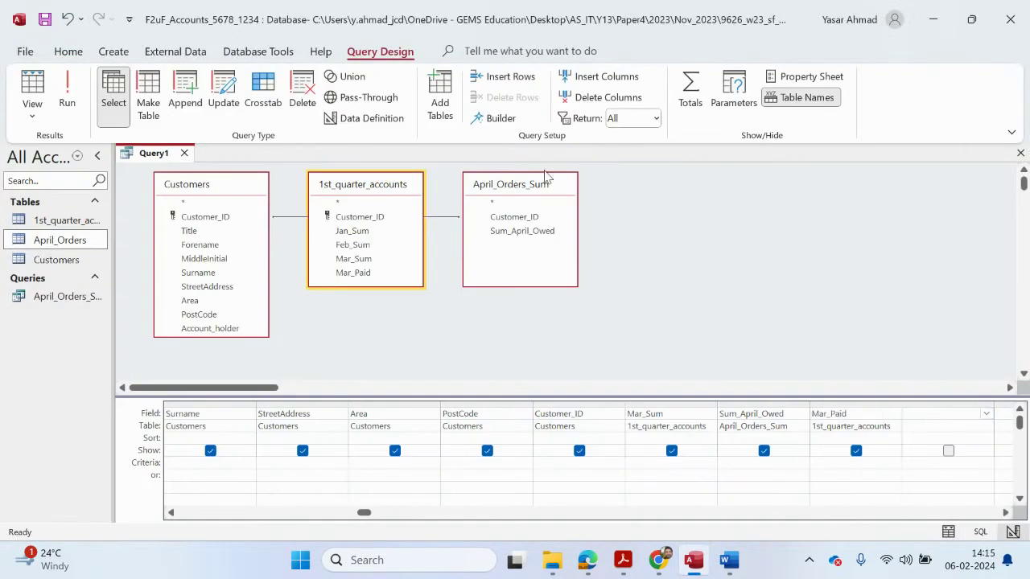
click(495, 119)
- Add the calculated field Total_Bill:IIF(Mar_Paid="N",Mar_Sum+Sum_April_Owed,Sum_April_Owed) to the query
text(Total_Bill:IIF()
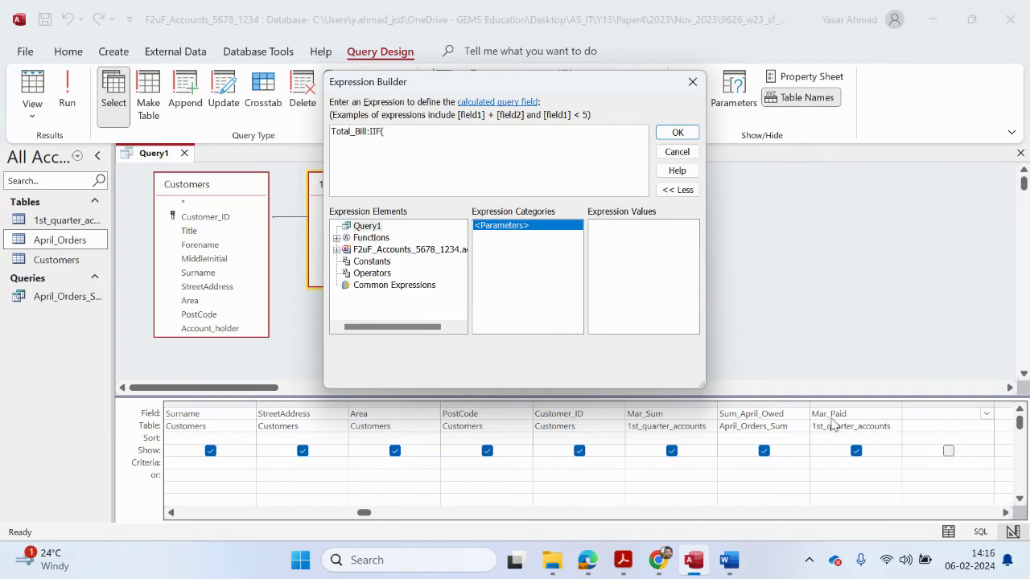
text(Mar_Paid="N",)
text(Mar_Sum+)
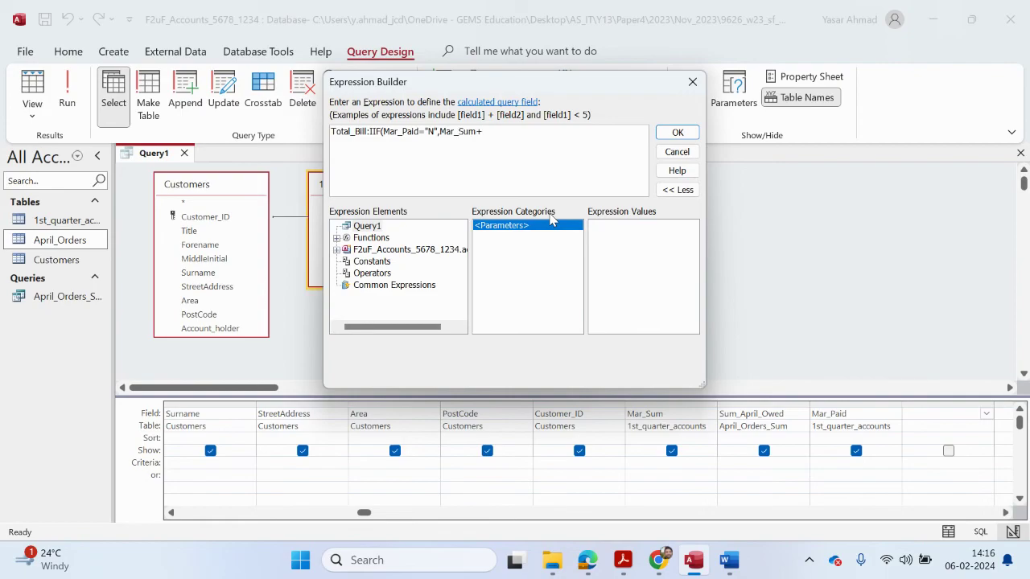
text(Sum)
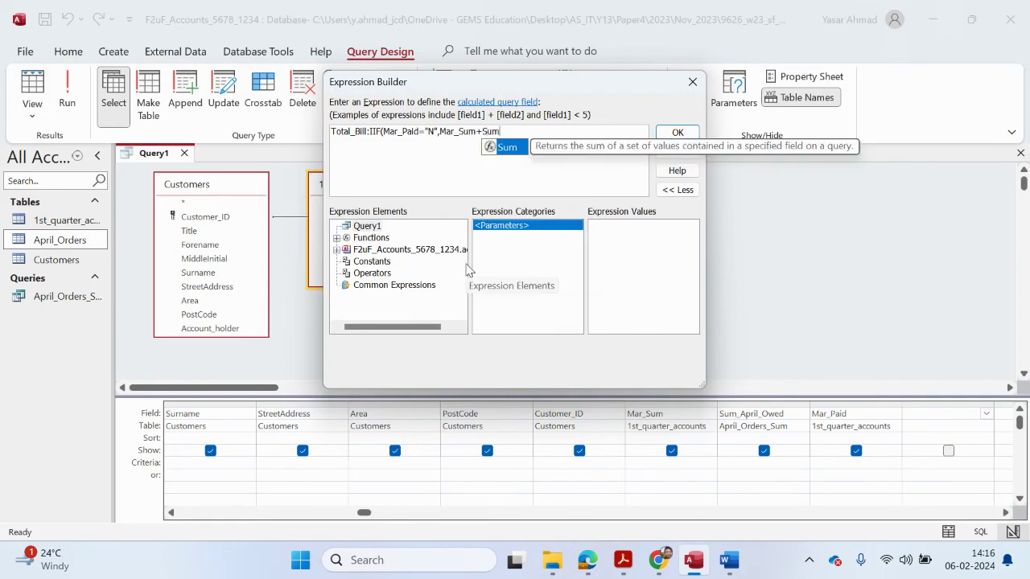
text(_April_Owed)
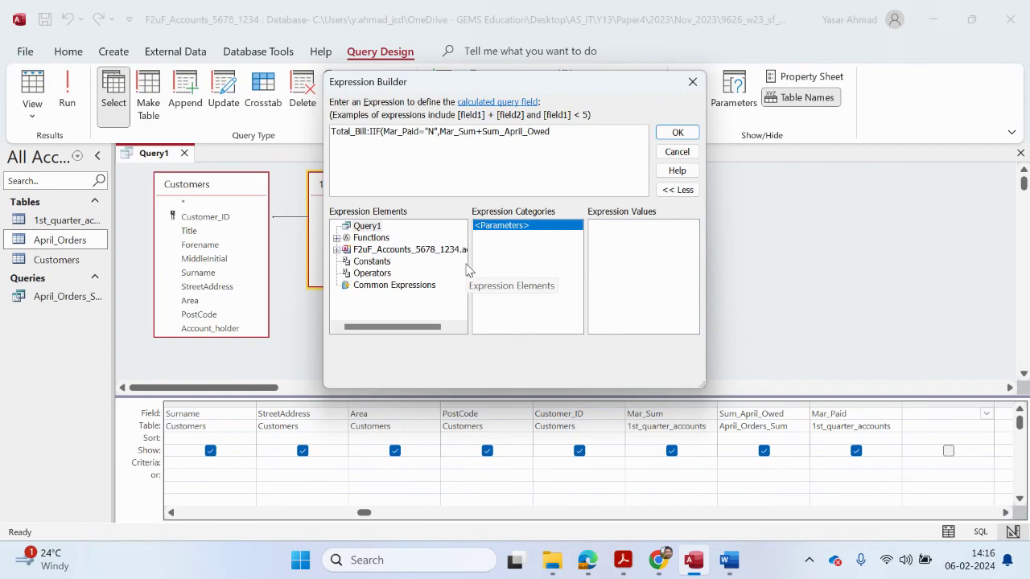
drag(552, 130, 484, 134)
key(ctrl+c)
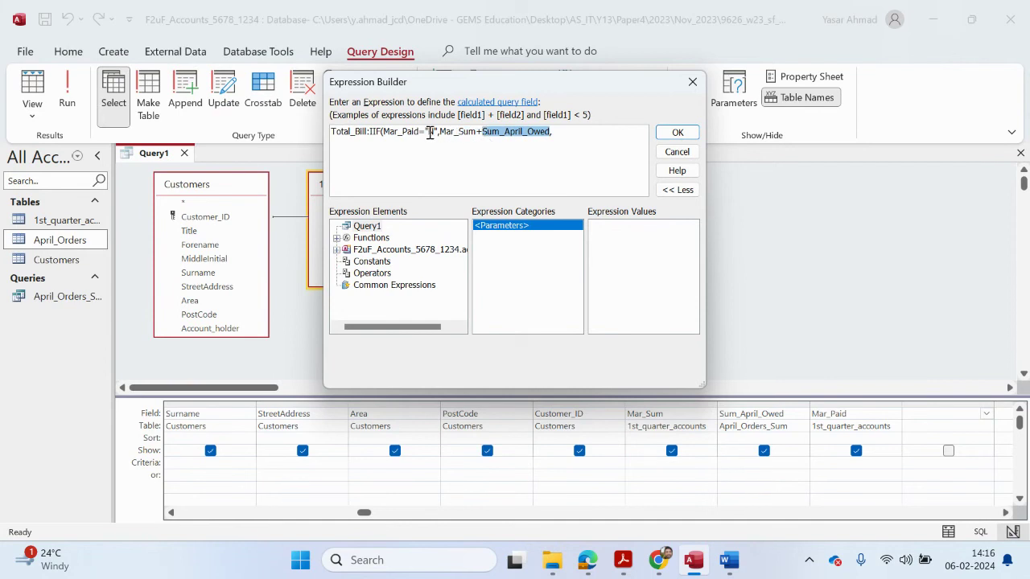
click(562, 133)
key(ctrl+v)
text())
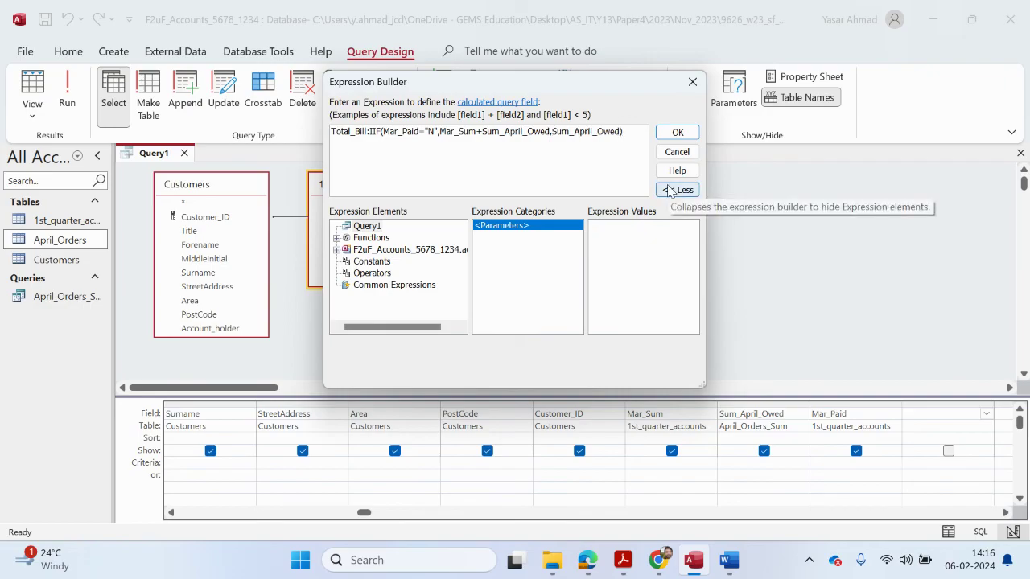
click(675, 134)
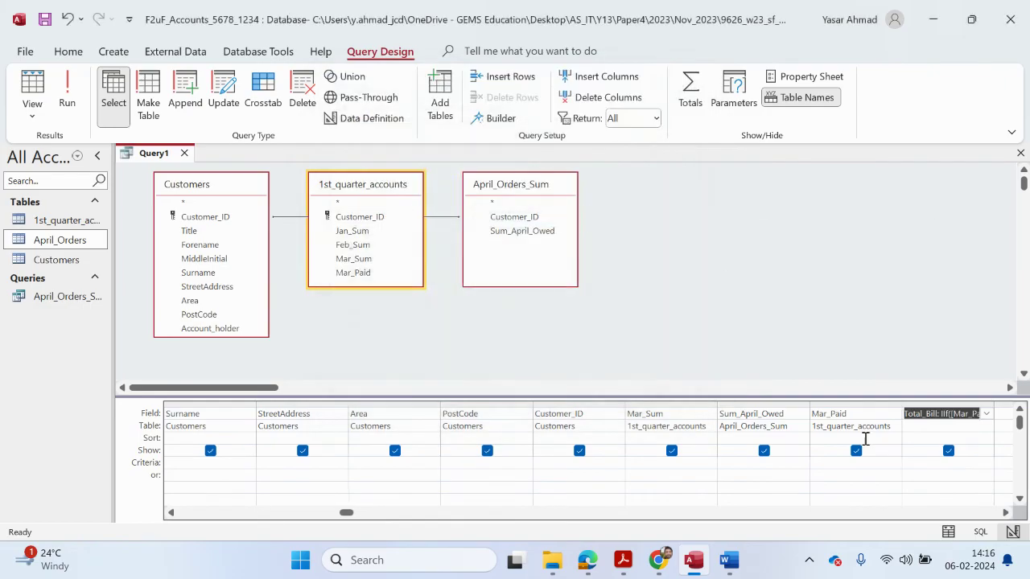
- Widen the Total_Bill column in the query grid to show its full expression and run the query
scroll(1005, 516, right, 4)
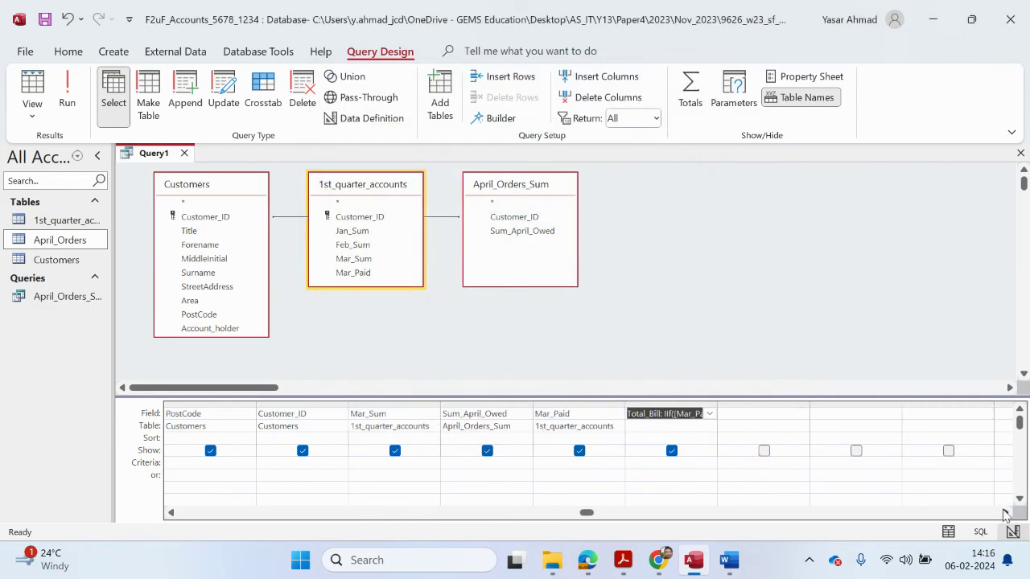
drag(716, 411, 954, 406)
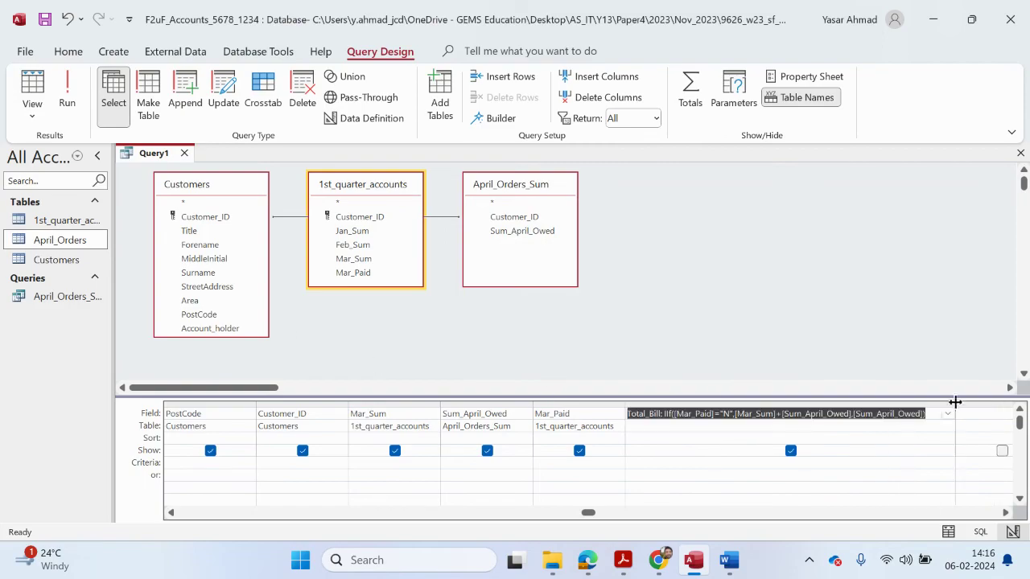
click(77, 105)
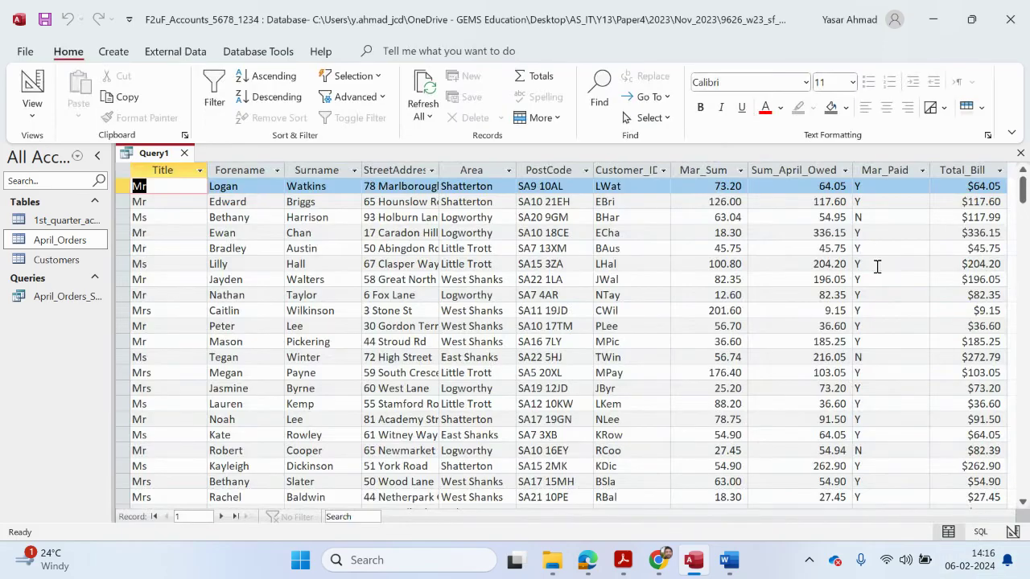
- Compare Total_Bill with Mar_Sum and Sum_April_Owed in the first three records, for both paid and unpaid March bills
click(858, 217)
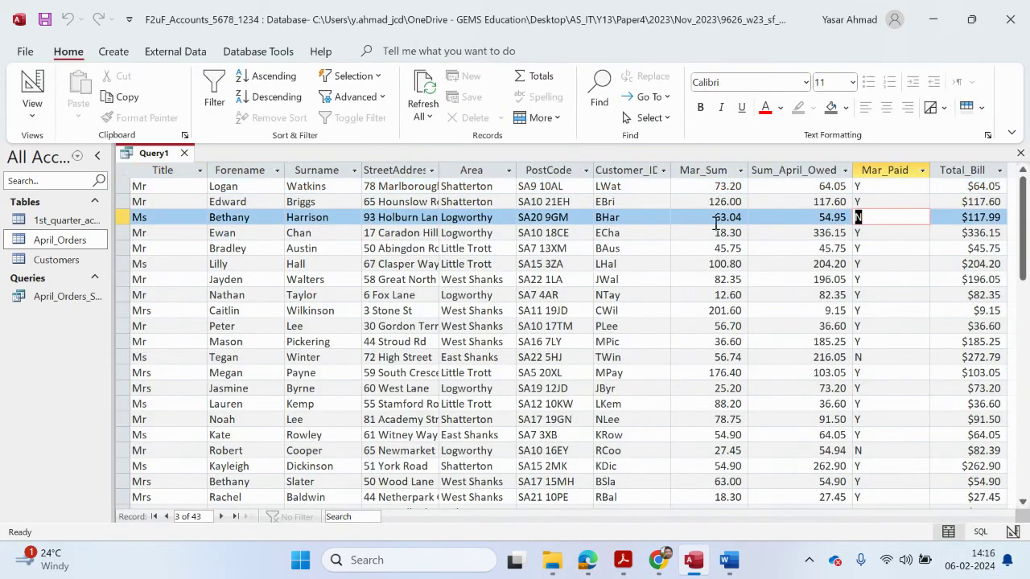
click(823, 201)
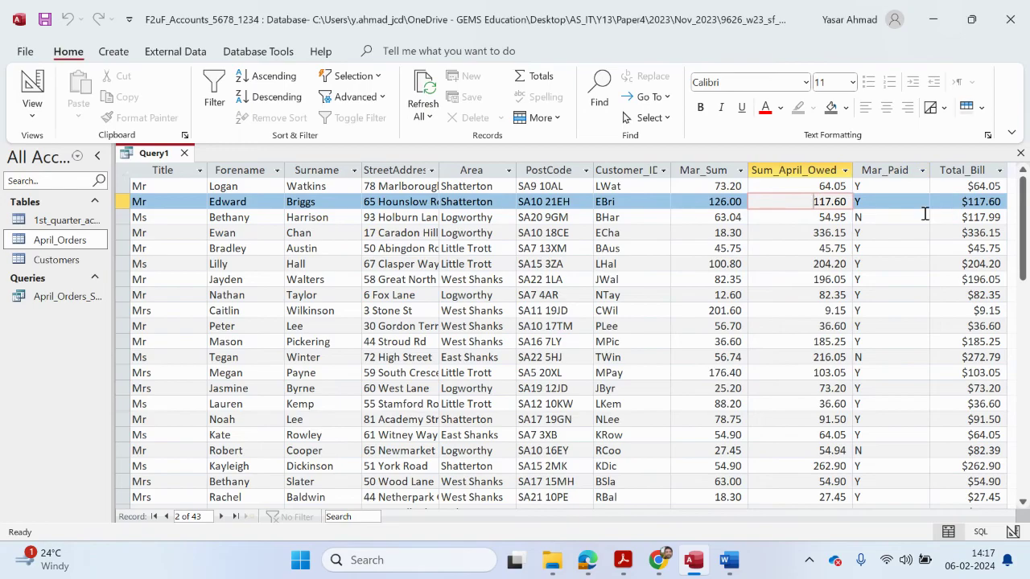
double_click(719, 217)
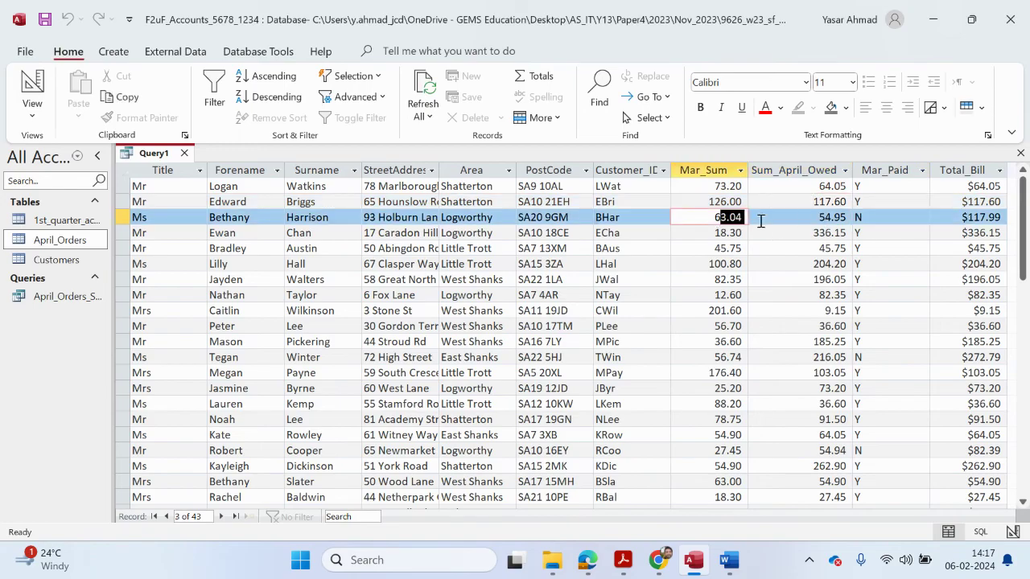
click(836, 217)
click(978, 217)
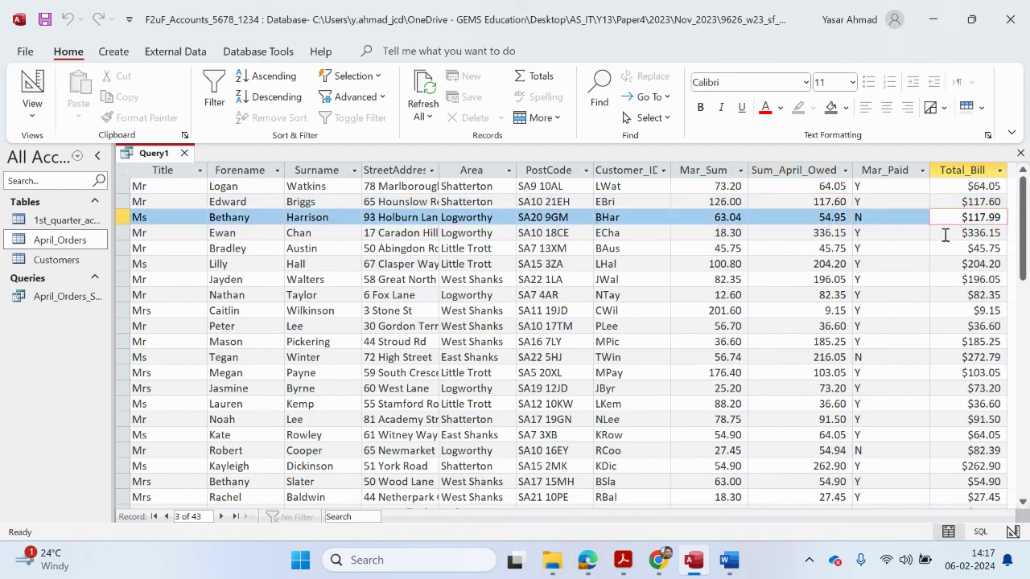
click(872, 185)
click(844, 186)
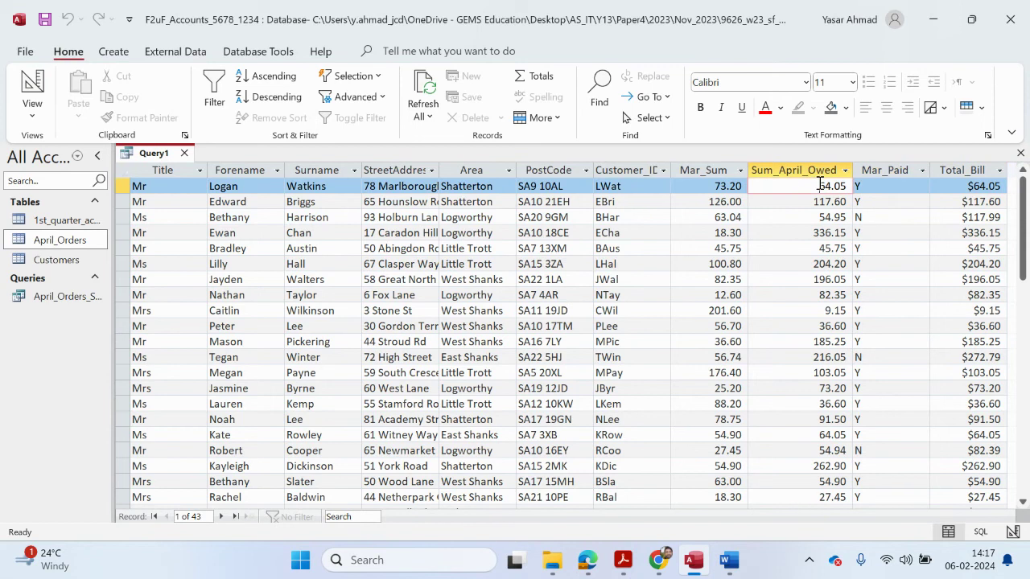
click(987, 190)
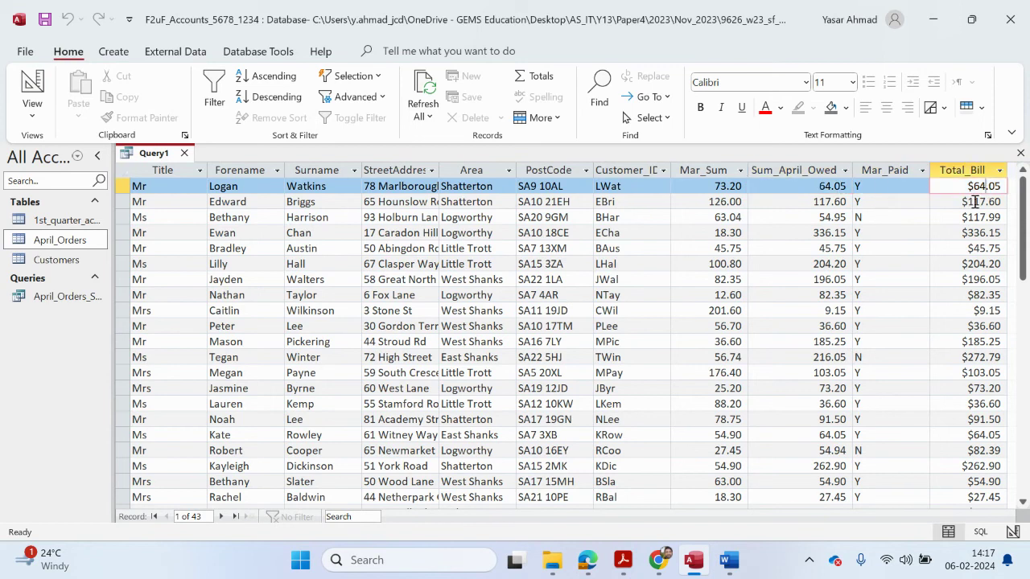
- Save the query as Merge, then close the database and exit Access
click(46, 19)
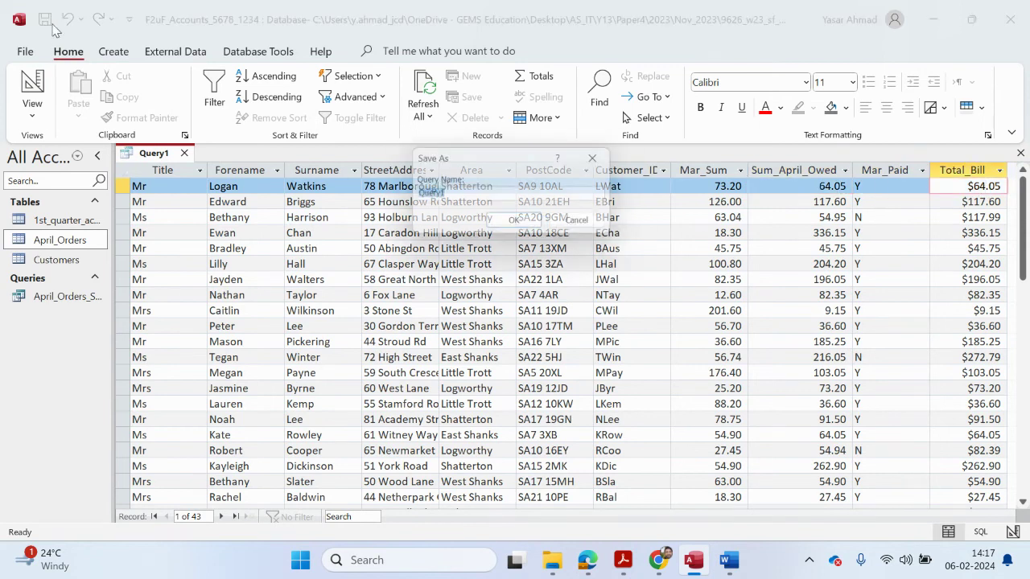
text(Merge)
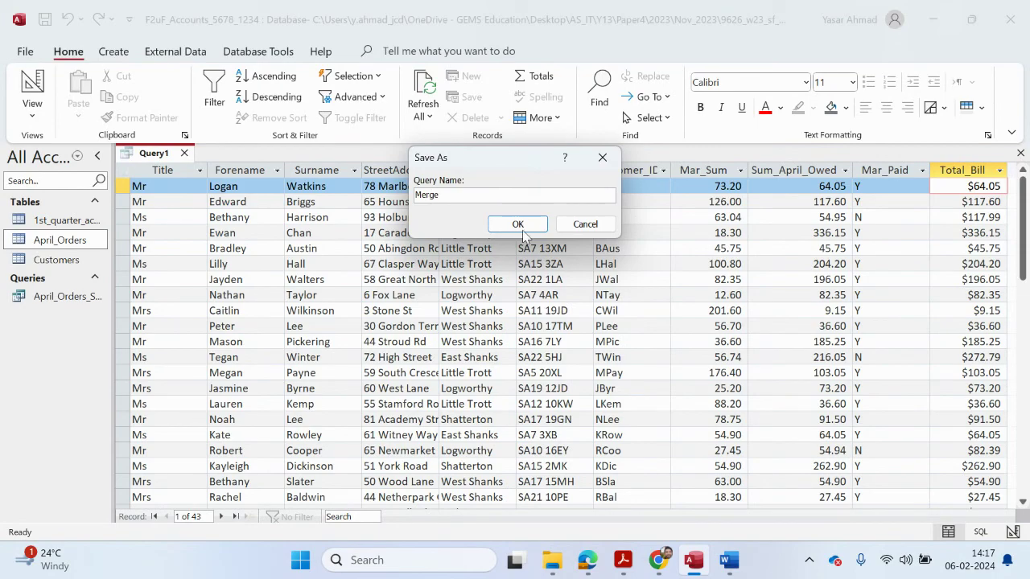
click(519, 226)
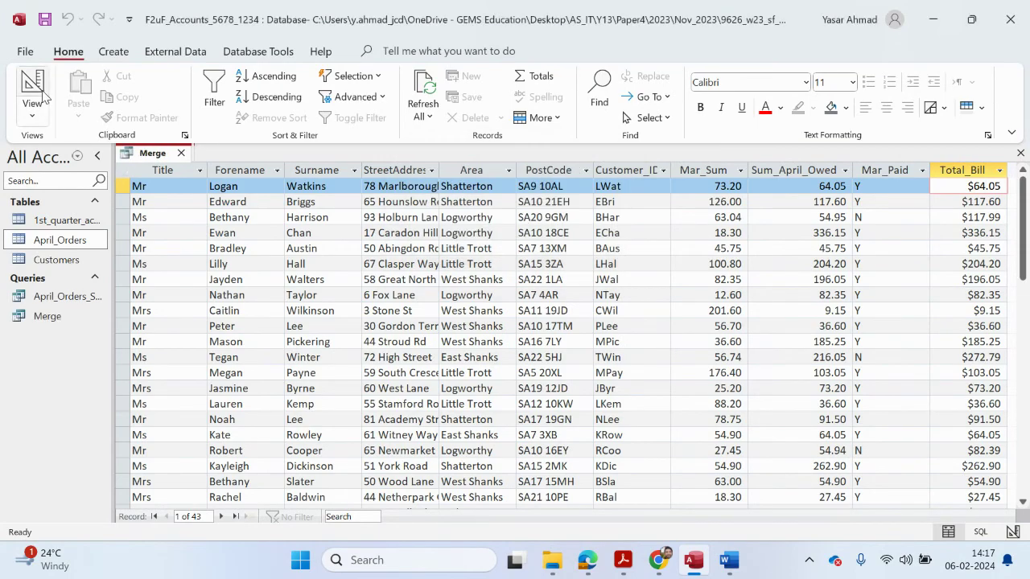
click(25, 51)
click(74, 235)
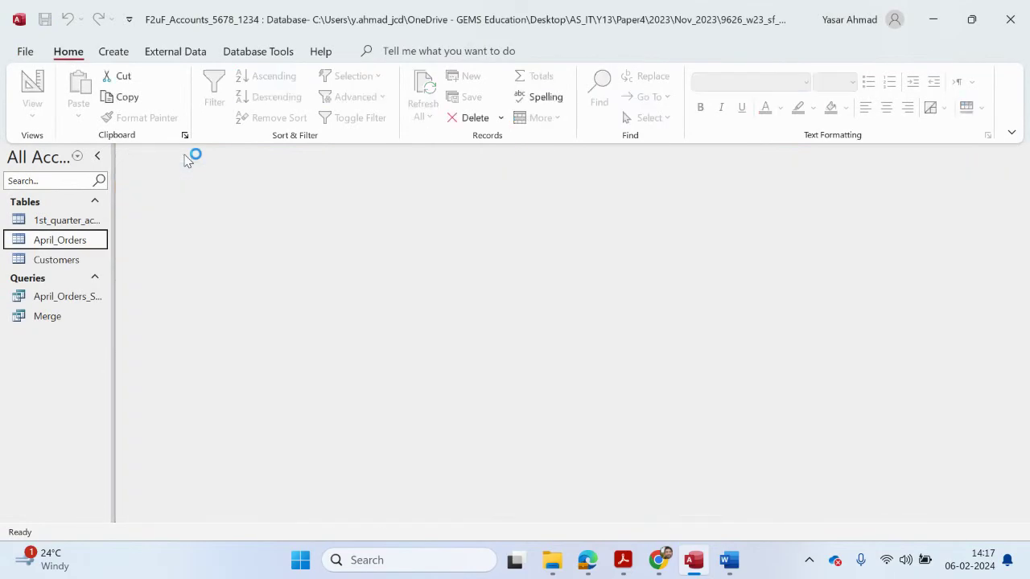
click(1009, 20)
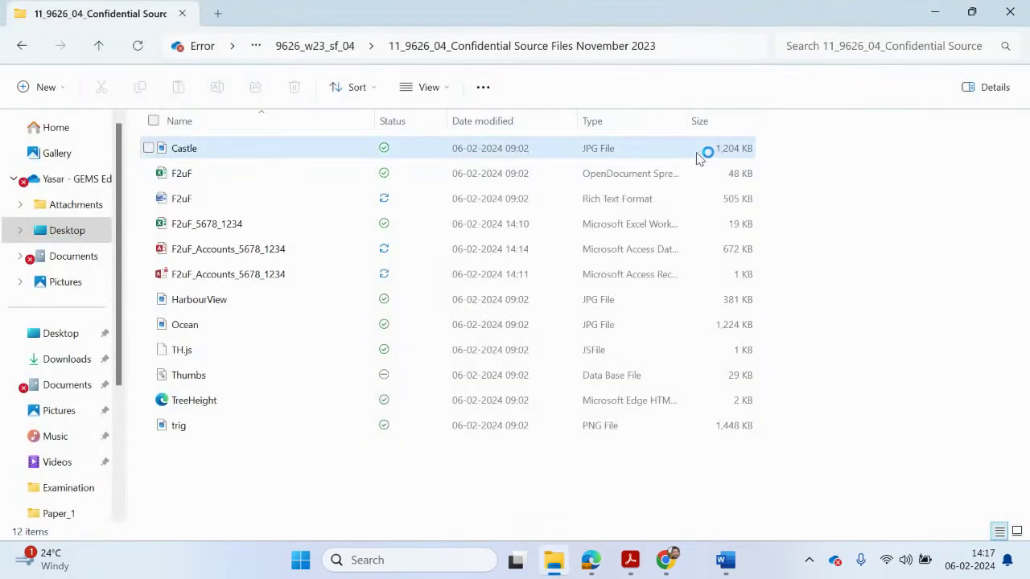
- Review the database naming and recipient list instructions in the question paper PDF
click(638, 564)
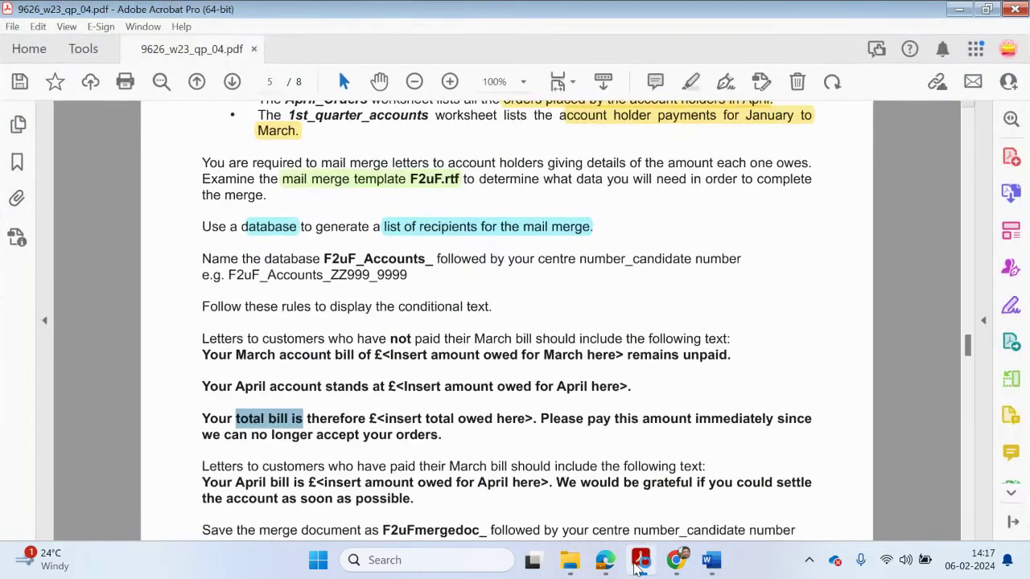
drag(202, 259, 412, 278)
scroll(419, 312, up, 1)
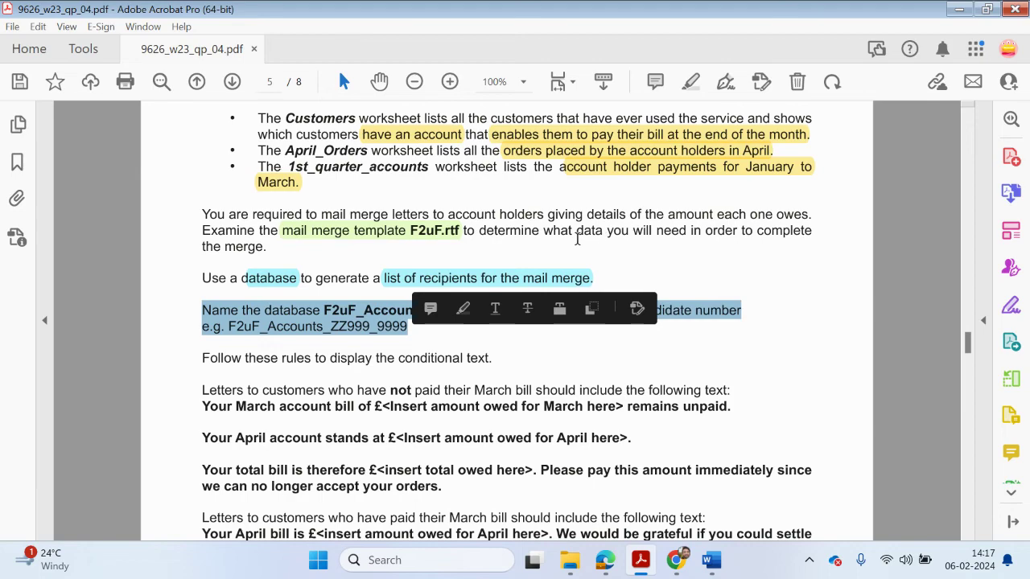
scroll(570, 239, up, 1)
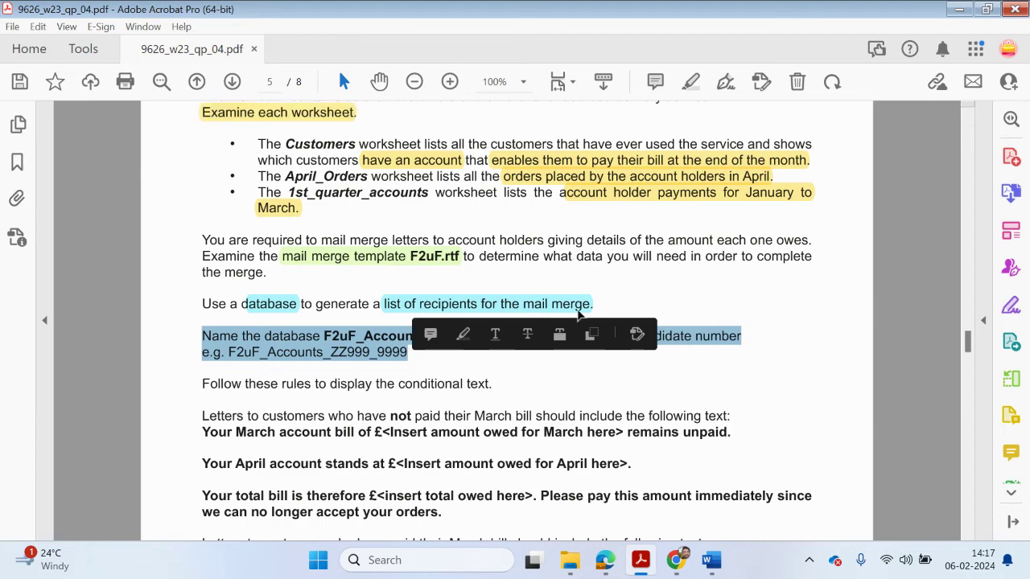
- Switch to the F2uF letter in Word, start a step-by-step mail merge on the current document and browse for an existing recipient list
click(712, 560)
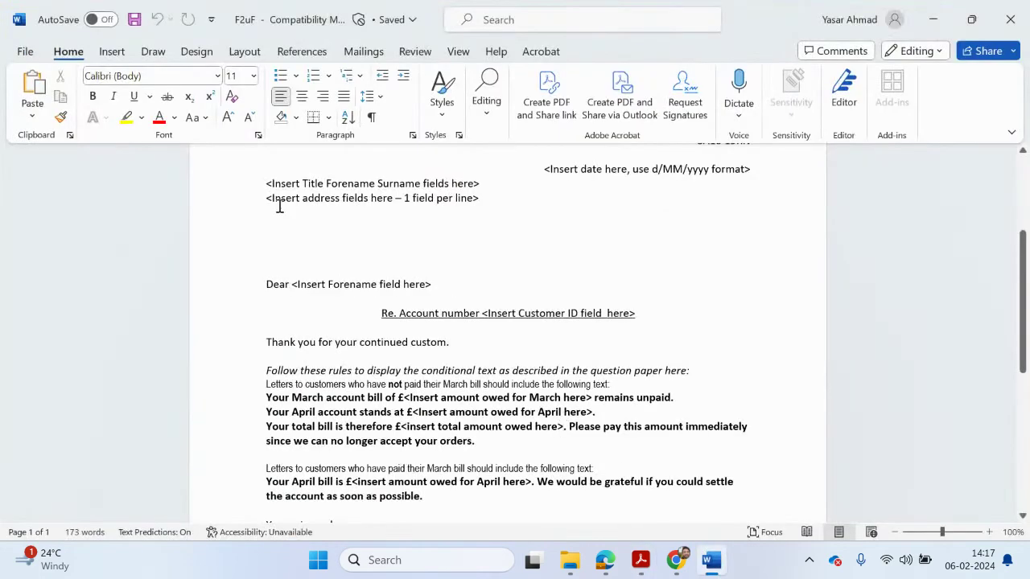
click(364, 51)
click(131, 109)
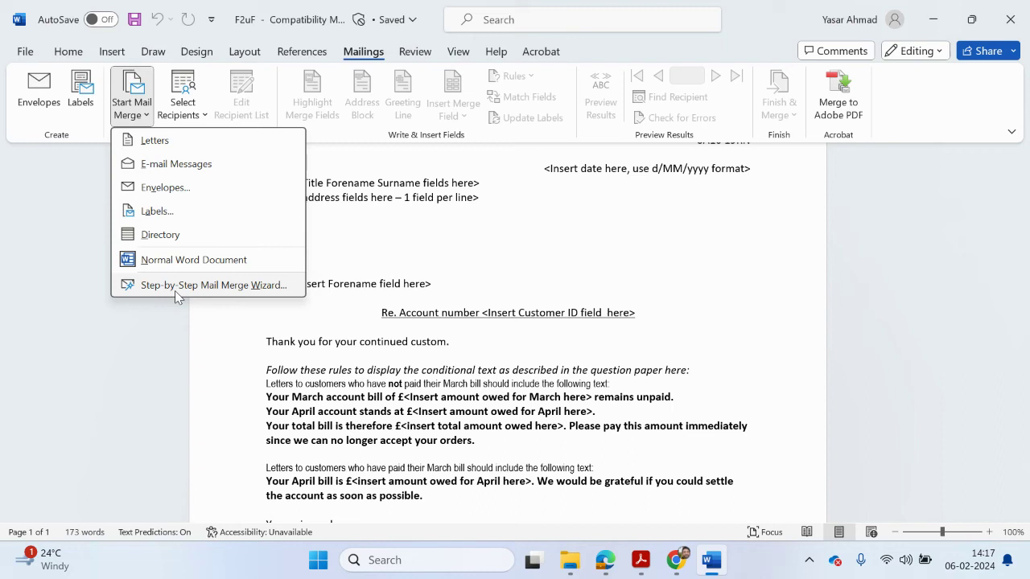
click(175, 287)
click(935, 484)
click(937, 485)
click(927, 319)
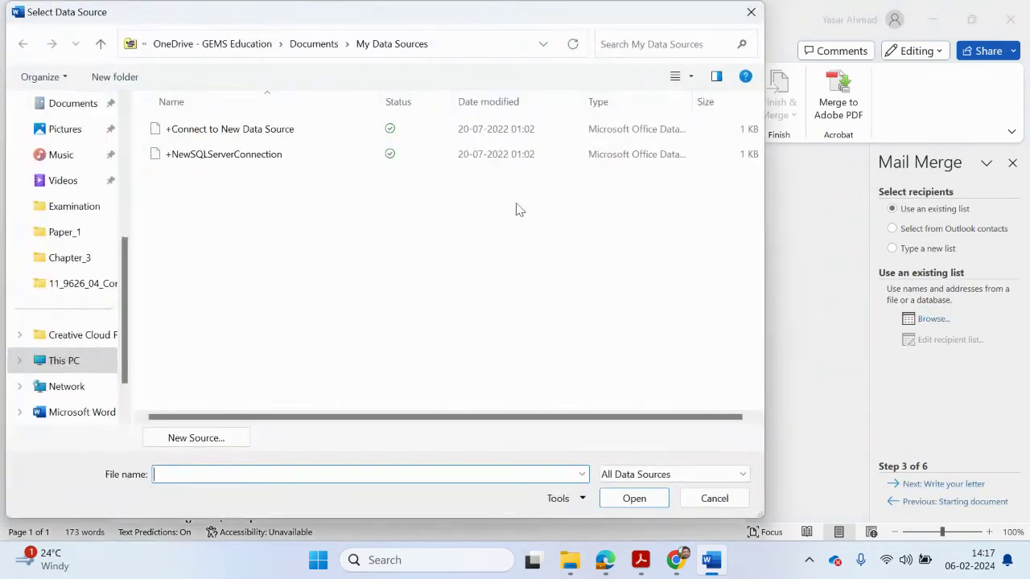
- Open the F2uF_Accounts database from Desktop > AS_IT > Y13 > Paper4 > 2023 > Nov_2023 > 9626_w23_sf_04, inside the confidential source files folder
scroll(60, 326, up, 3)
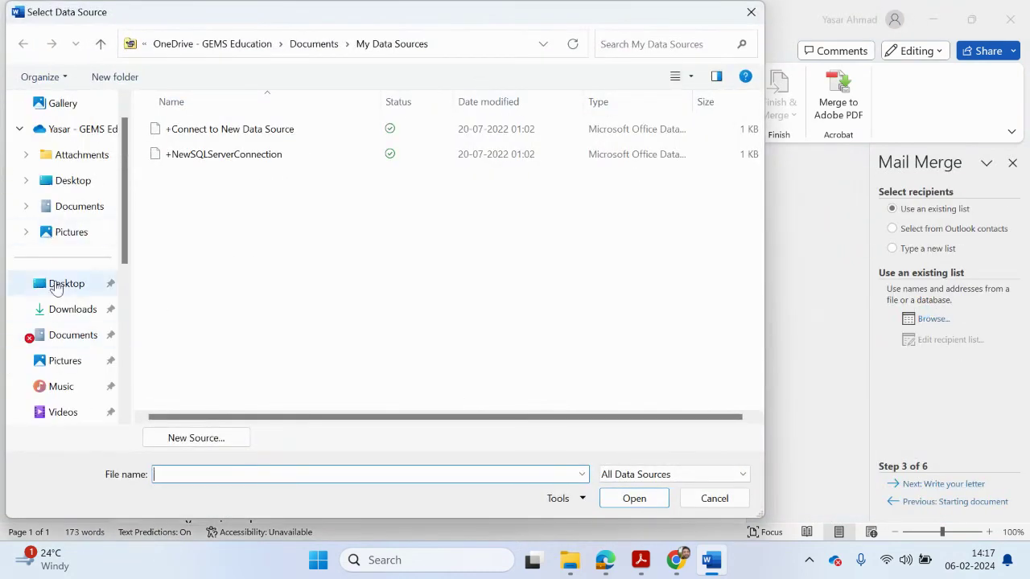
click(61, 286)
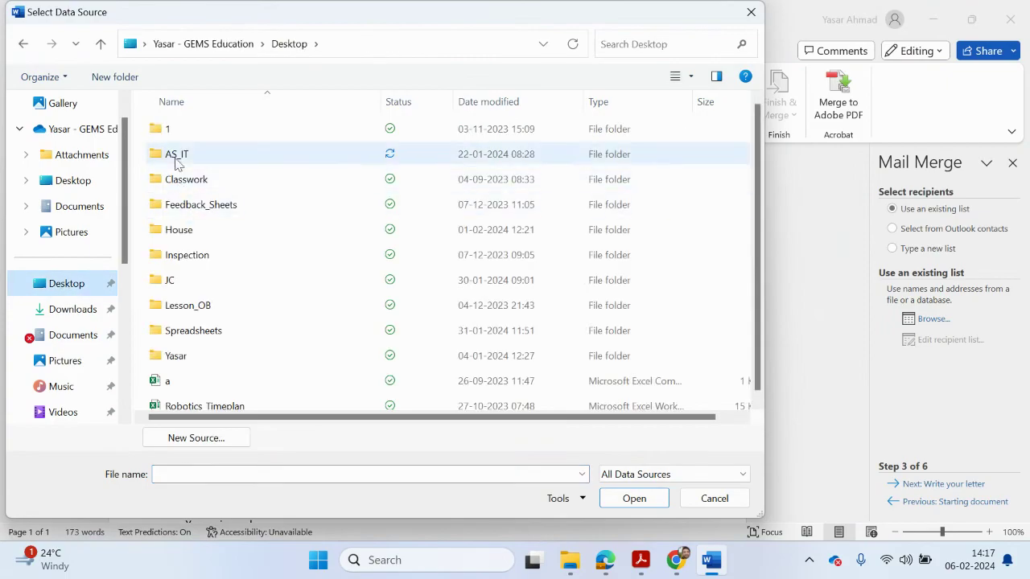
double_click(178, 161)
double_click(185, 208)
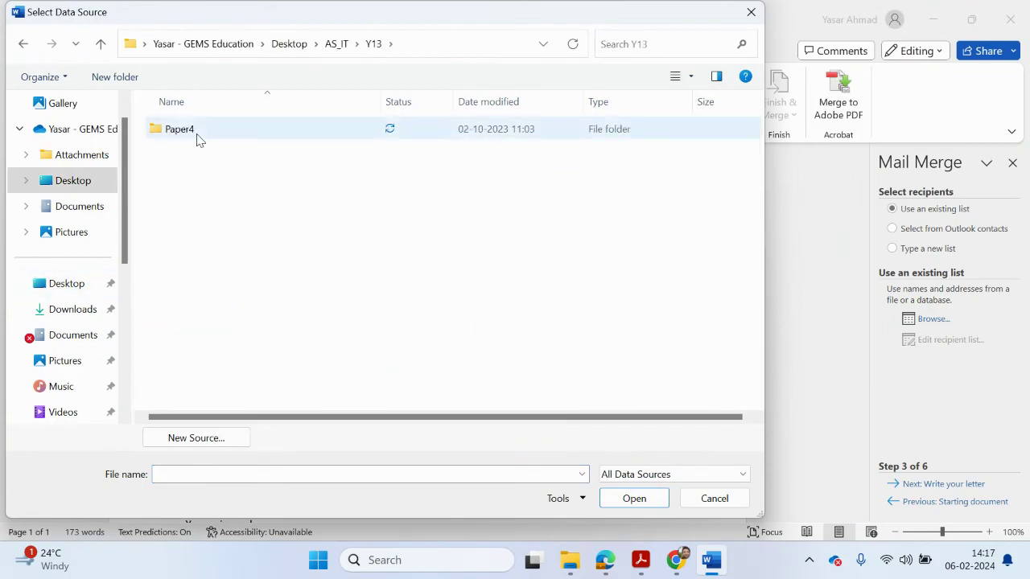
double_click(197, 136)
double_click(193, 255)
click(208, 178)
double_click(209, 178)
double_click(223, 136)
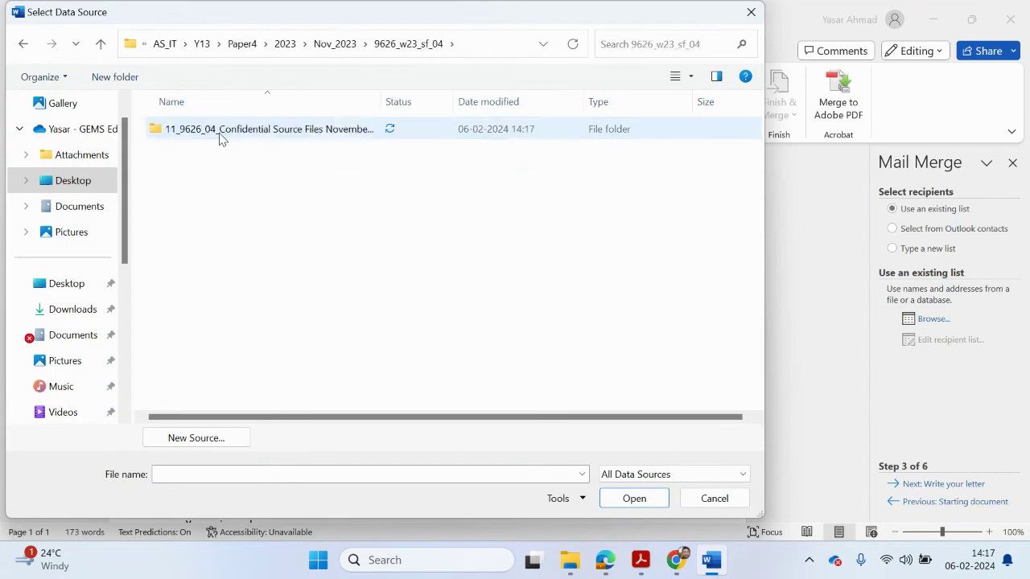
double_click(220, 137)
double_click(219, 179)
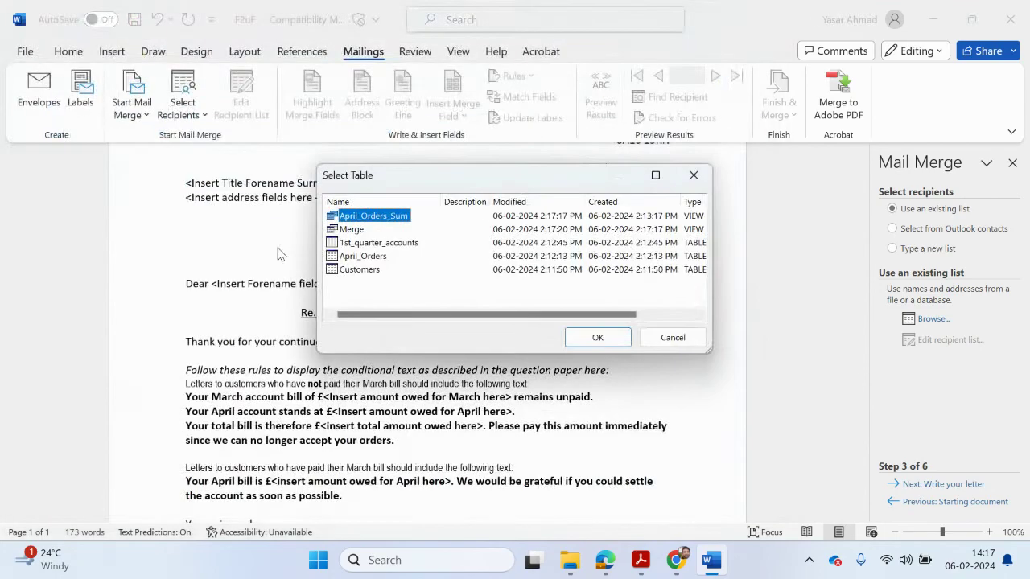
- Choose the Merge query as the recipient table, enlarge the recipients list to check all its columns, and accept it
click(343, 230)
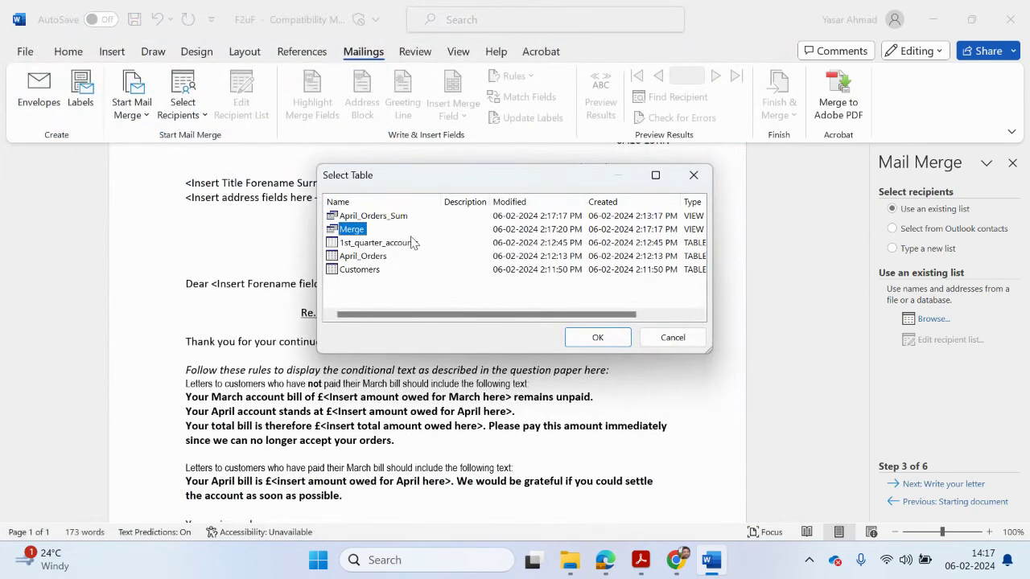
click(599, 339)
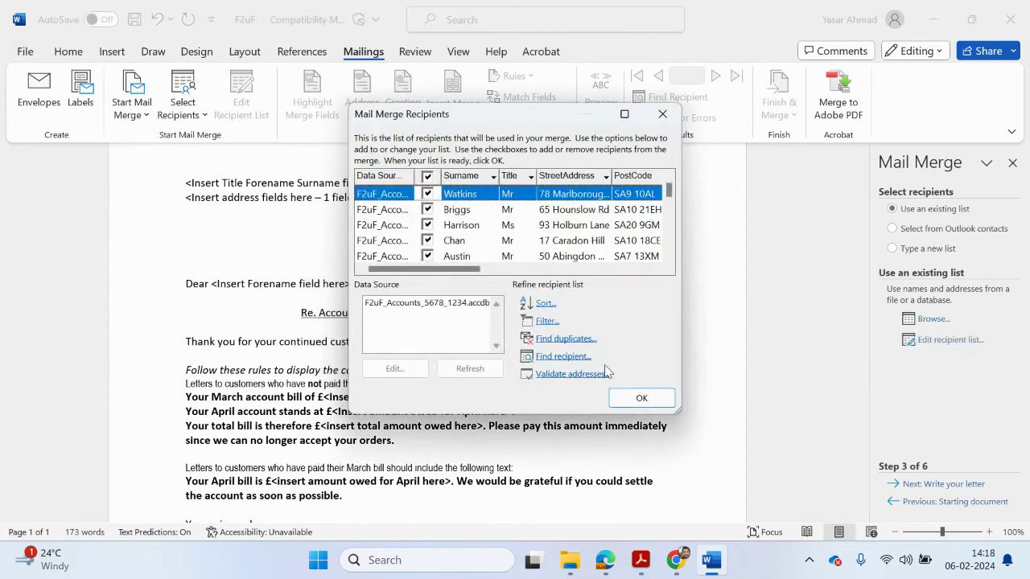
drag(680, 413, 1029, 527)
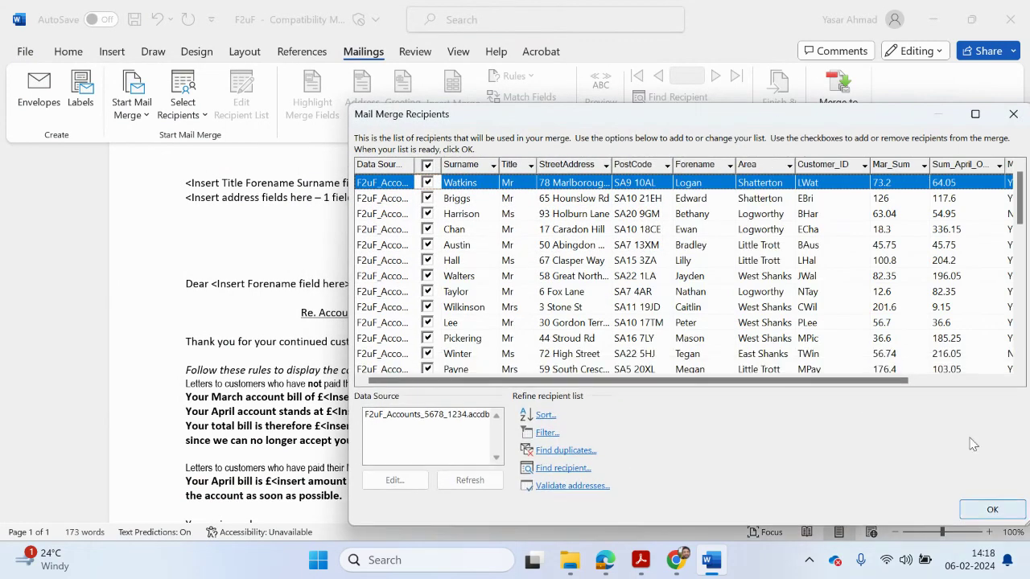
drag(696, 117, 389, 115)
drag(729, 276, 960, 276)
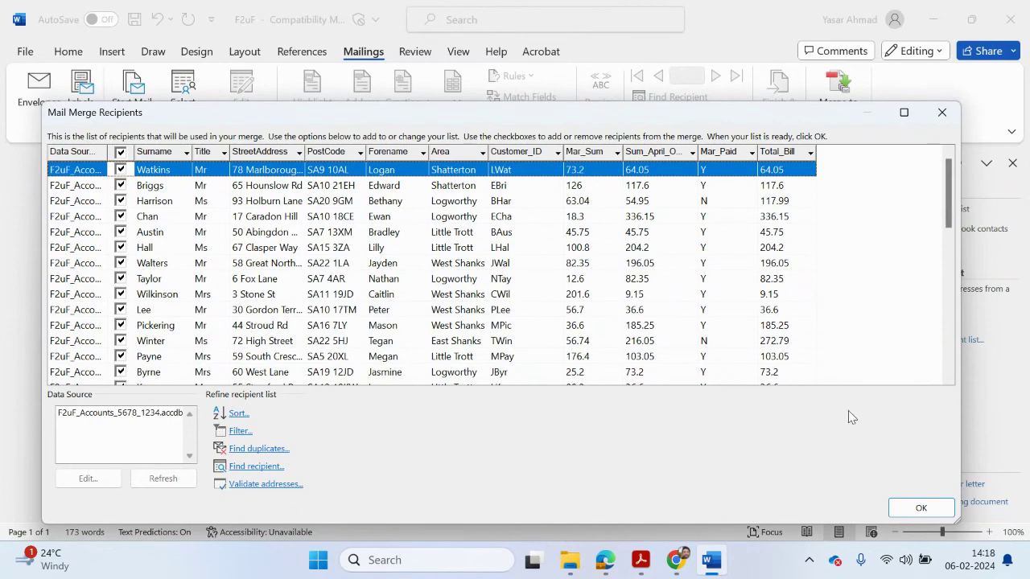
click(921, 508)
- Replace the date placeholder below the company address with an automatic Date field in d/MM/yyyy format
scroll(197, 390, up, 2)
scroll(197, 391, up, 3)
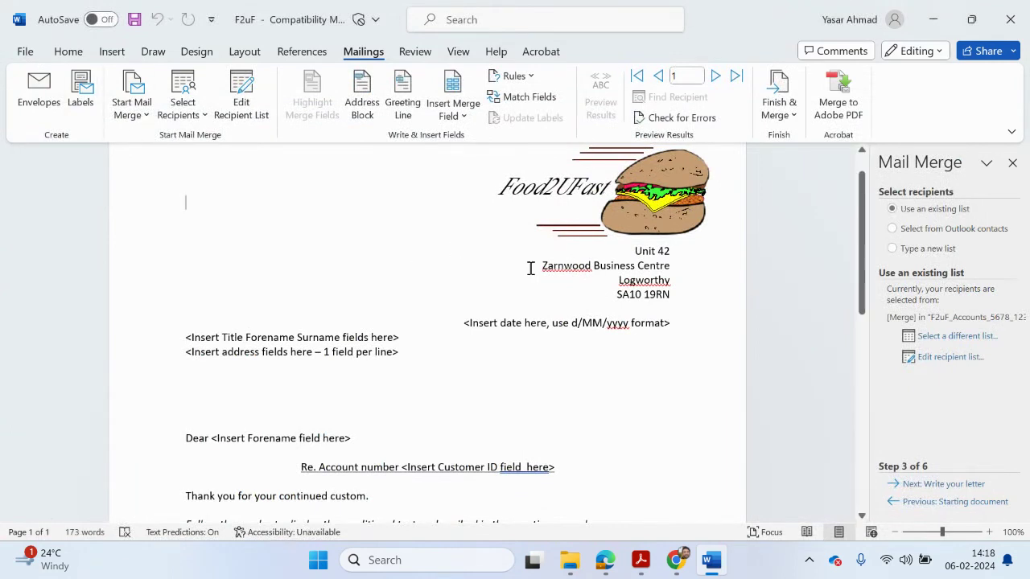
drag(638, 323, 470, 324)
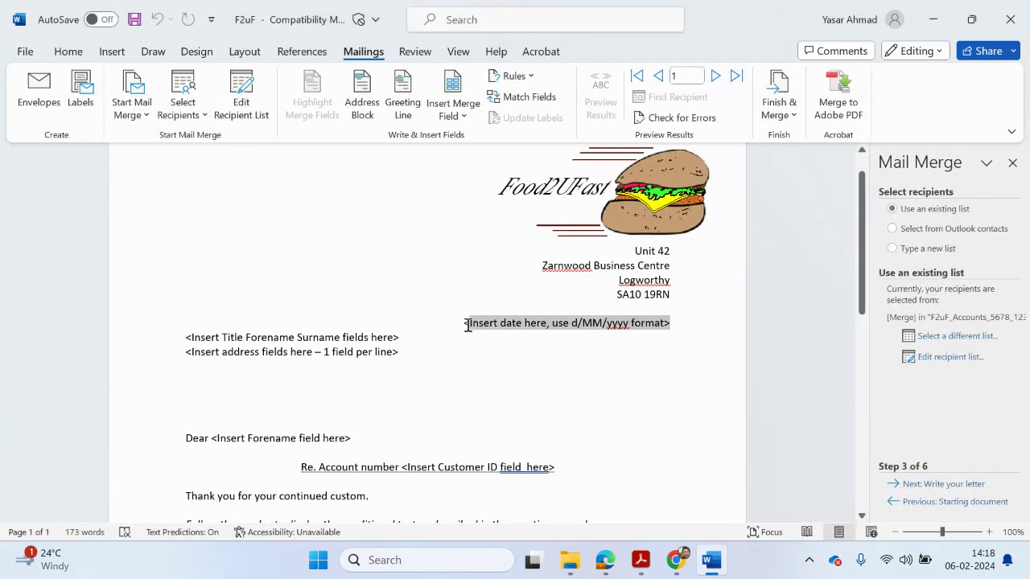
click(623, 327)
drag(623, 324, 573, 324)
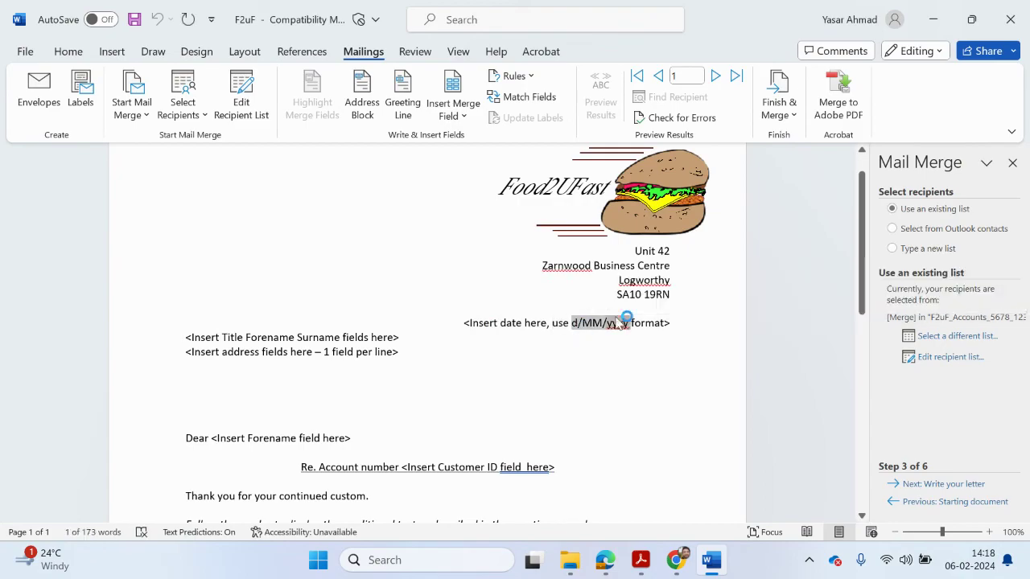
drag(675, 320, 464, 323)
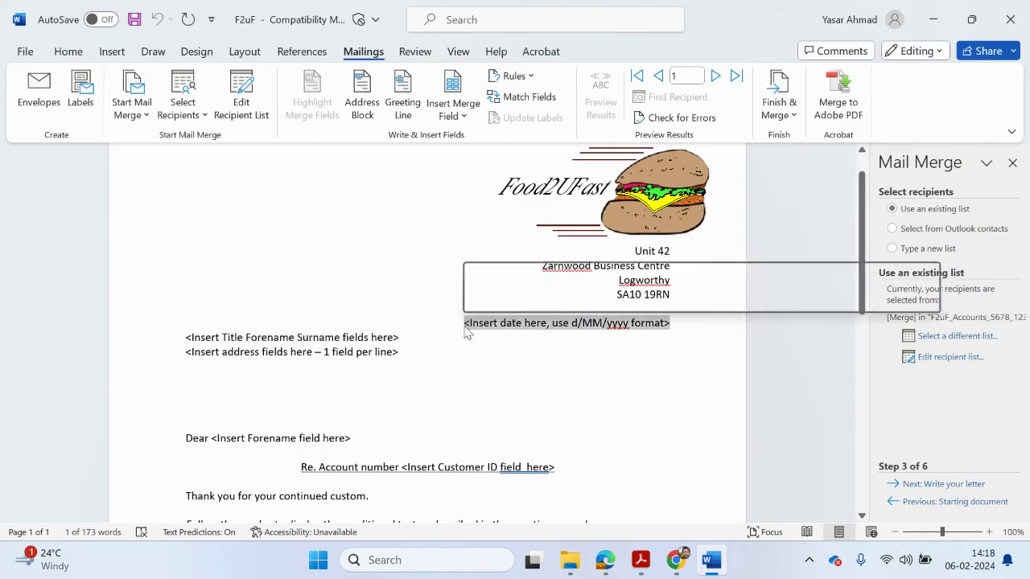
click(468, 21)
text(quic)
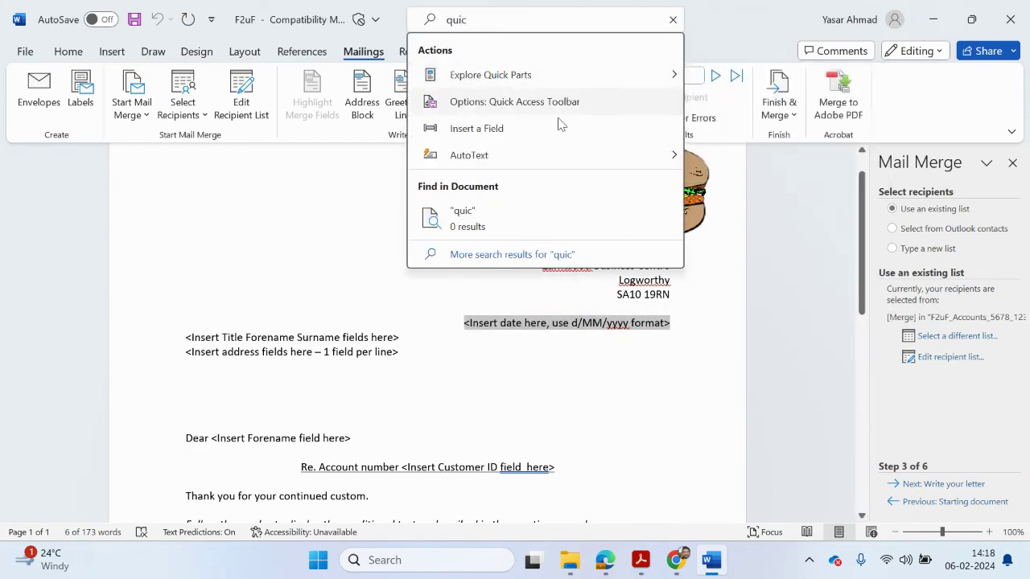
mouse_move(612, 72)
click(697, 121)
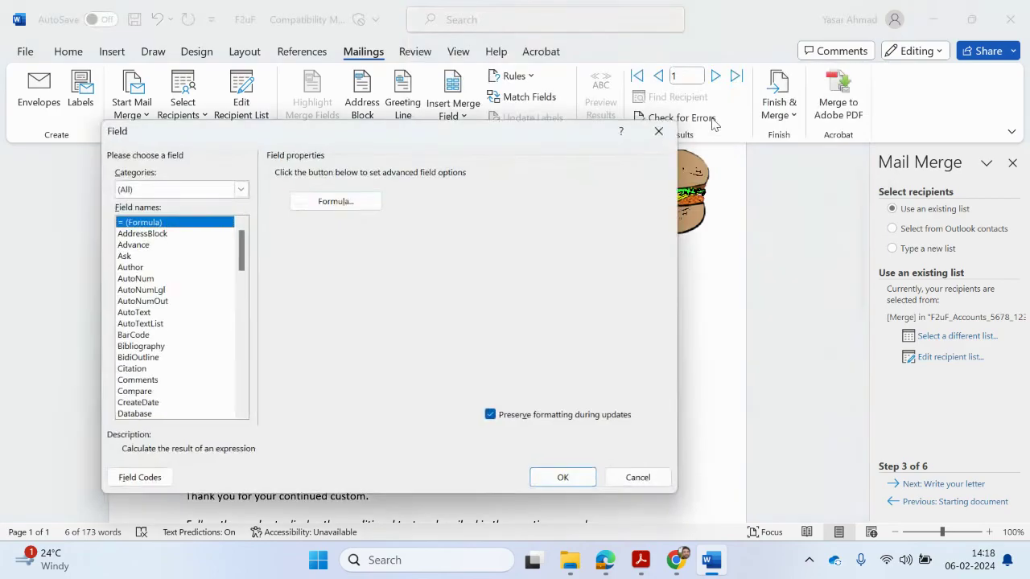
scroll(163, 354, down, 1)
scroll(173, 371, down, 2)
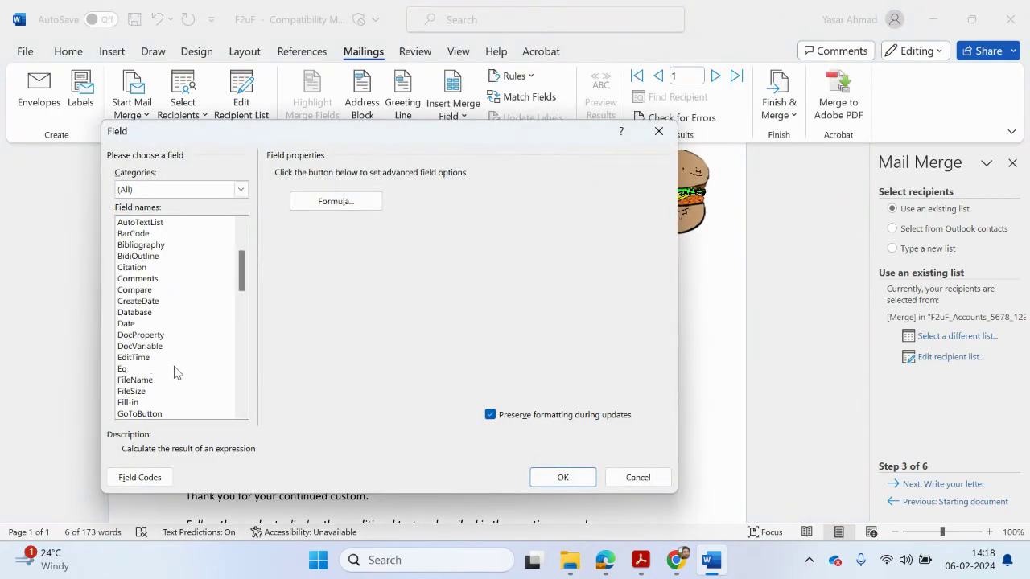
click(129, 323)
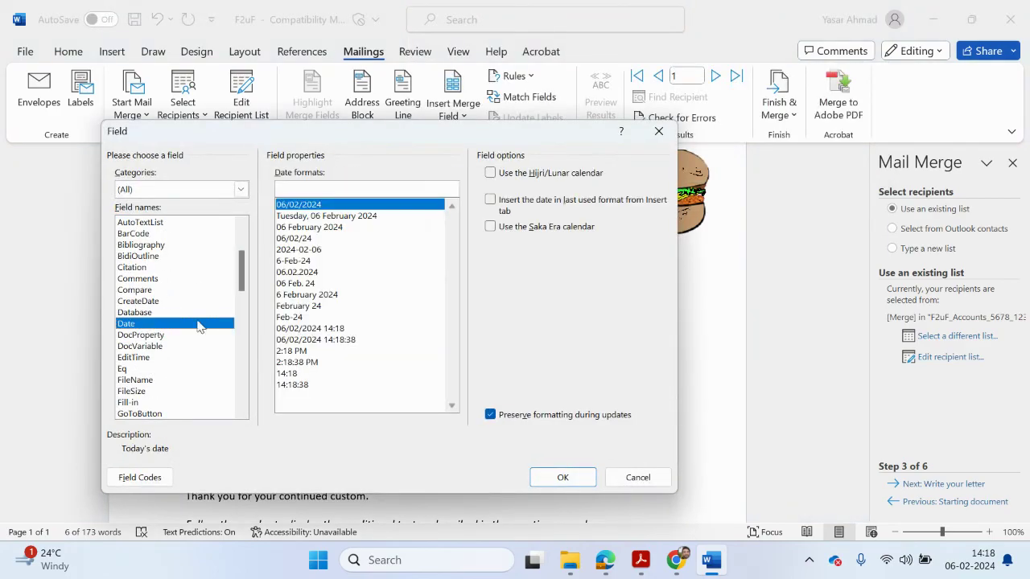
click(369, 205)
click(584, 477)
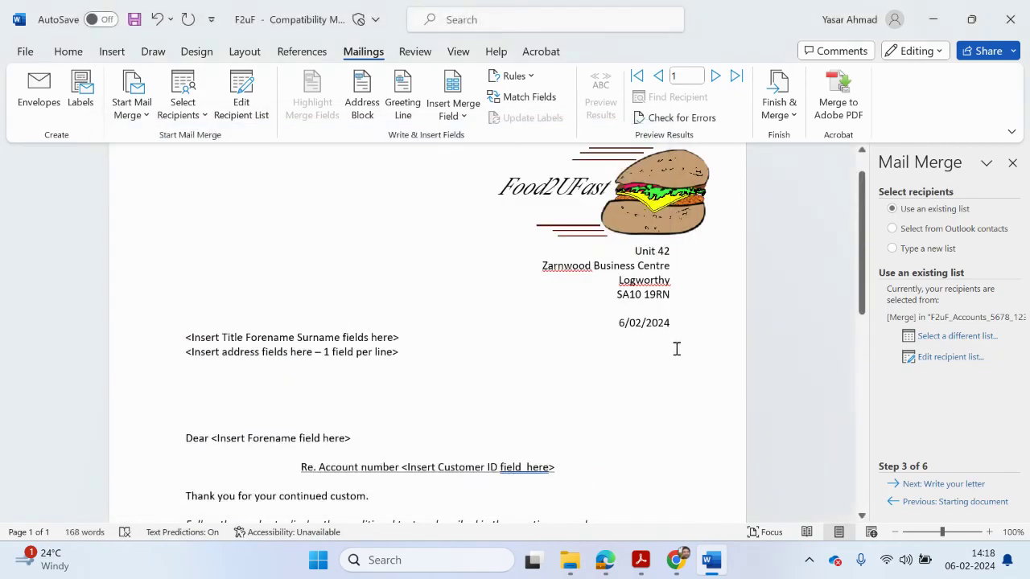
- Replace the name placeholder with the Title, Forename and Surname merge fields on one line, separated by spaces
drag(416, 336, 165, 340)
click(459, 117)
click(466, 141)
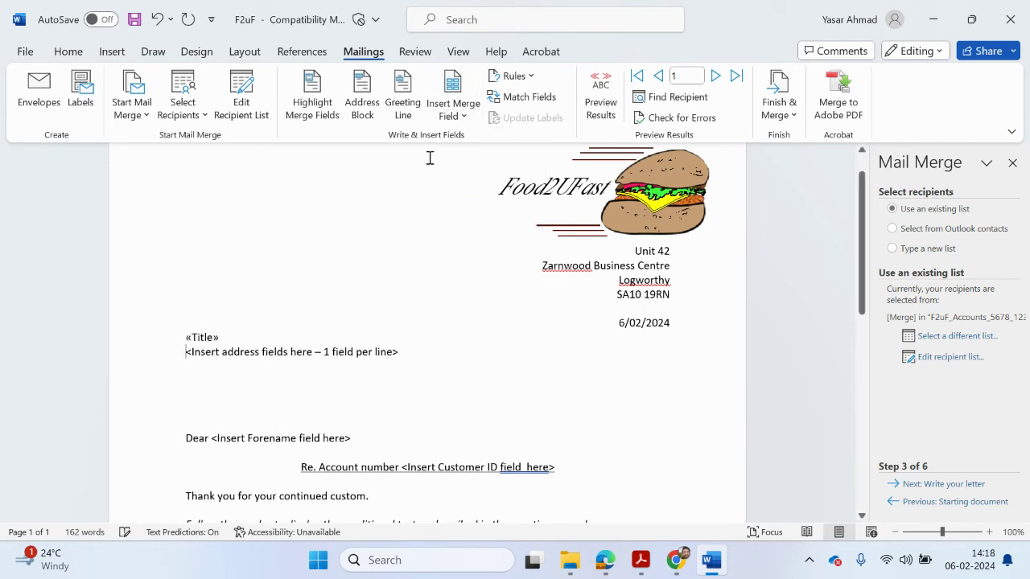
click(459, 116)
click(485, 165)
click(460, 113)
click(493, 191)
- Replace the address placeholder with the StreetAddress, Area and PostCode merge fields, each on its own line
drag(411, 352, 185, 361)
key(Delete)
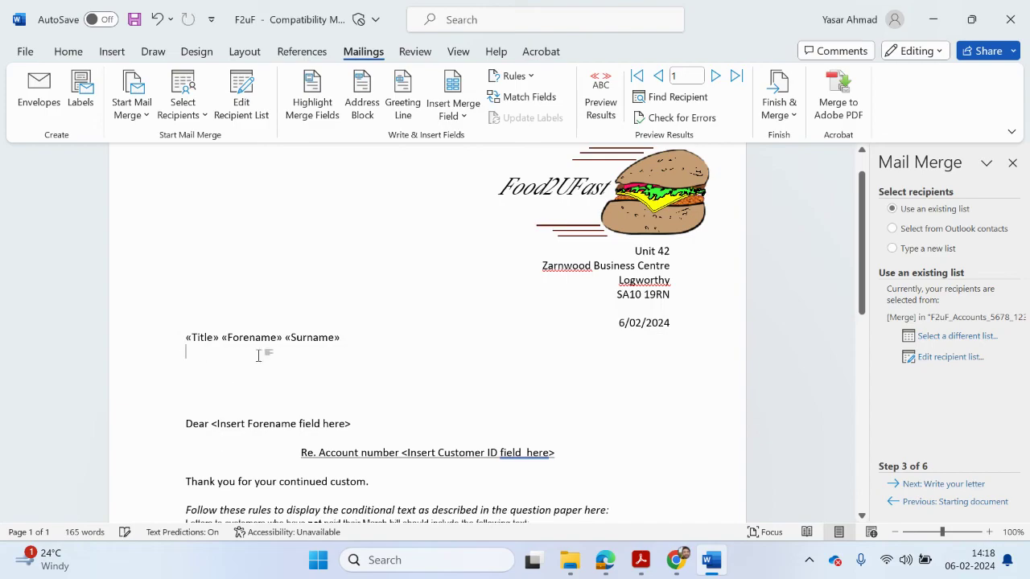
click(455, 113)
click(483, 211)
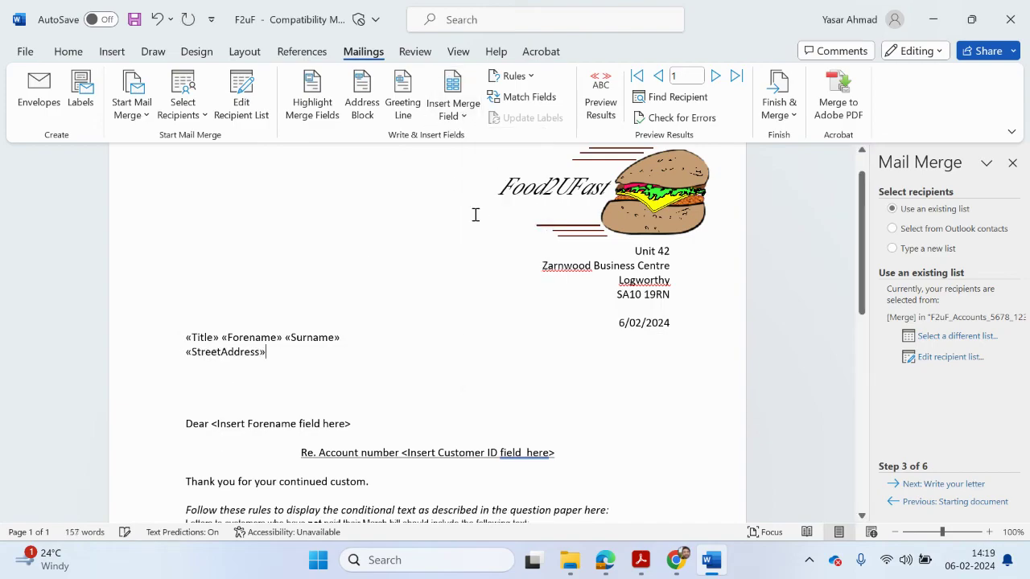
click(226, 367)
click(462, 119)
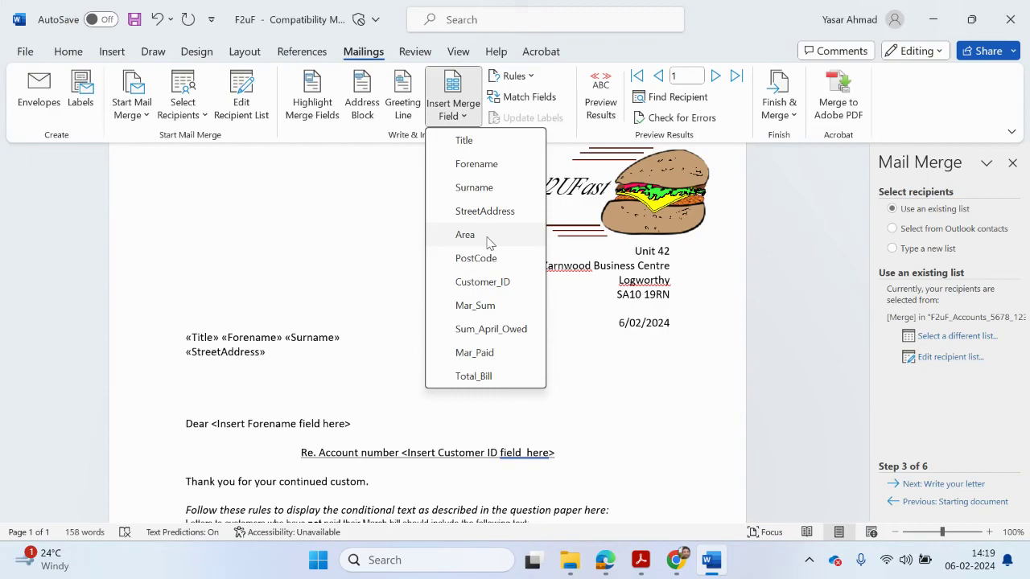
click(484, 236)
click(222, 379)
click(453, 104)
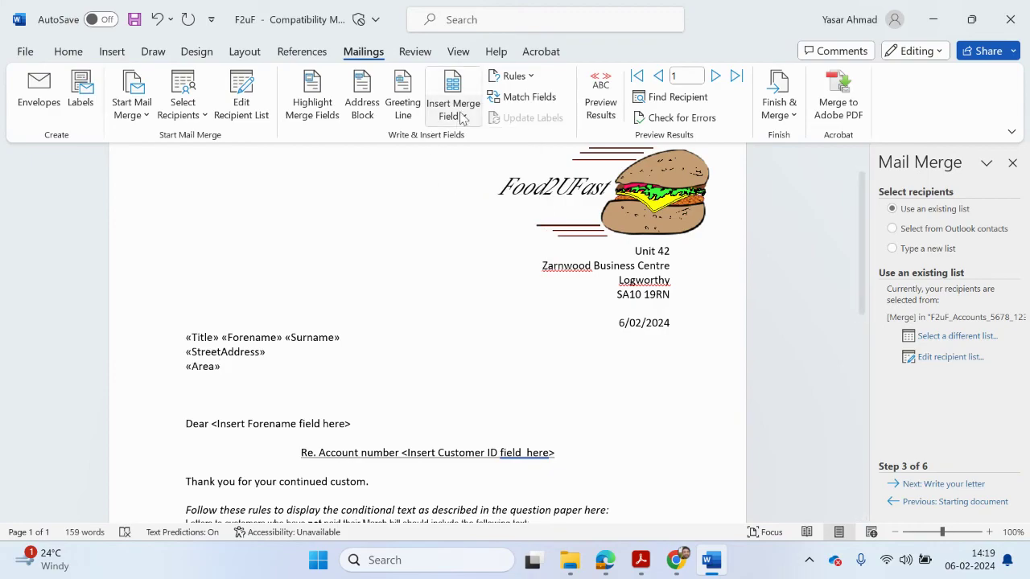
click(469, 262)
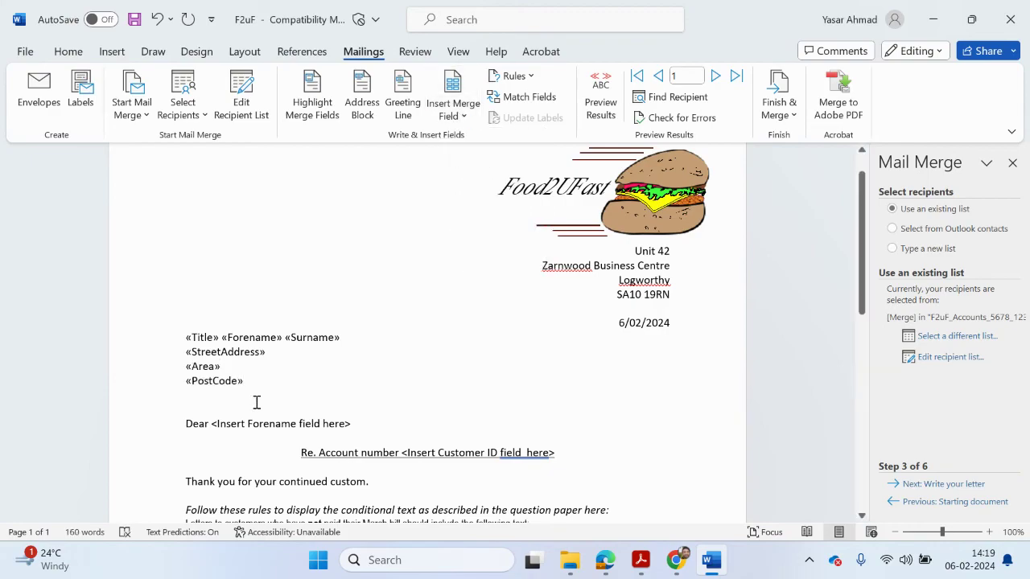
- Add two blank lines between the PostCode field and the Dear salutation
key(Return)
scroll(288, 402, down, 1)
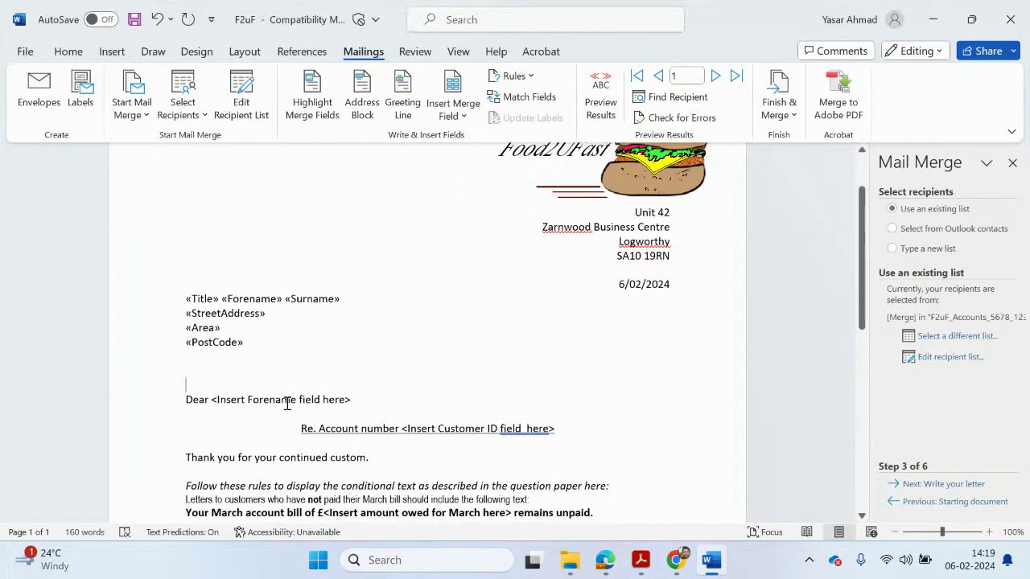
key(Return)
scroll(363, 385, down, 1)
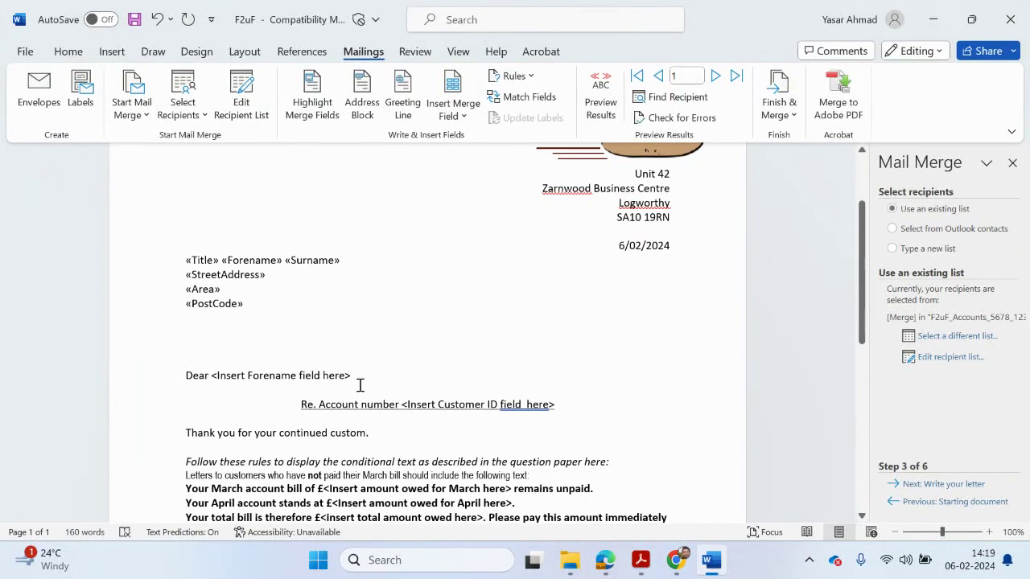
- Replace the salutation placeholder with the Forename merge field and the account number placeholder with the Customer_ID field
drag(213, 375, 354, 376)
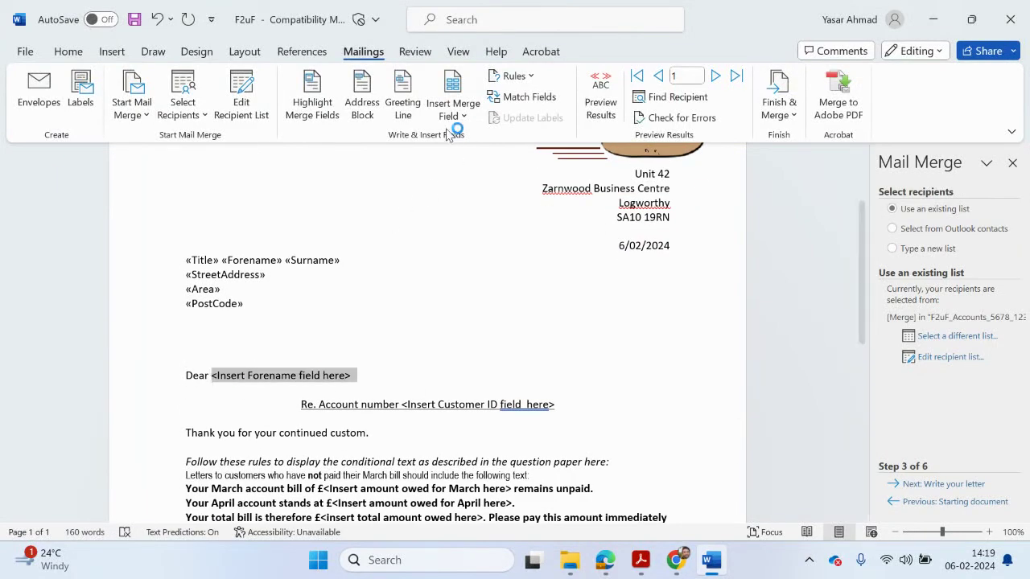
click(453, 103)
click(476, 164)
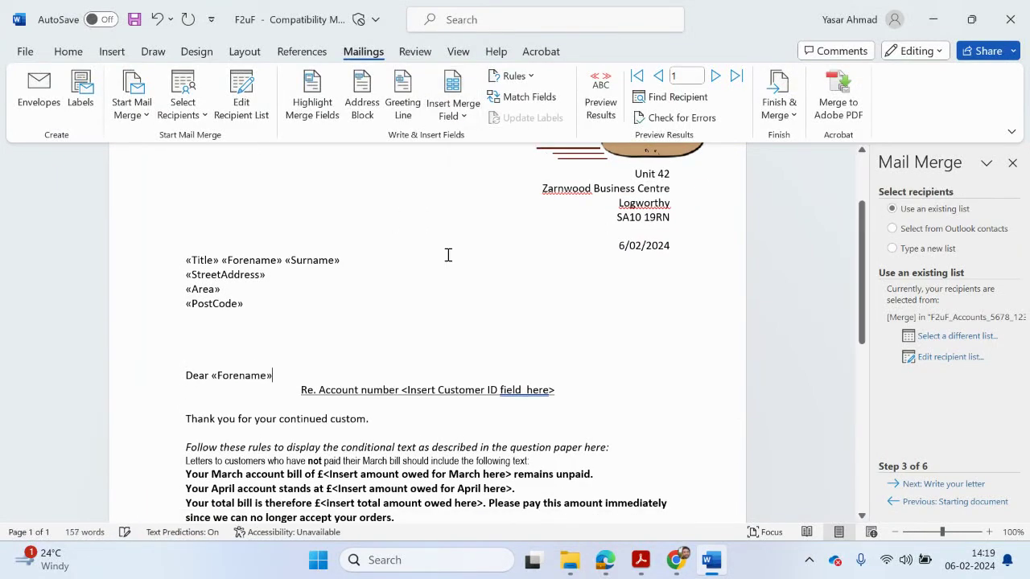
scroll(421, 294, down, 2)
drag(555, 312, 403, 312)
click(464, 117)
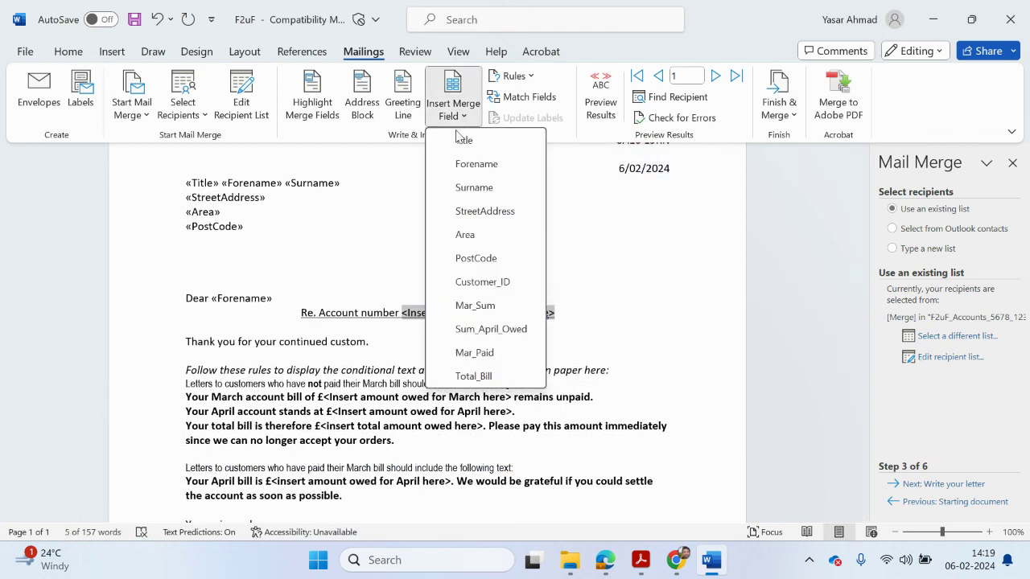
click(485, 282)
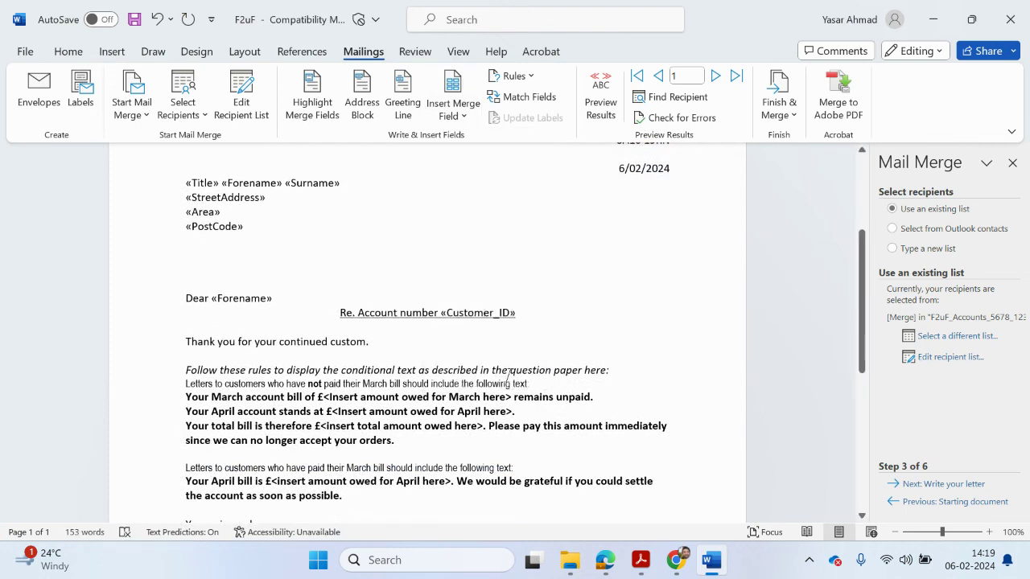
- Check the letter's conditional text against the question paper PDF and return to the Word letter
scroll(493, 372, down, 2)
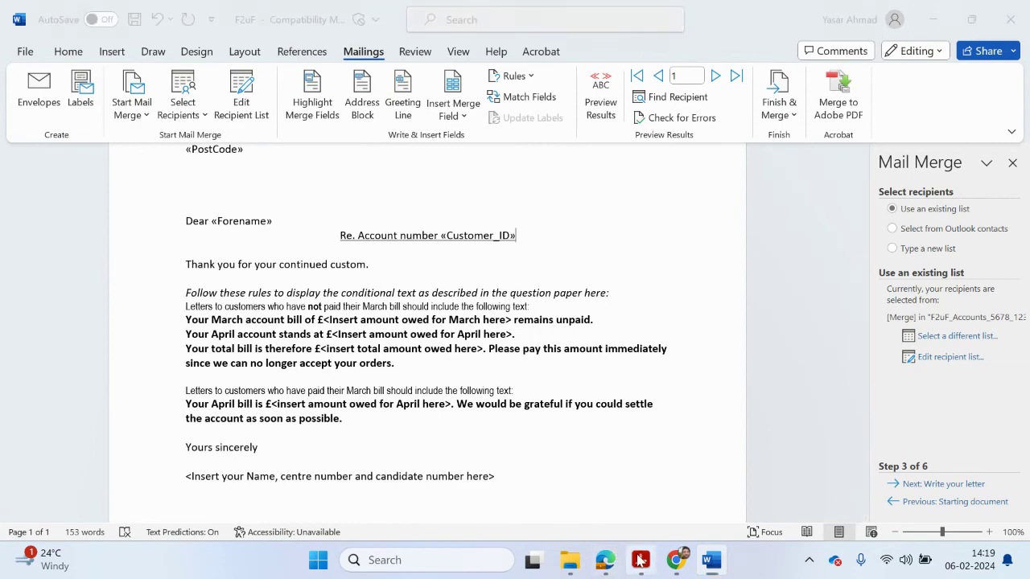
click(641, 560)
click(470, 427)
scroll(470, 426, down, 3)
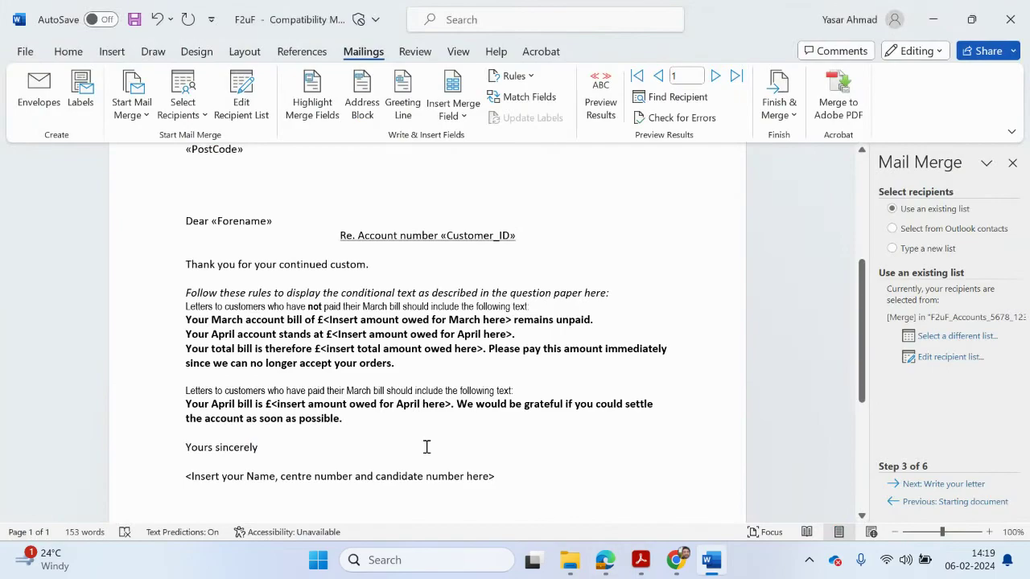
drag(353, 425, 172, 297)
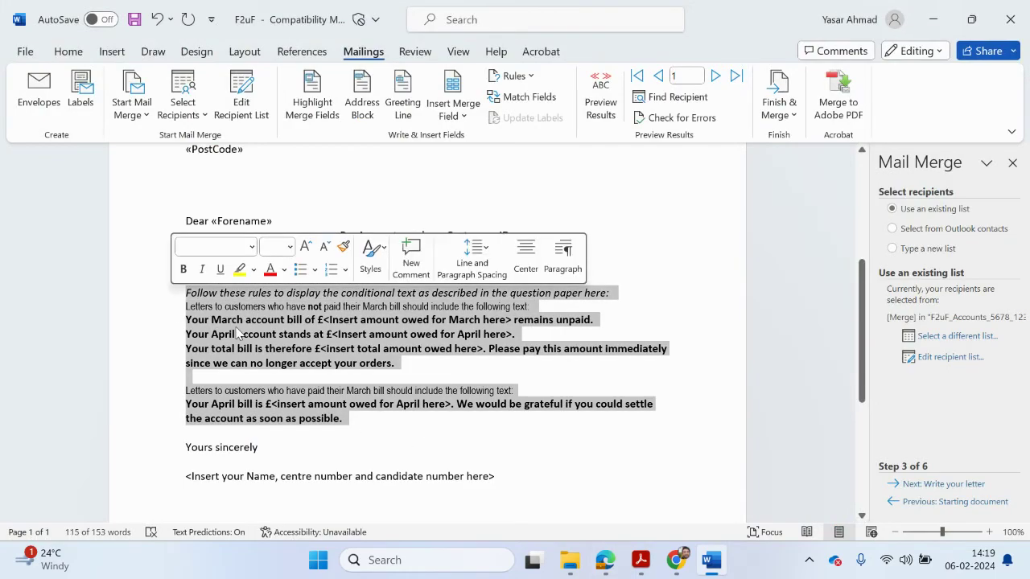
key(Delete)
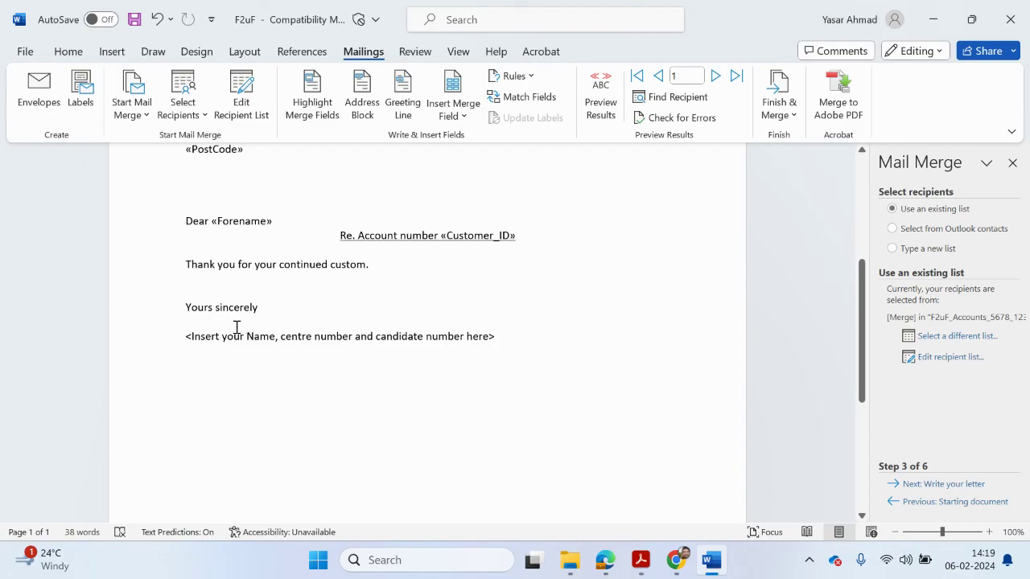
key(ctrl+z)
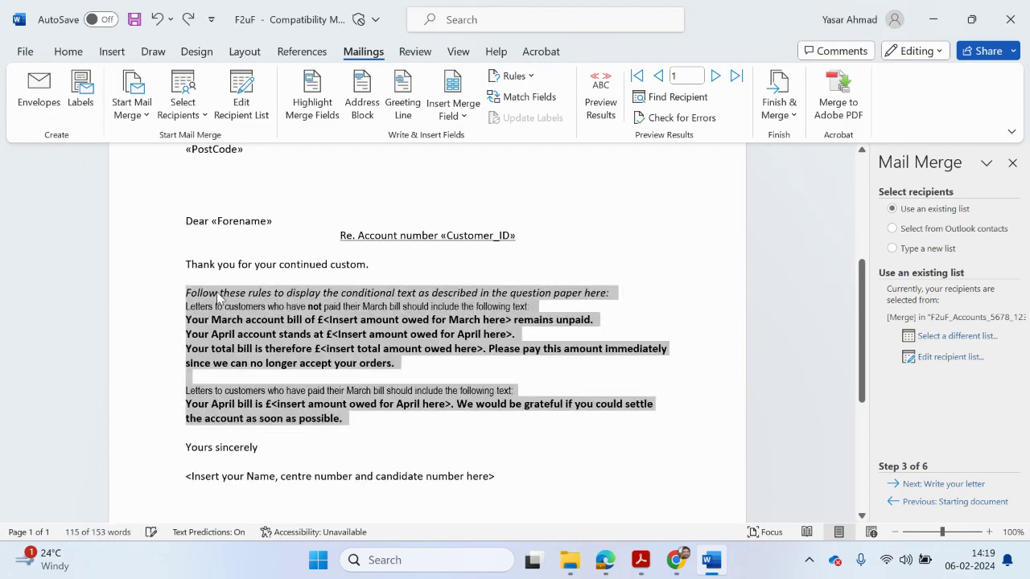
key(ctrl+z)
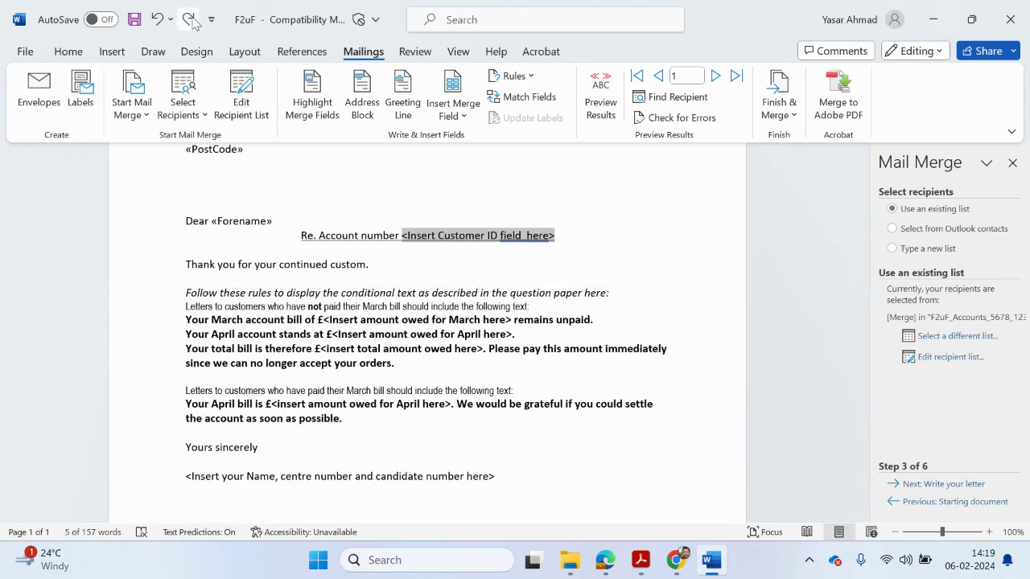
key(ctrl+y)
- Delete the conditional text instructions and both sample texts from the letter, leaving an empty line above Yours sincerely
drag(350, 419, 182, 292)
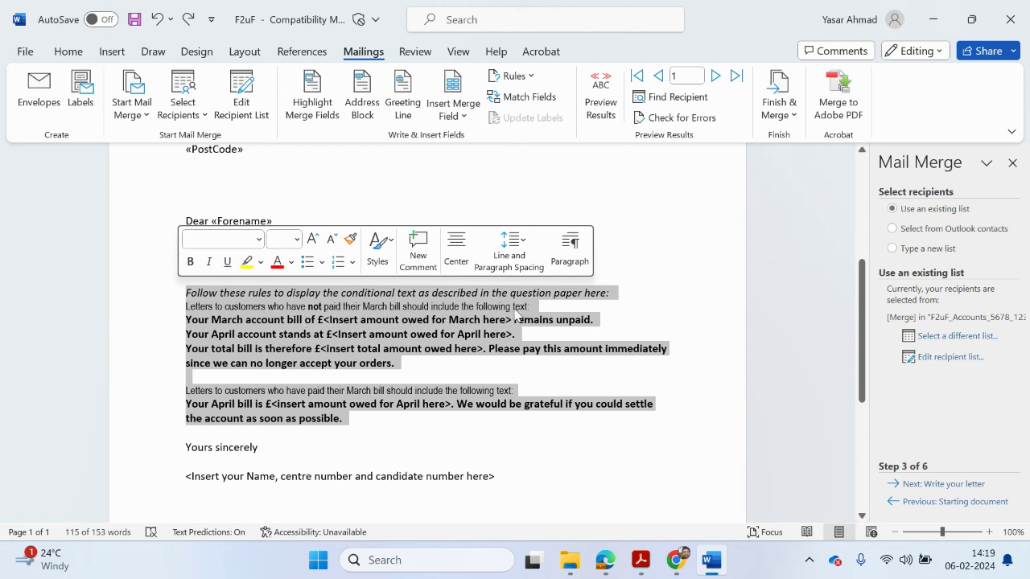
click(641, 561)
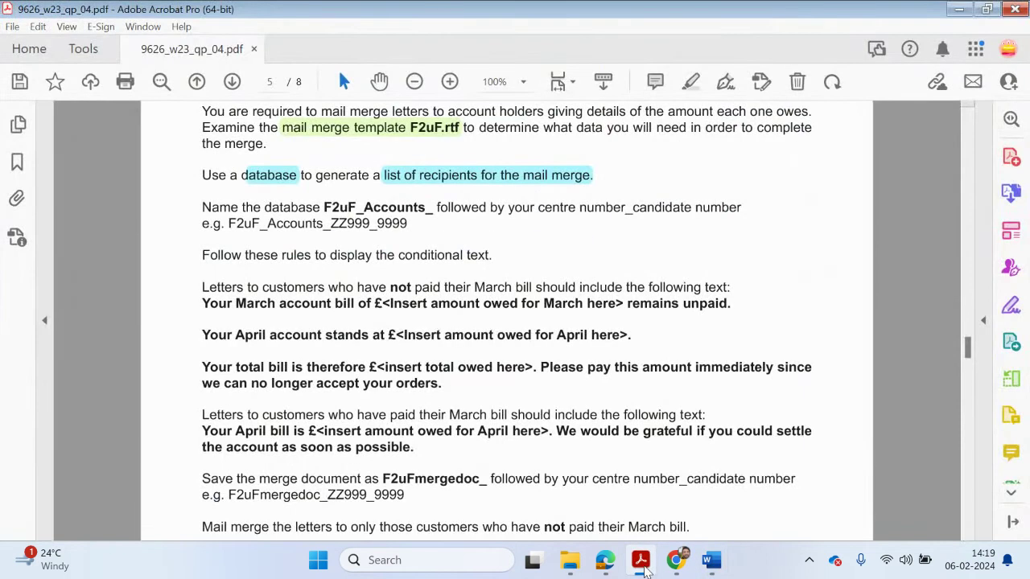
click(644, 567)
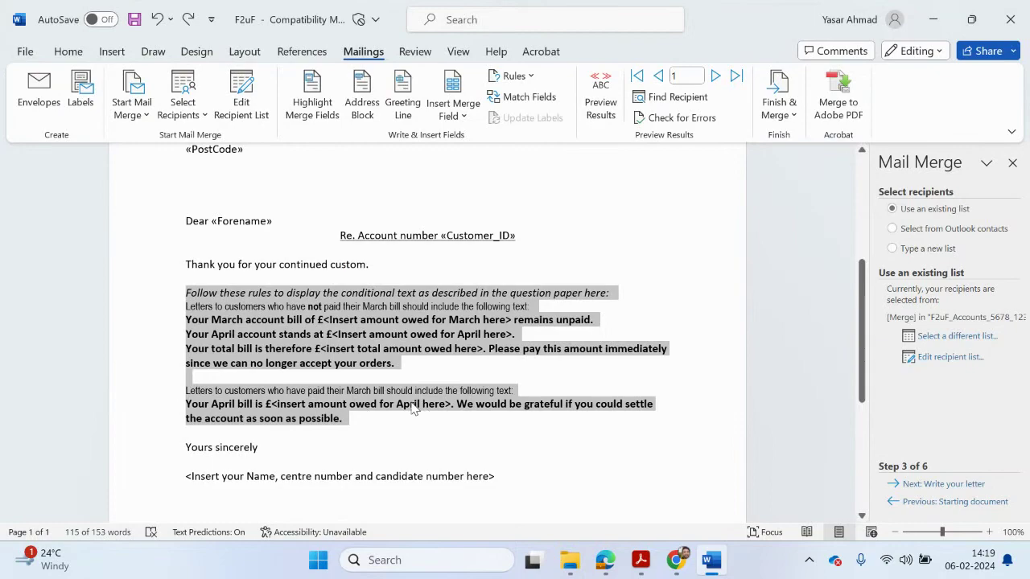
key(Delete)
click(234, 279)
key(Return)
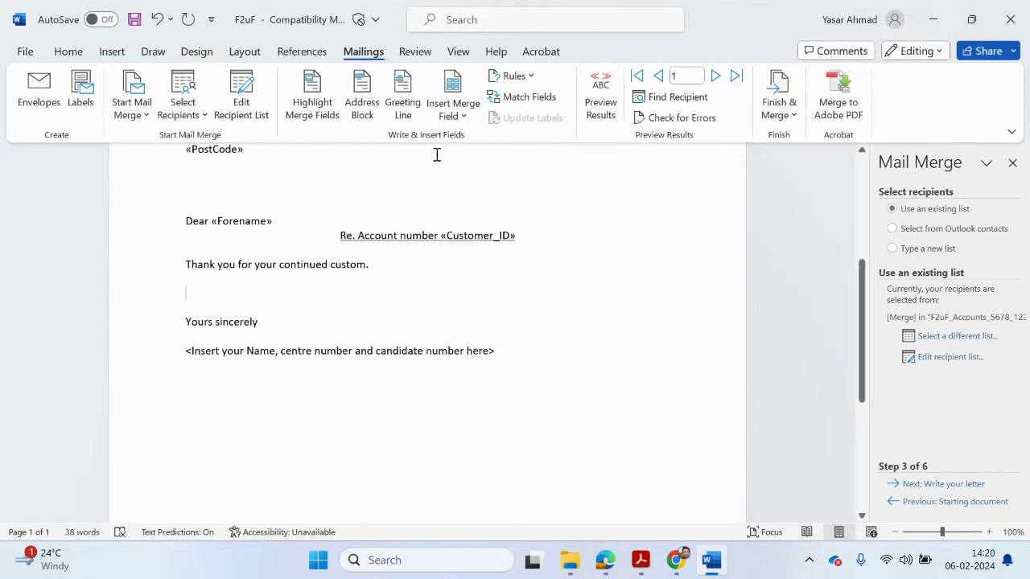
- Start an If...Then...Else rule in the empty line with the condition Mar_Paid equal to N
click(531, 79)
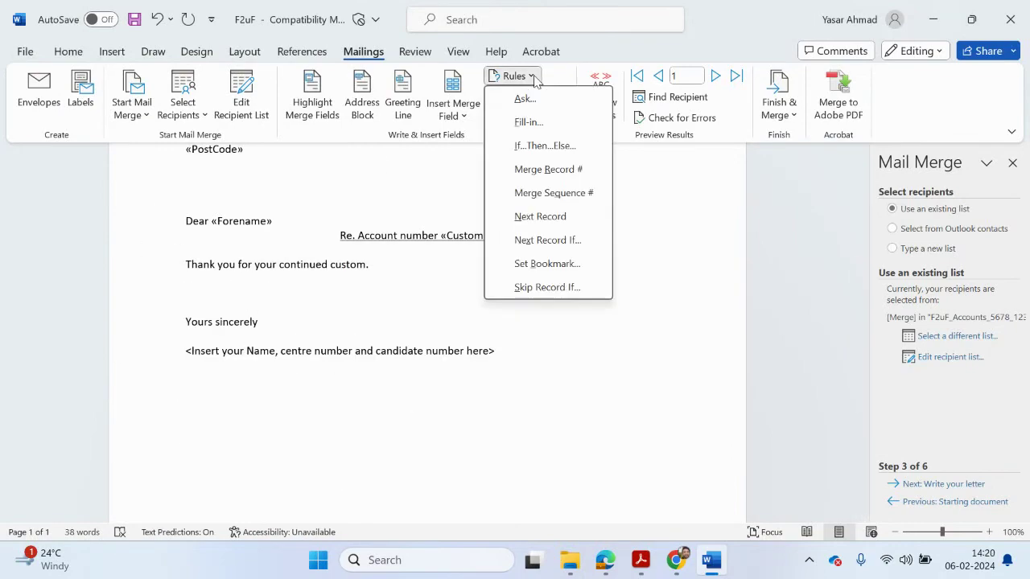
click(544, 147)
click(419, 209)
scroll(385, 272, down, 1)
scroll(385, 272, down, 1)
scroll(366, 270, down, 2)
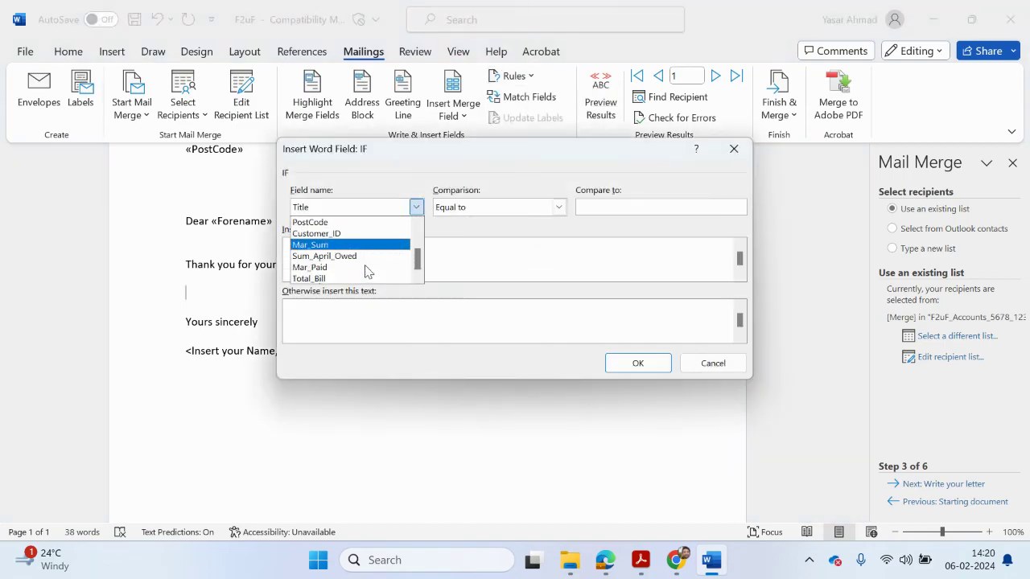
click(328, 268)
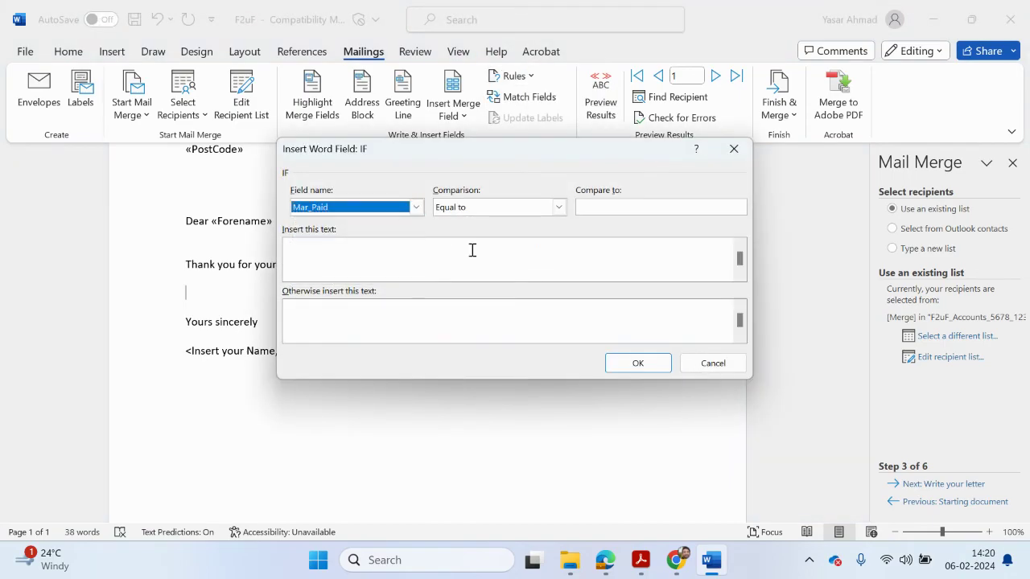
click(608, 206)
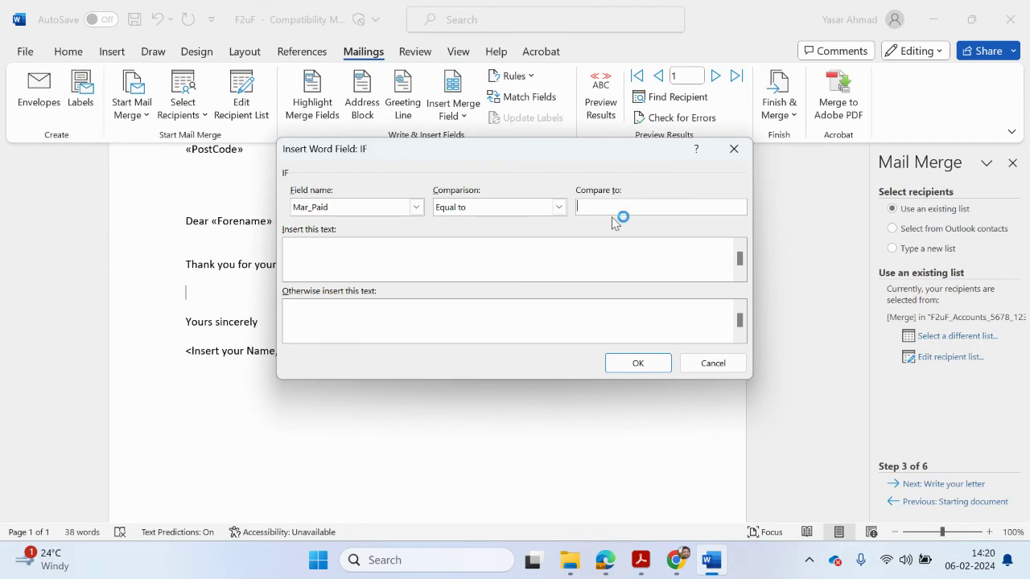
text(N)
- Copy the bold text for customers who have not paid March from the question paper PDF into the rule's text for a met condition
click(639, 561)
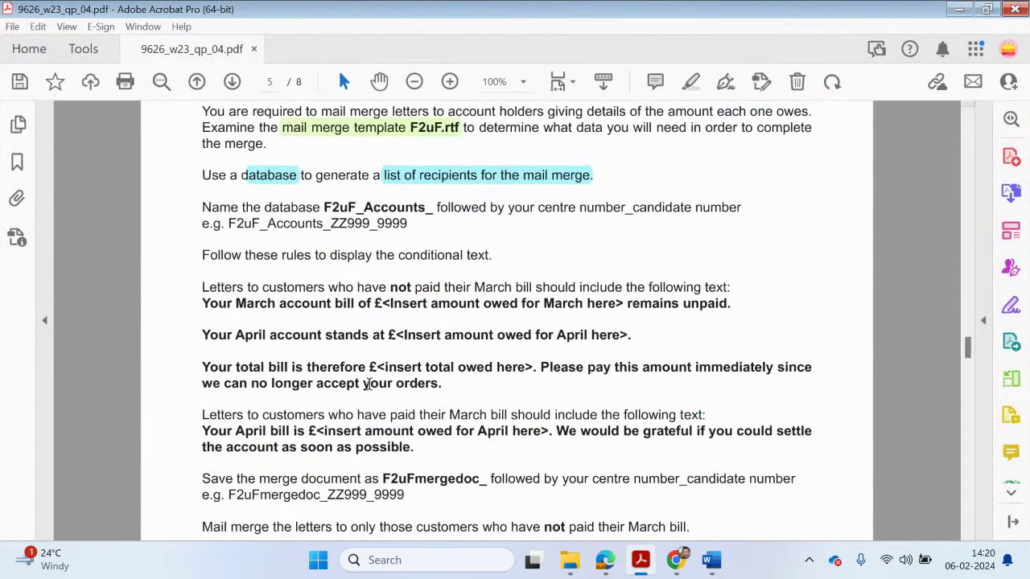
drag(192, 288, 727, 279)
drag(203, 305, 436, 380)
right_click(433, 377)
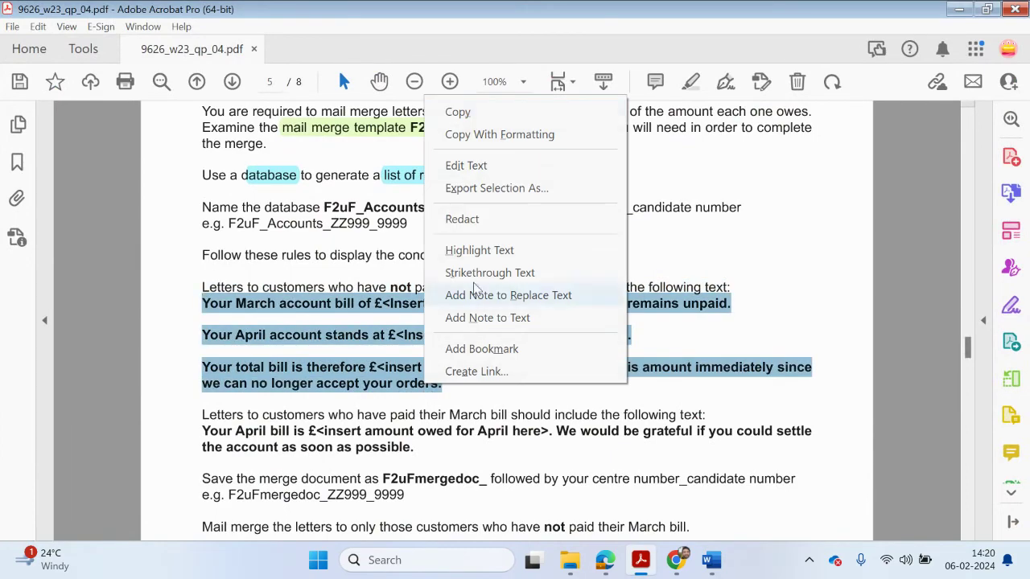
click(459, 113)
click(961, 12)
click(494, 252)
text(we can no longer accept your orders.)
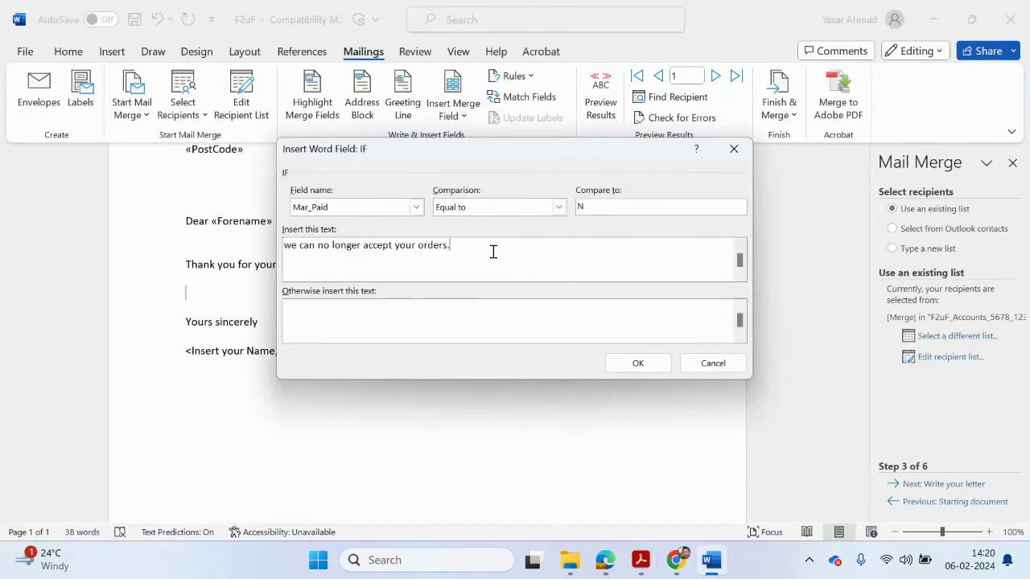
- Copy the PDF's bold text for customers who have paid March into the rule's otherwise text and insert the rule
click(640, 560)
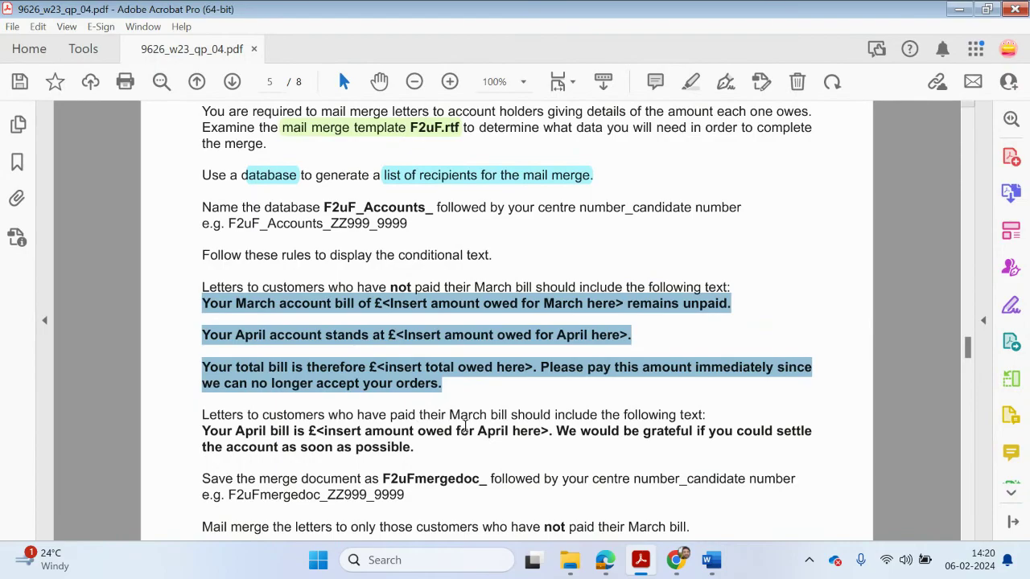
drag(201, 432, 414, 447)
right_click(414, 446)
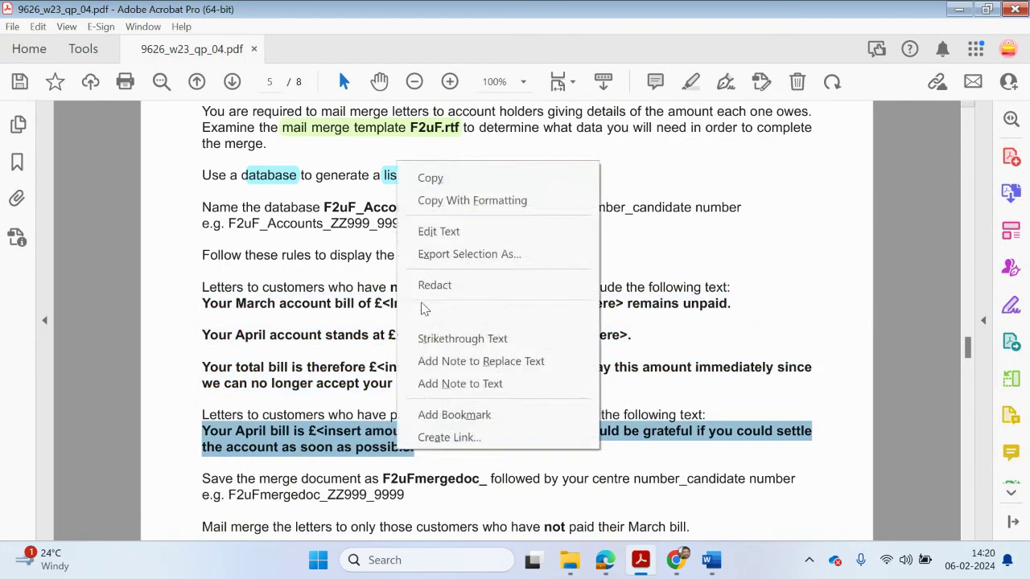
click(446, 181)
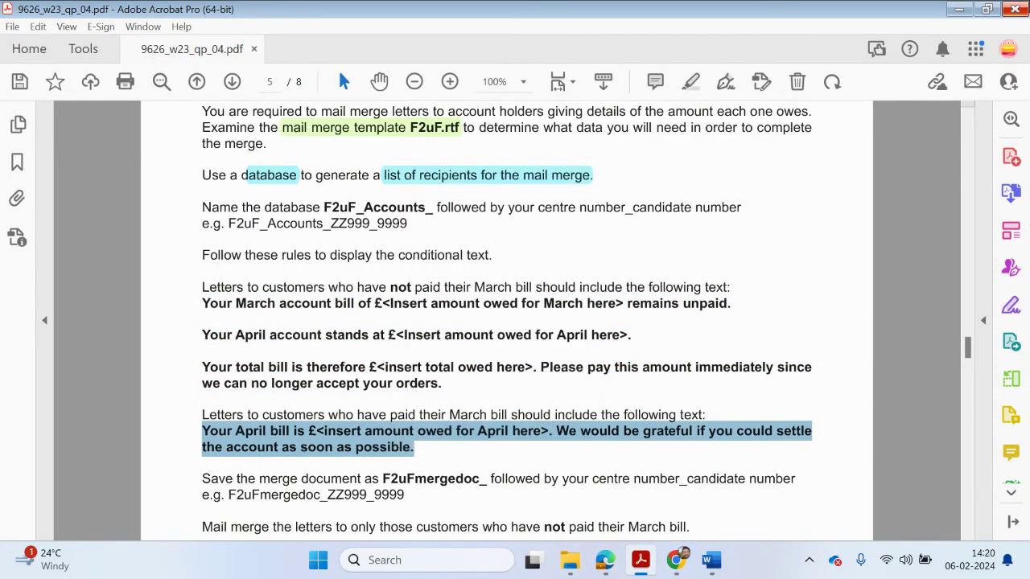
click(958, 9)
click(449, 323)
key(ctrl+v)
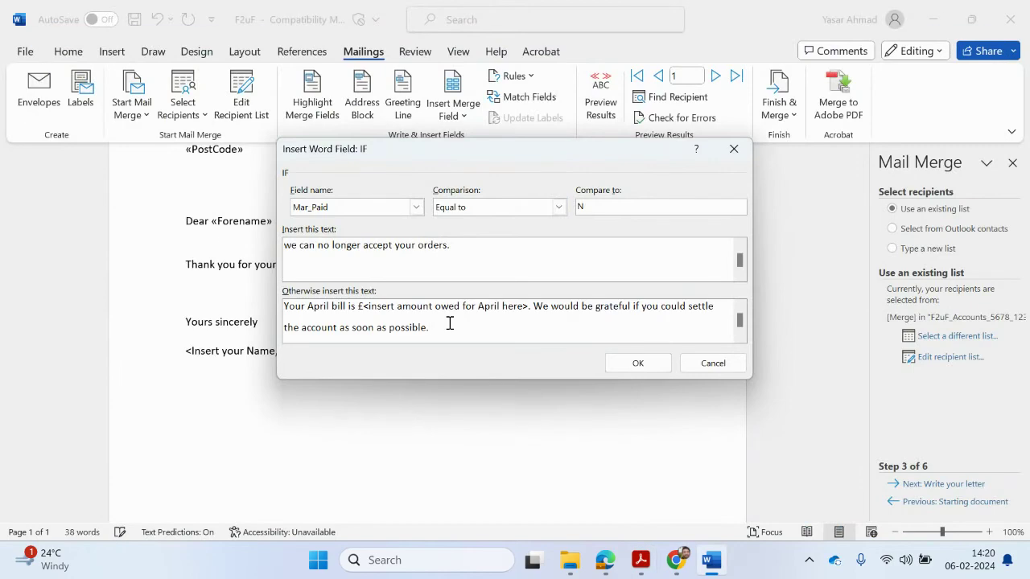
click(635, 366)
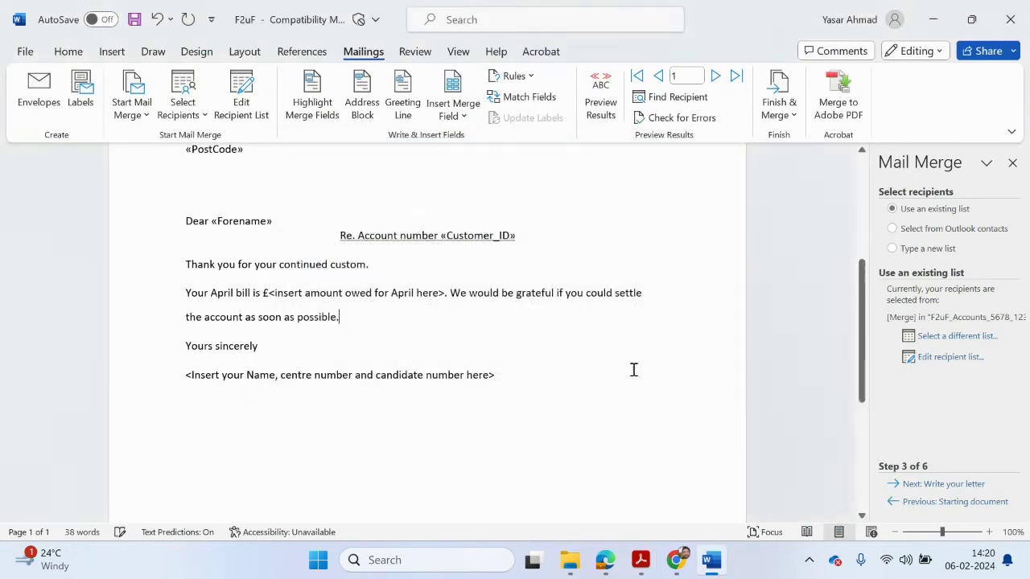
- Set the advanced Word options to show field codes instead of their values
scroll(576, 406, up, 3)
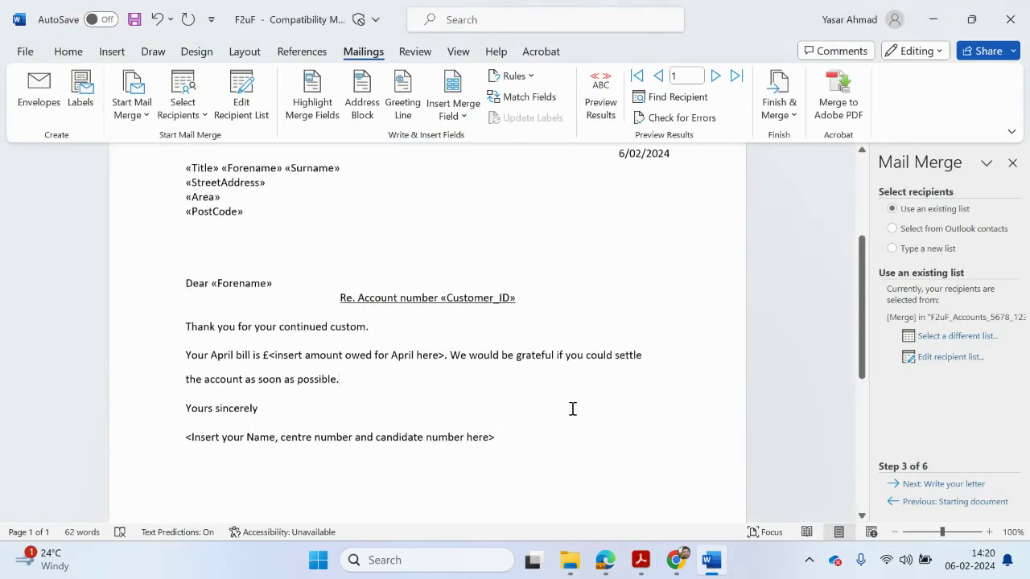
click(27, 53)
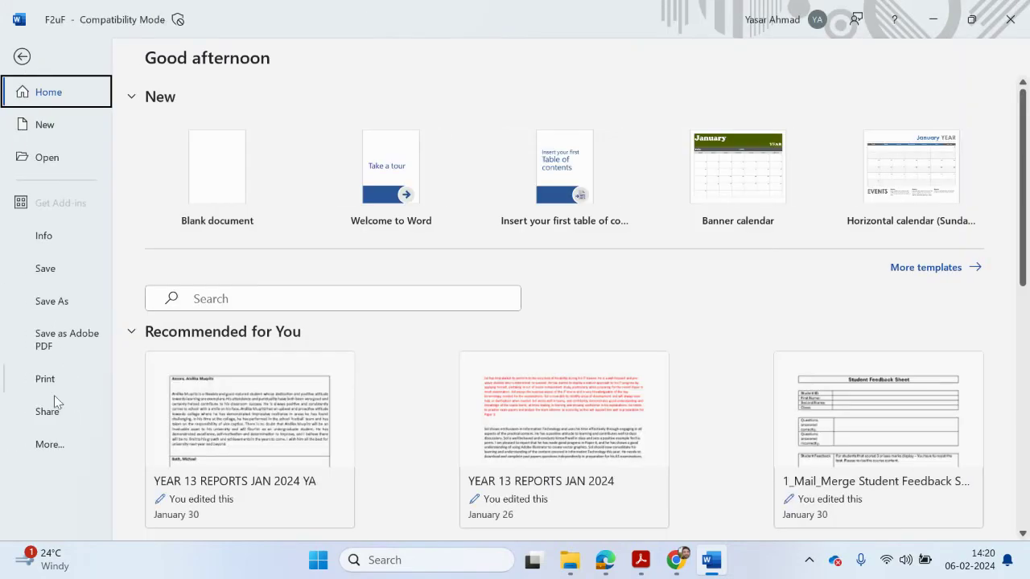
click(53, 449)
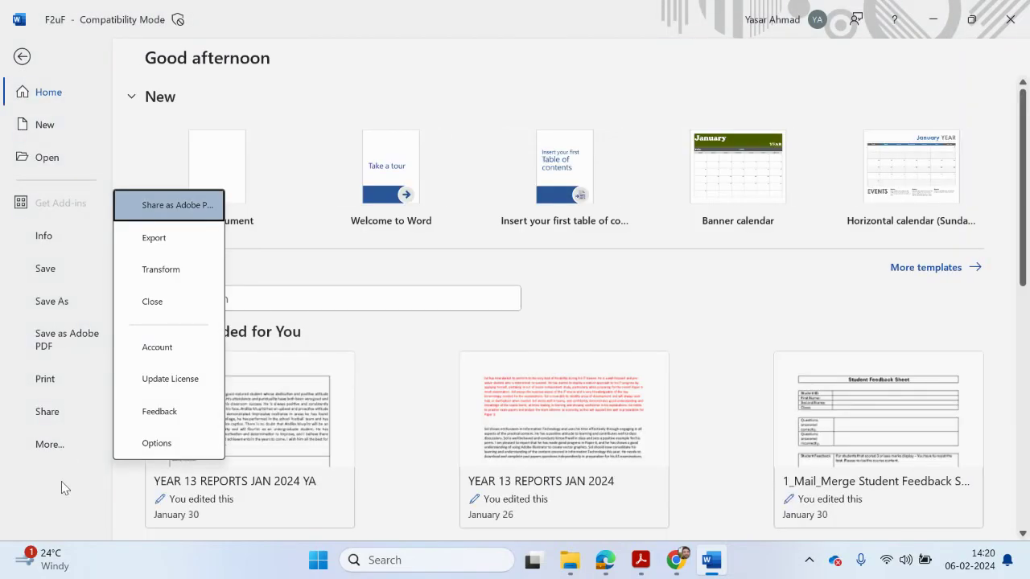
click(156, 445)
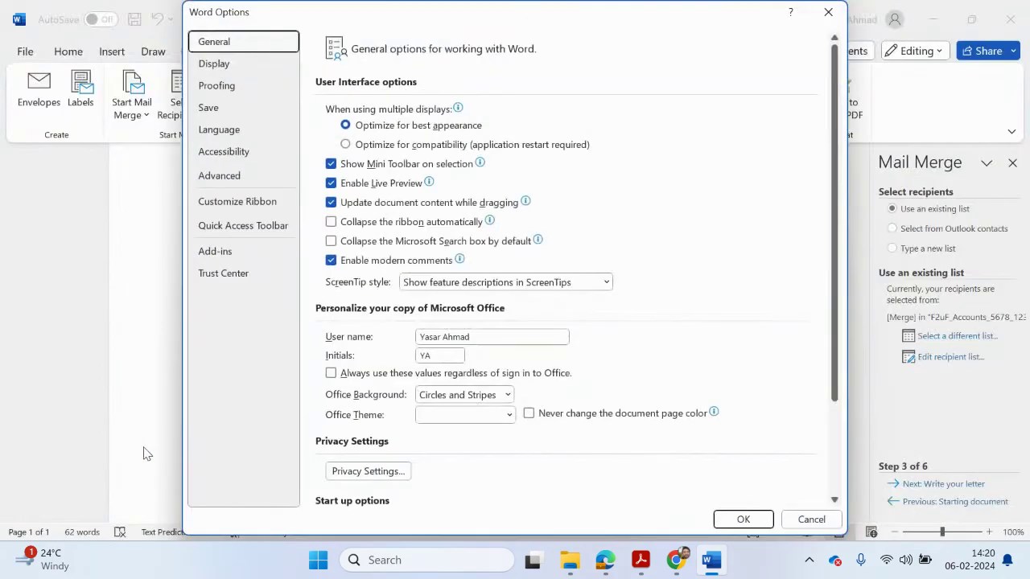
click(219, 177)
scroll(454, 273, down, 15)
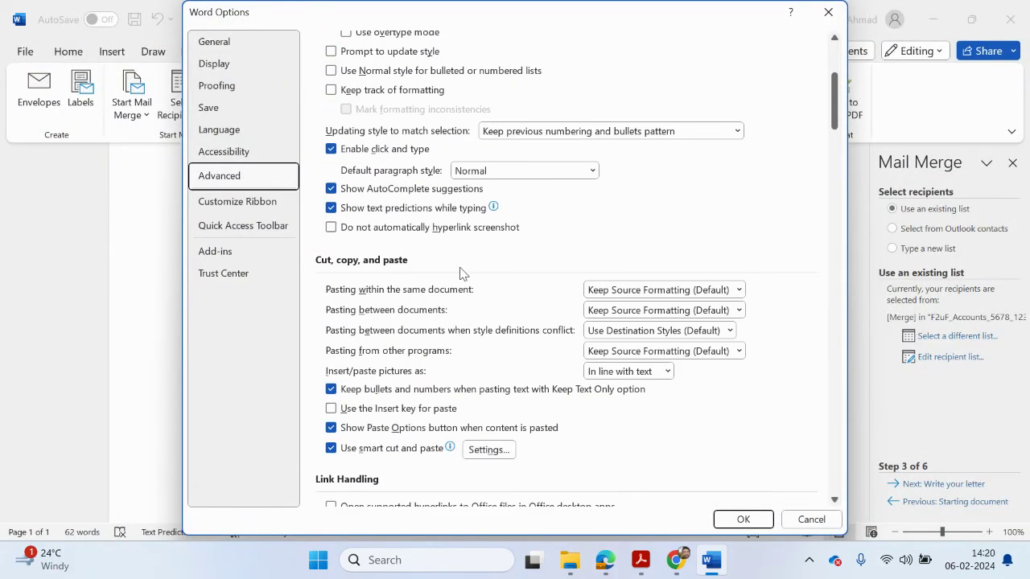
click(382, 372)
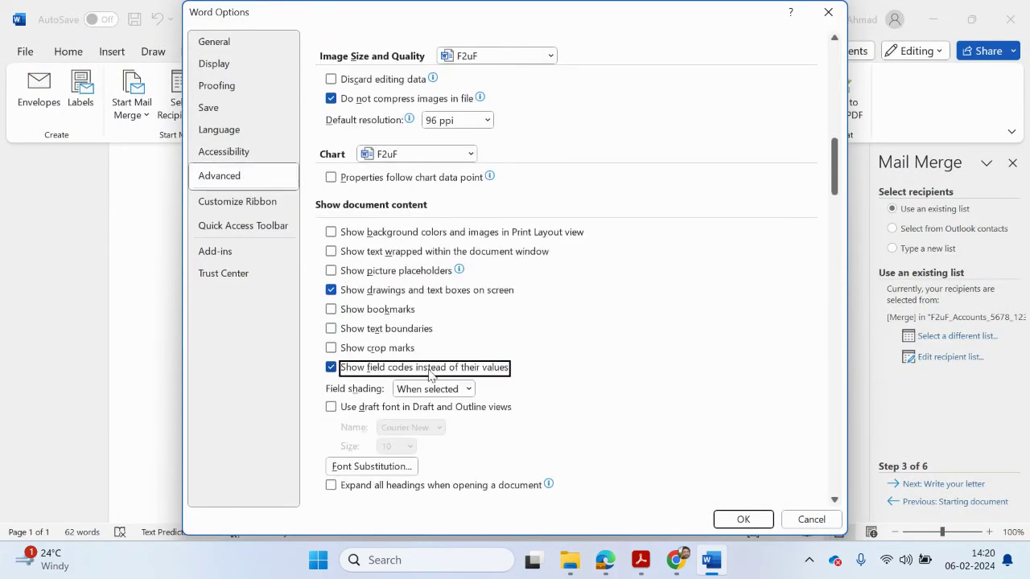
click(740, 519)
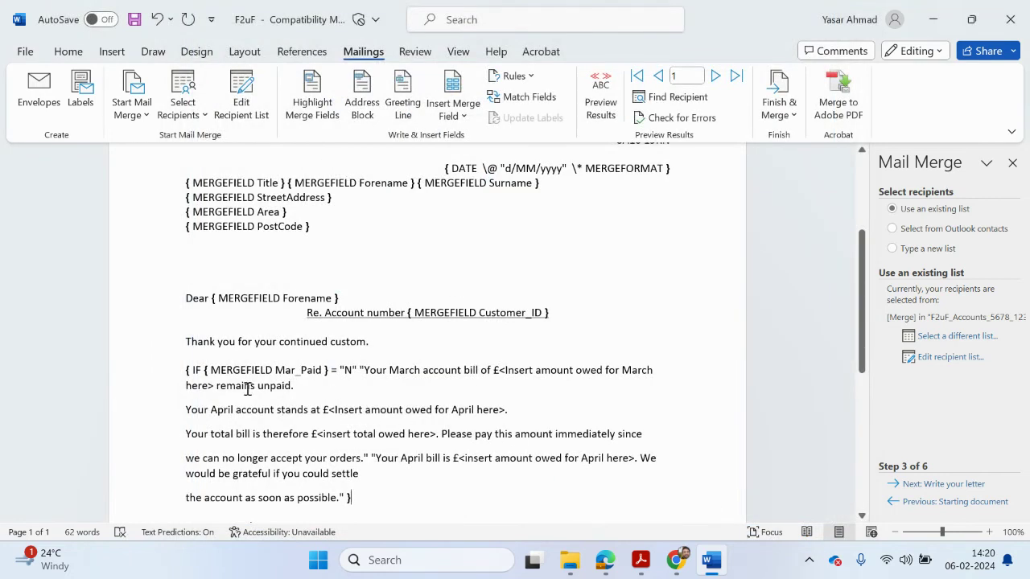
- In the IF field's unpaid text, replace the March amount placeholder with the Mar_Sum merge field and the April amount placeholder with Sum_April_Owed
scroll(244, 389, down, 1)
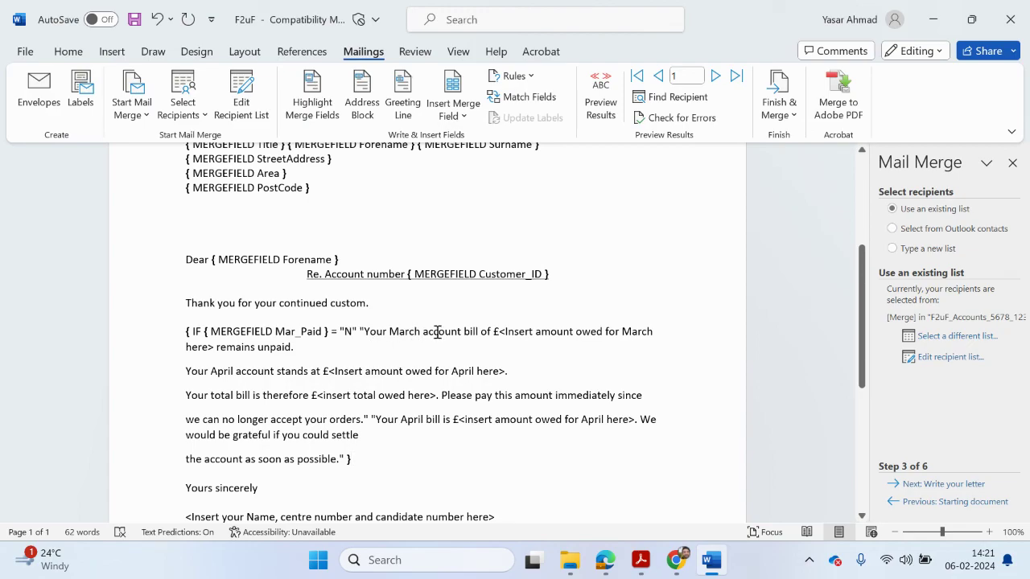
mouse_move(499, 331)
mouse_down()
mouse_move(616, 333)
mouse_move(213, 347)
mouse_up()
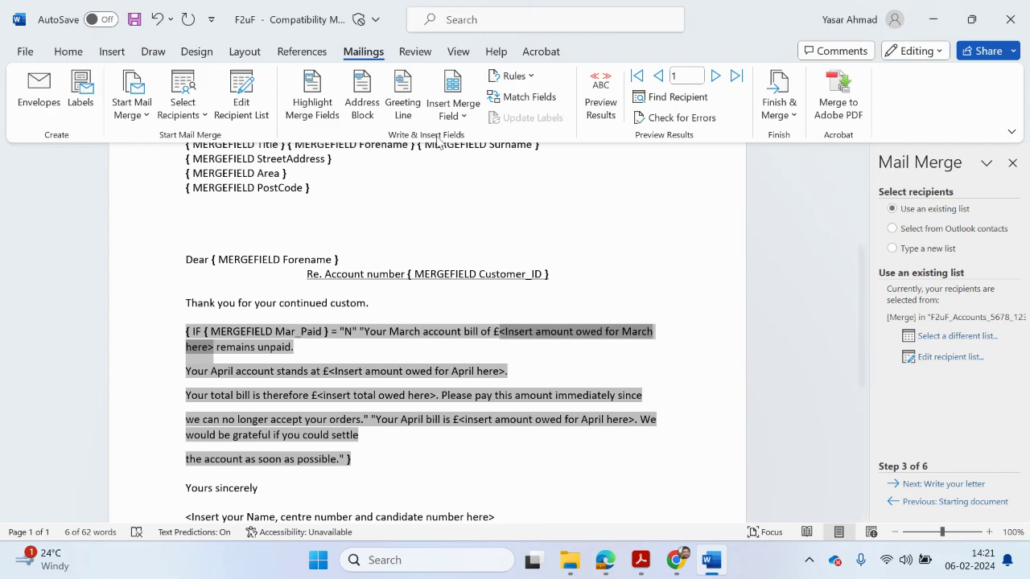
click(463, 117)
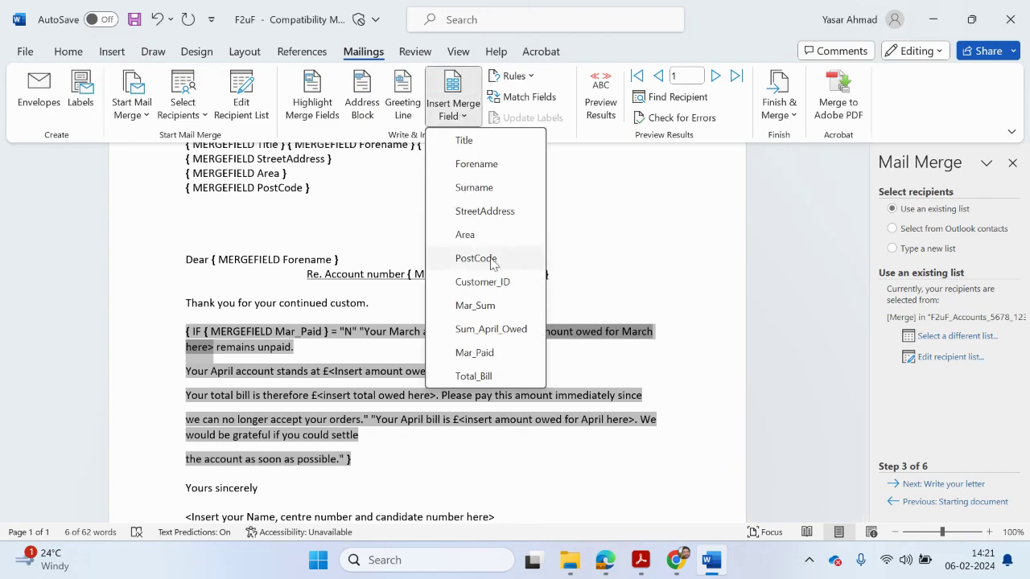
click(489, 305)
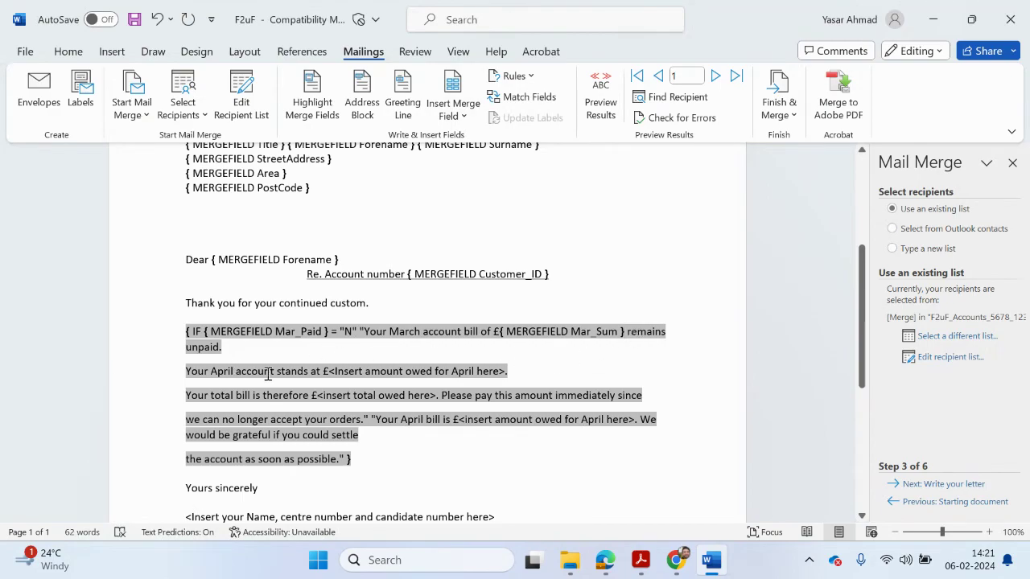
drag(329, 371, 505, 369)
click(461, 117)
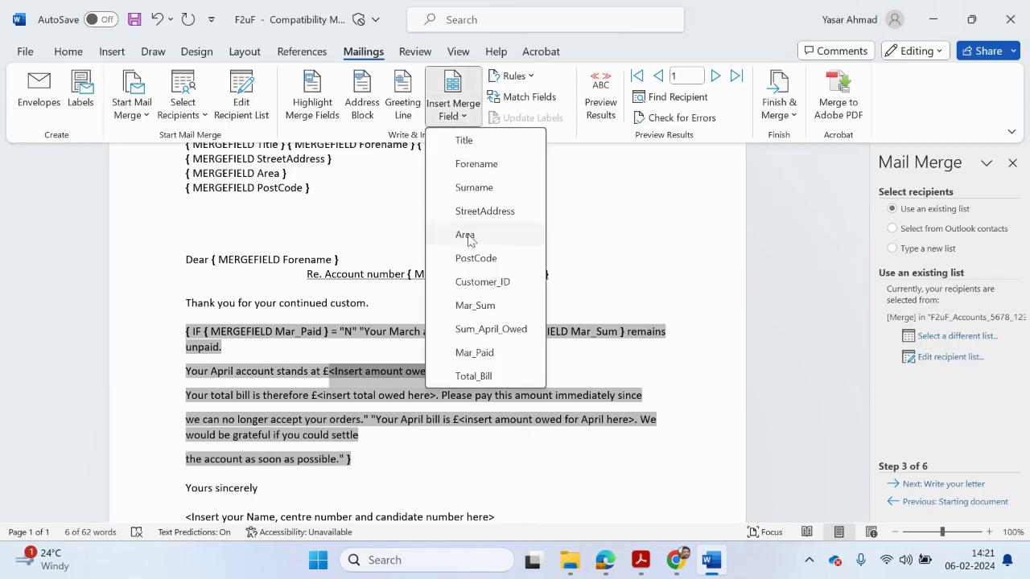
click(515, 338)
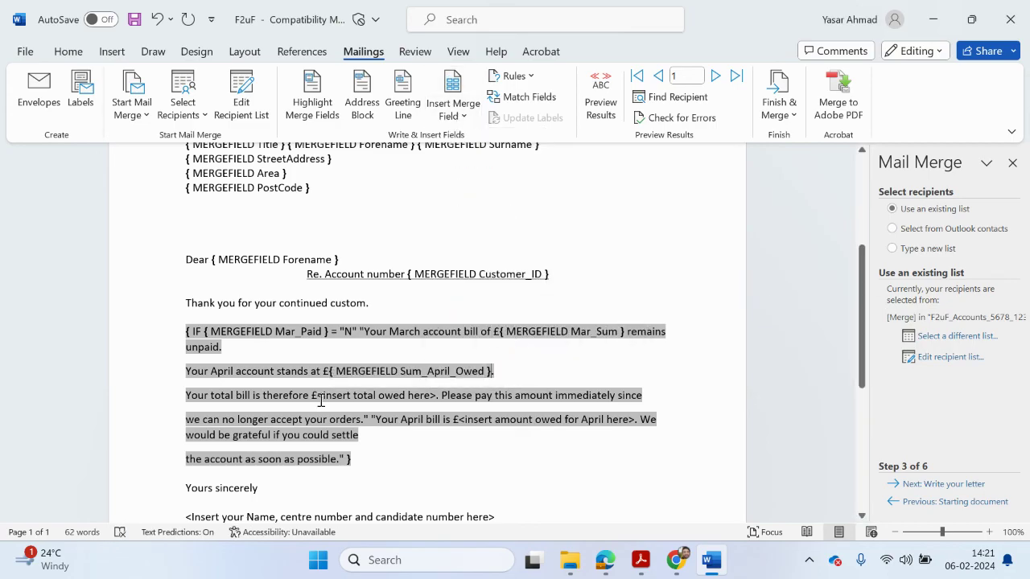
- Replace the total owed placeholder in the IF field's unpaid text with the Total_Bill merge field
drag(336, 396, 437, 395)
click(457, 114)
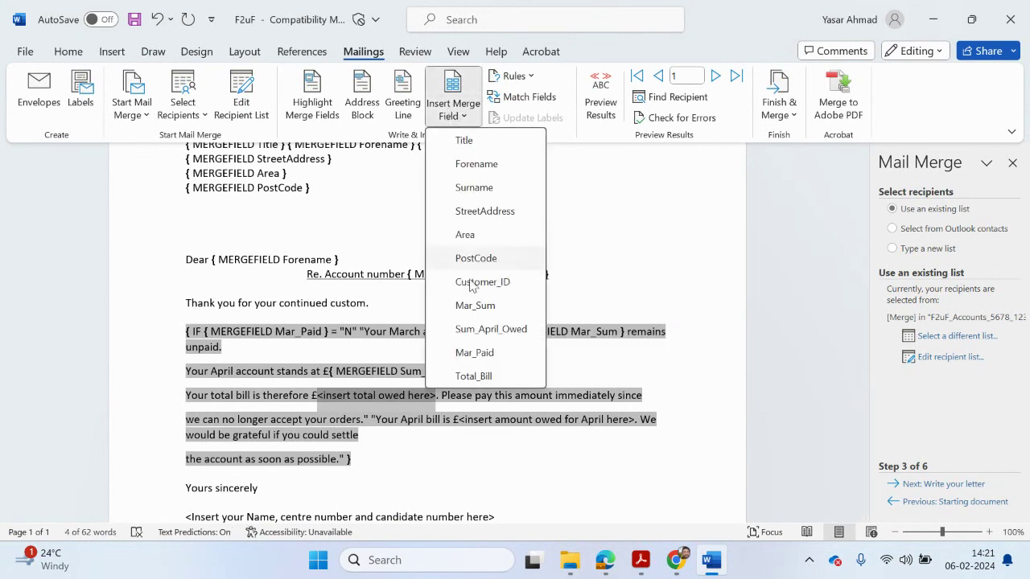
click(473, 377)
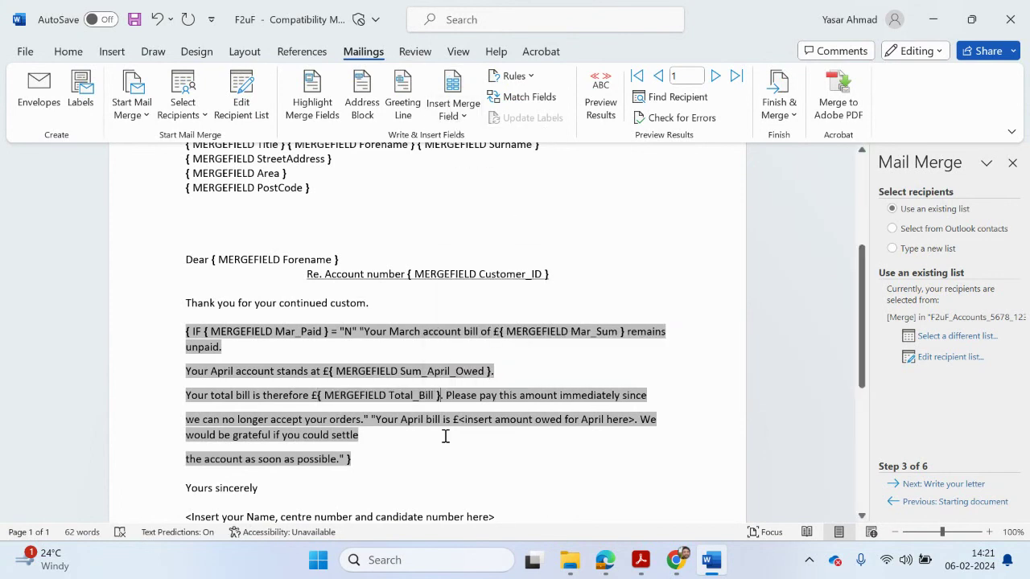
- Replace the April amount placeholder in the IF field's otherwise text with the Sum_April_Owed merge field
click(334, 334)
text(=)
drag(459, 421, 635, 421)
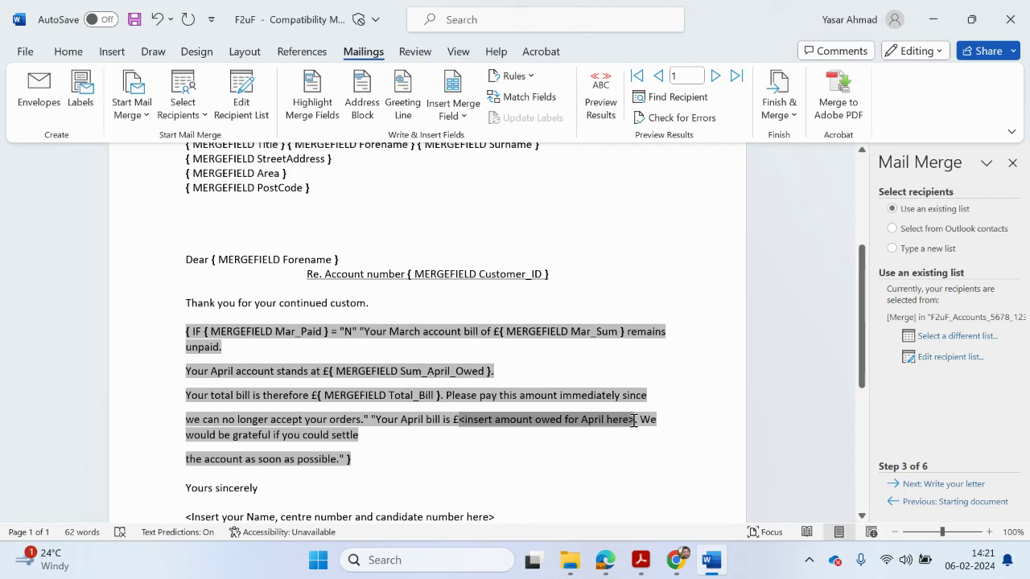
click(456, 118)
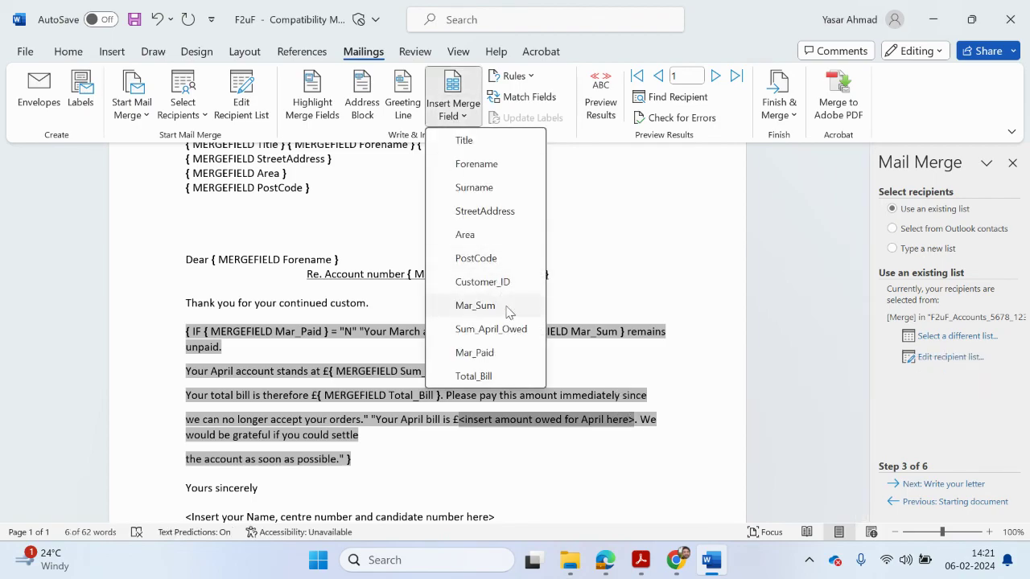
click(514, 329)
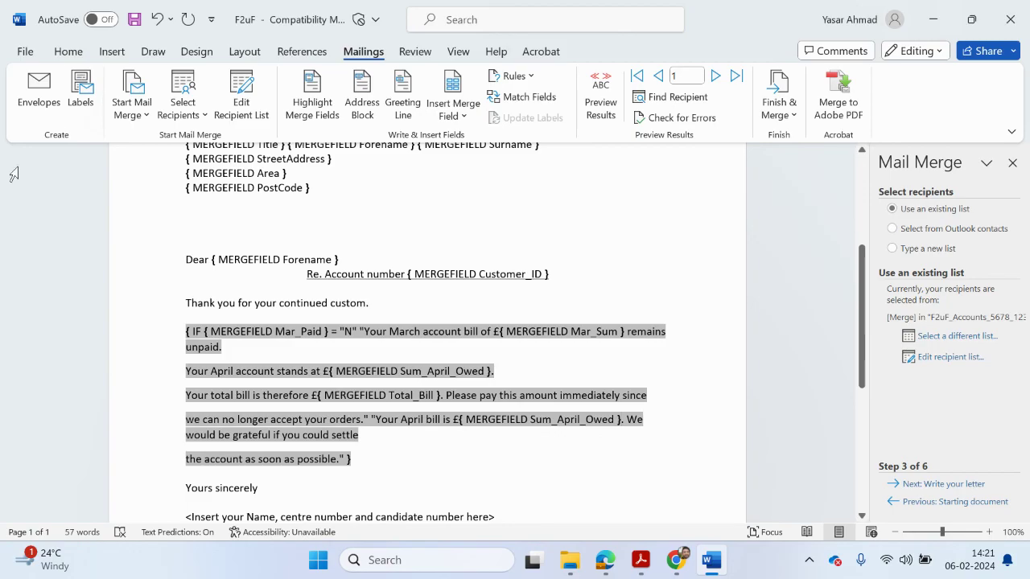
- Turn off showing field codes instead of their values in the advanced Word options
click(29, 51)
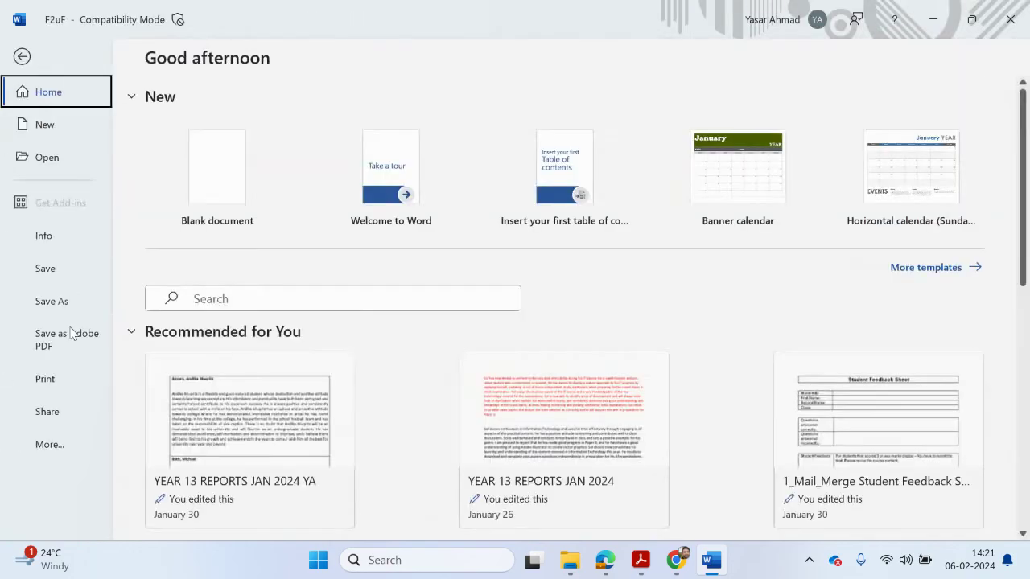
click(76, 453)
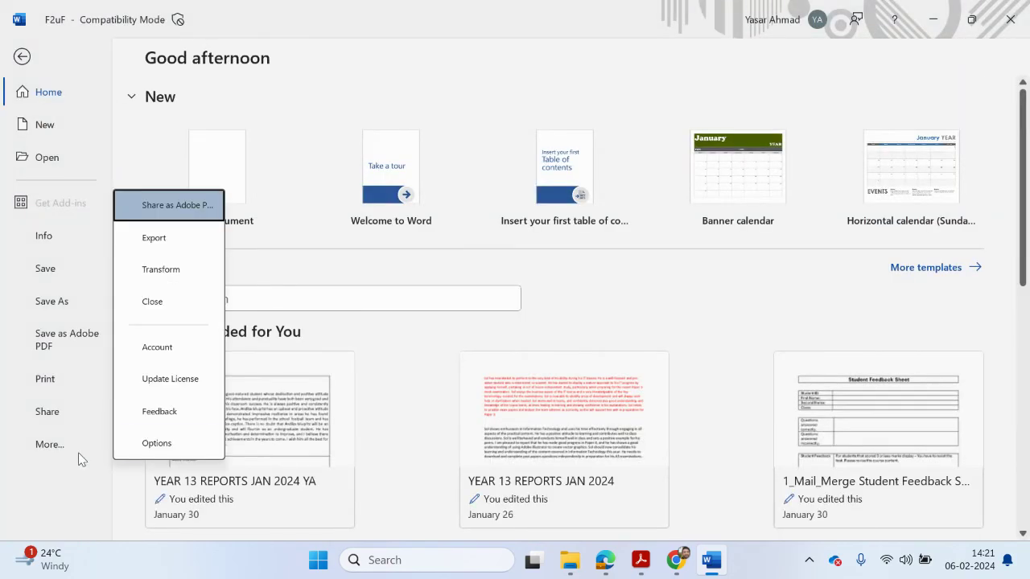
click(156, 449)
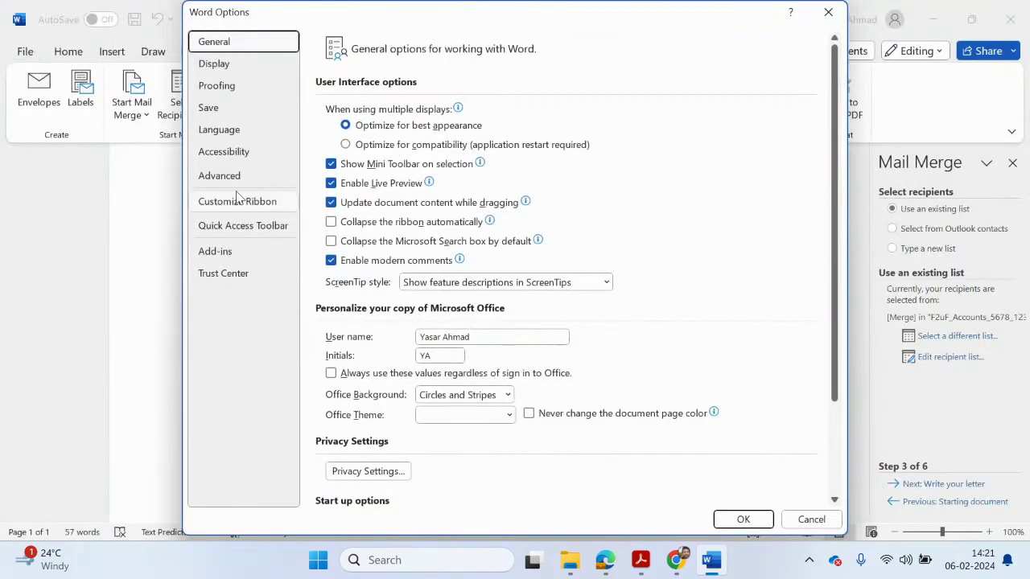
click(225, 176)
scroll(362, 273, down, 15)
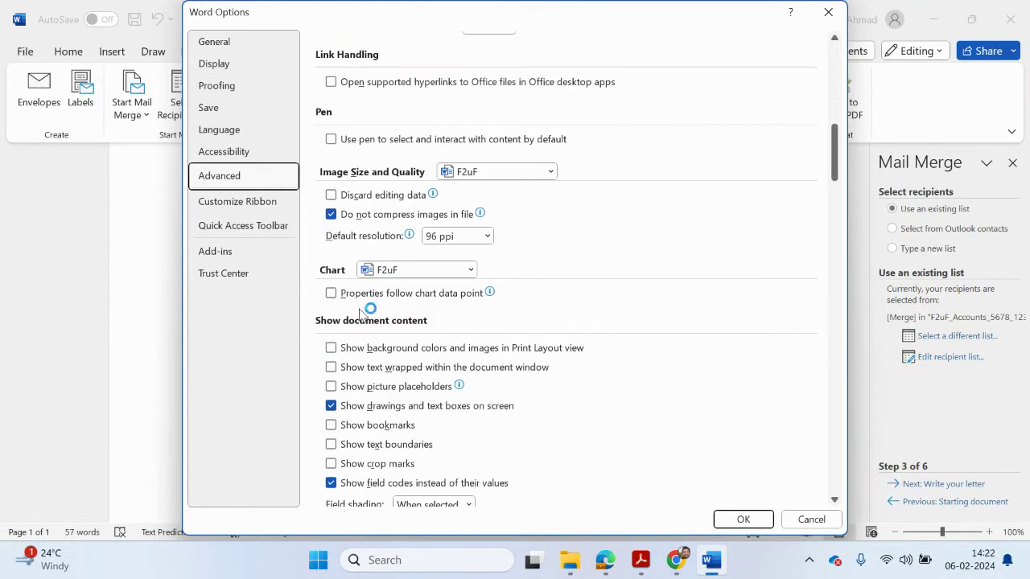
scroll(361, 310, down, 3)
click(332, 368)
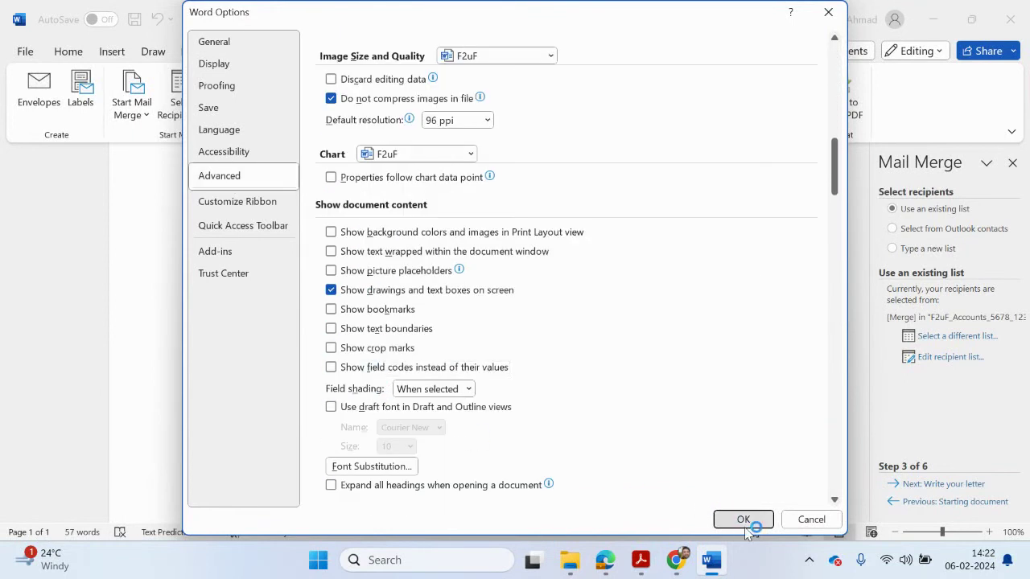
click(746, 525)
- Preview the merge results for the first recipient and examine the letter's address, account line and bill text
scroll(582, 368, up, 1)
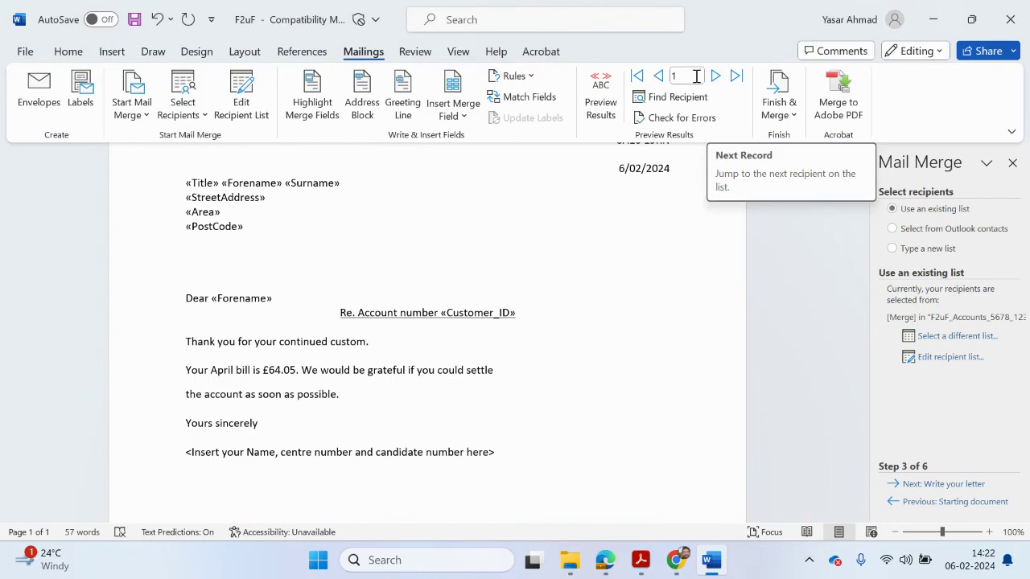
click(597, 101)
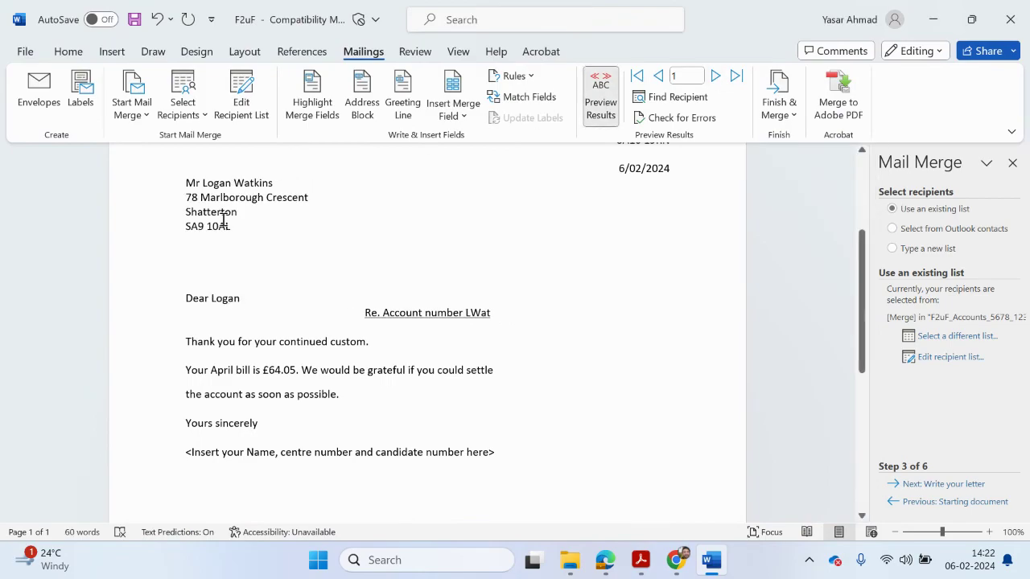
scroll(223, 218, up, 1)
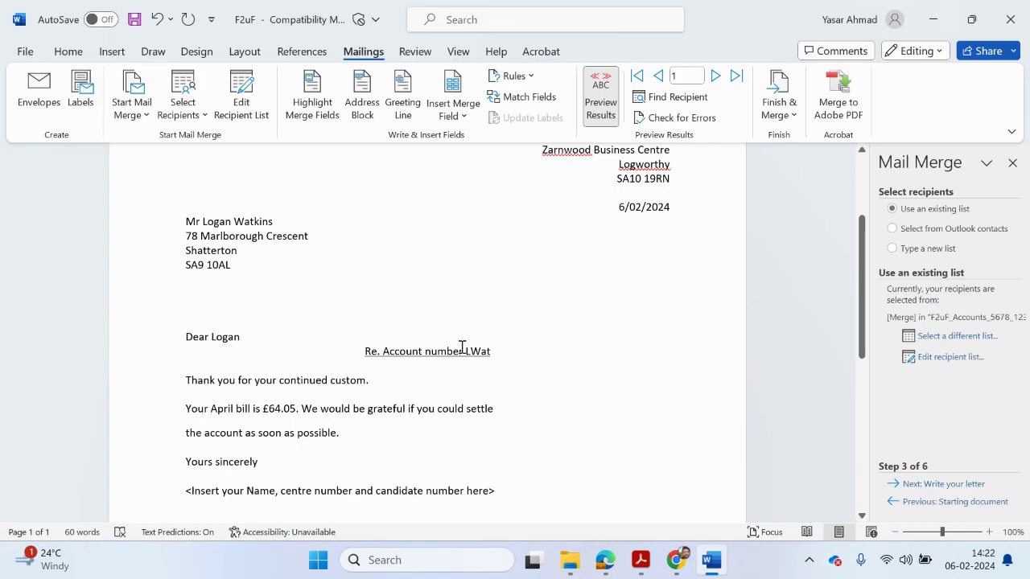
- Open the F2uF spreadsheet and check the first previewed customer's payments in row 28 of the 1st_quarter_accounts sheet
click(570, 560)
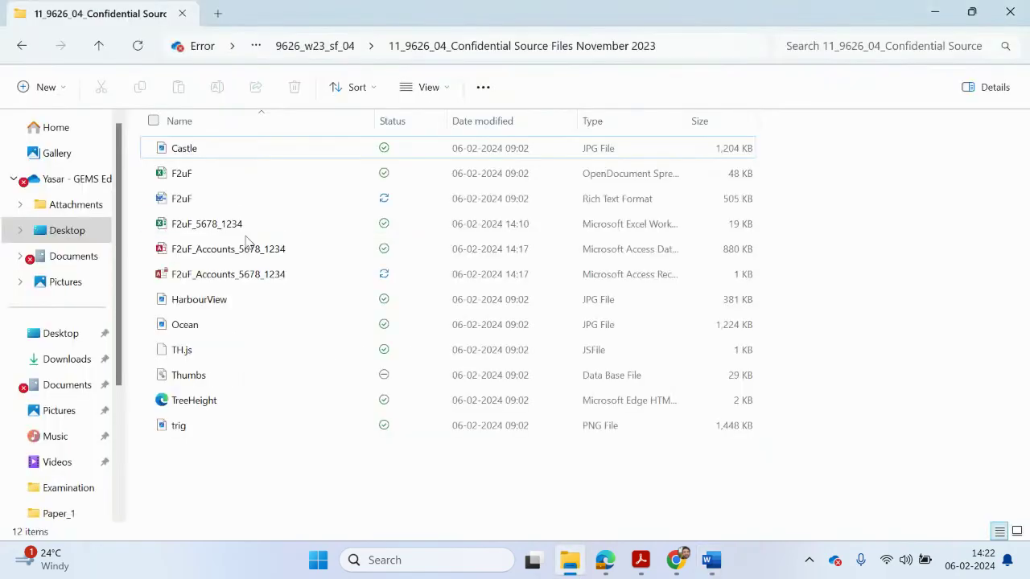
double_click(206, 171)
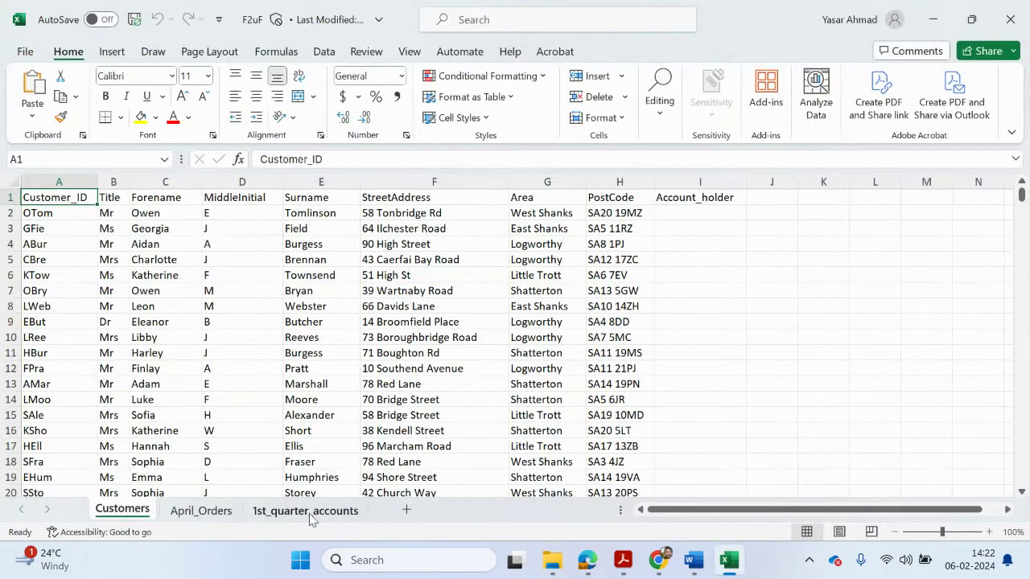
click(306, 511)
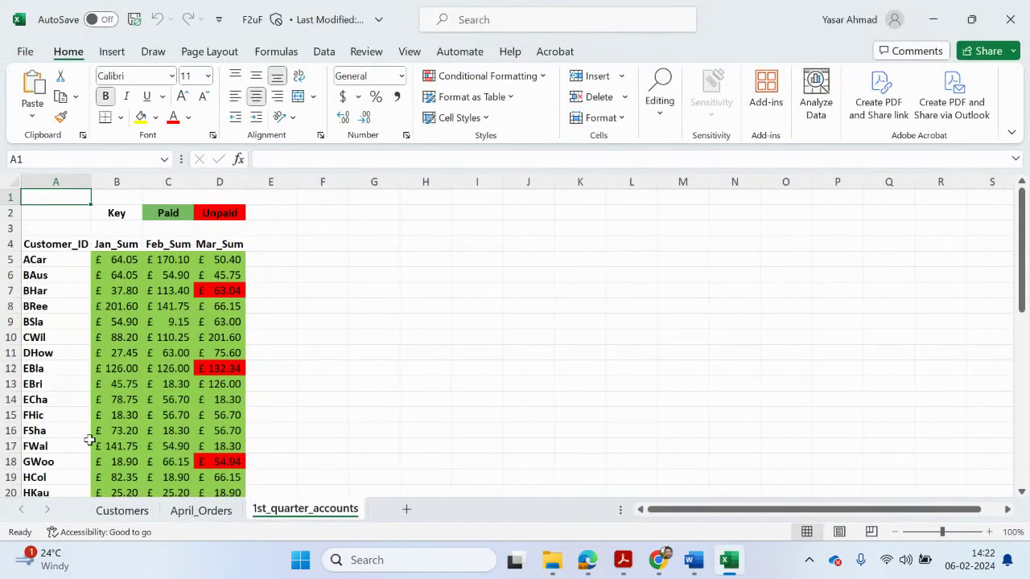
scroll(85, 441, down, 2)
scroll(85, 441, down, 2)
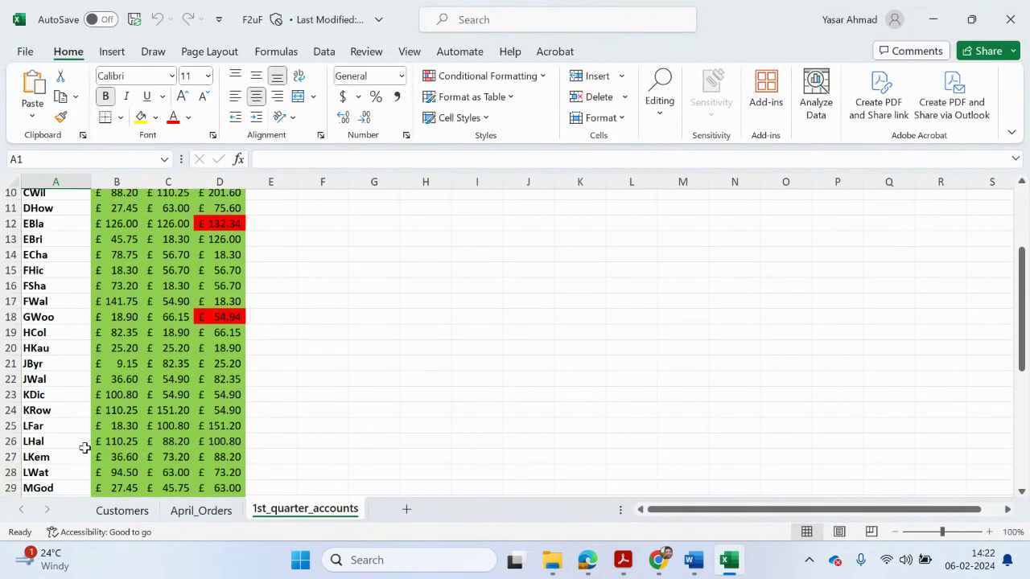
click(11, 472)
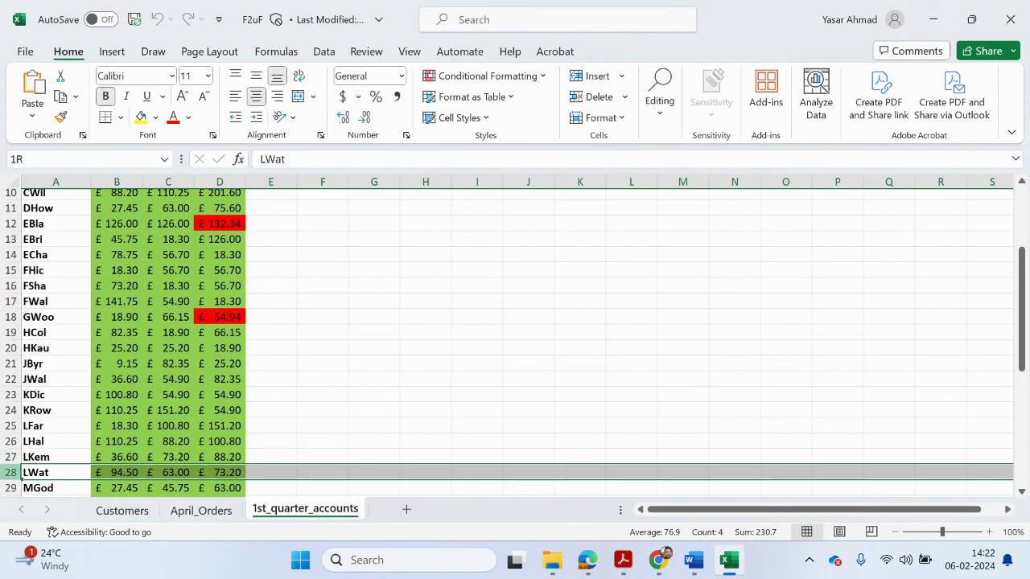
- Find the same customer's order in row 54 of the April_Orders sheet to check the April amount
click(201, 511)
scroll(79, 445, down, 9)
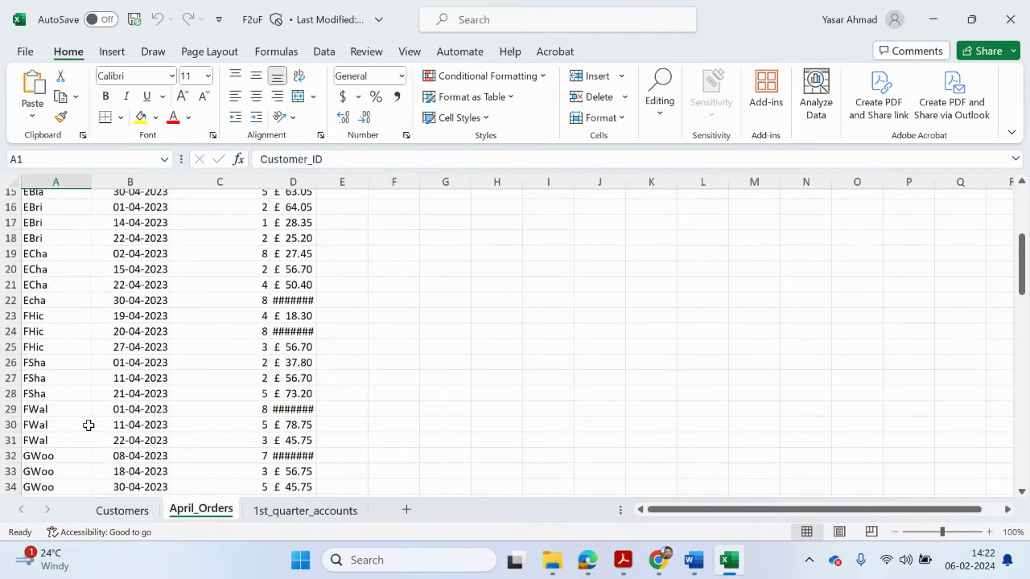
scroll(84, 433, down, 2)
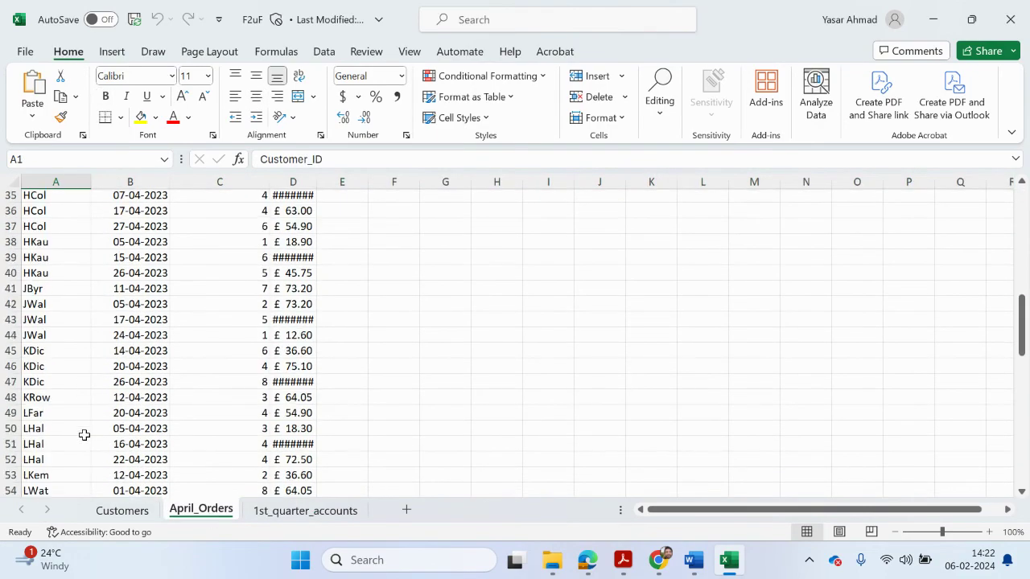
scroll(105, 454, down, 1)
click(8, 449)
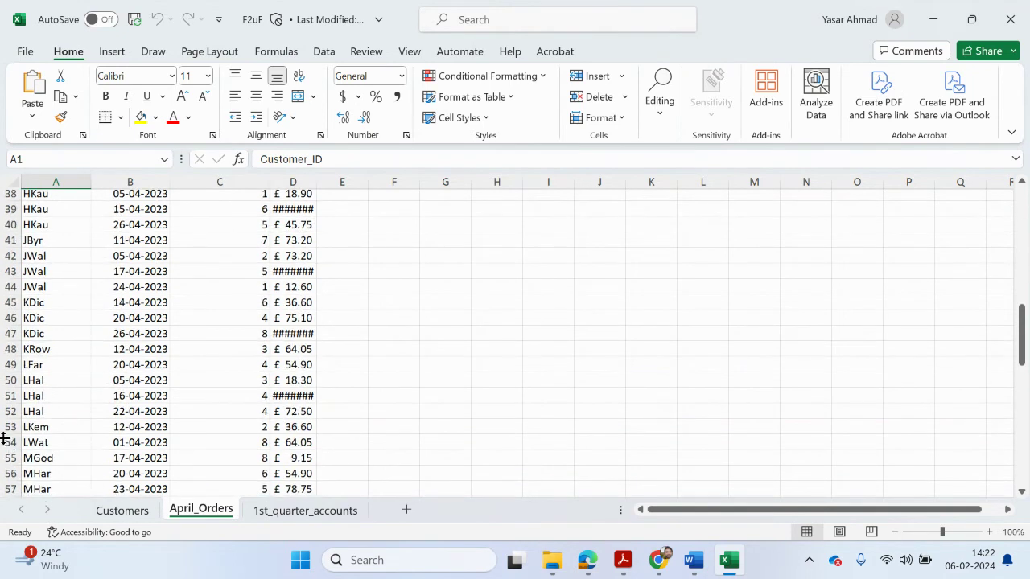
click(10, 443)
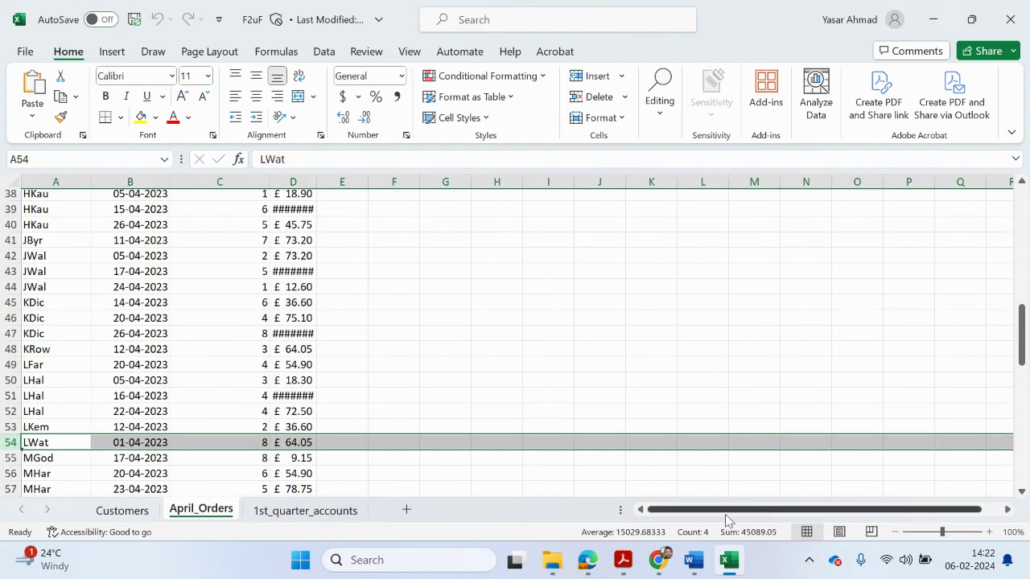
- Return to the Word letter and preview the second and third recipients' merged letters
click(695, 560)
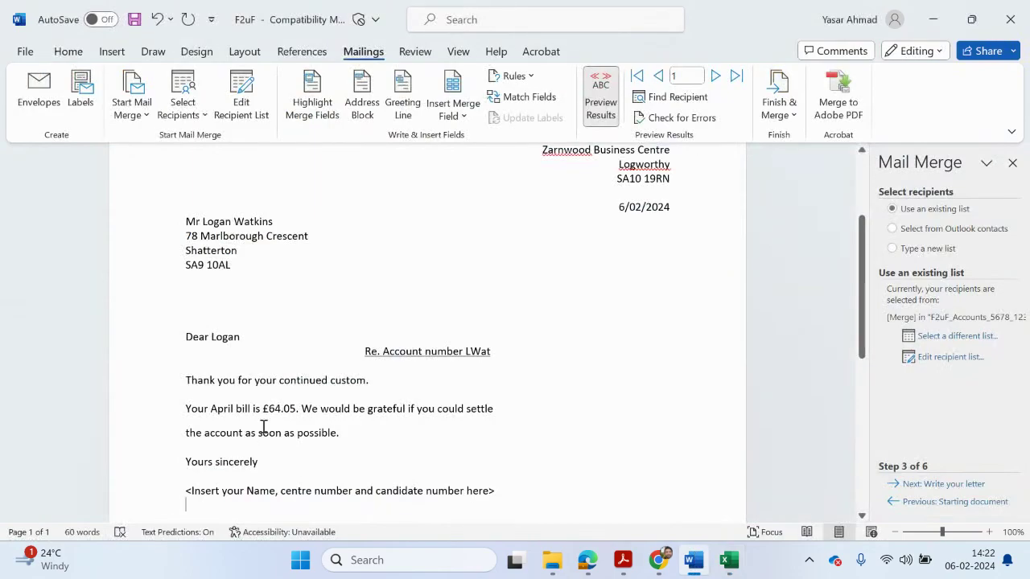
click(716, 78)
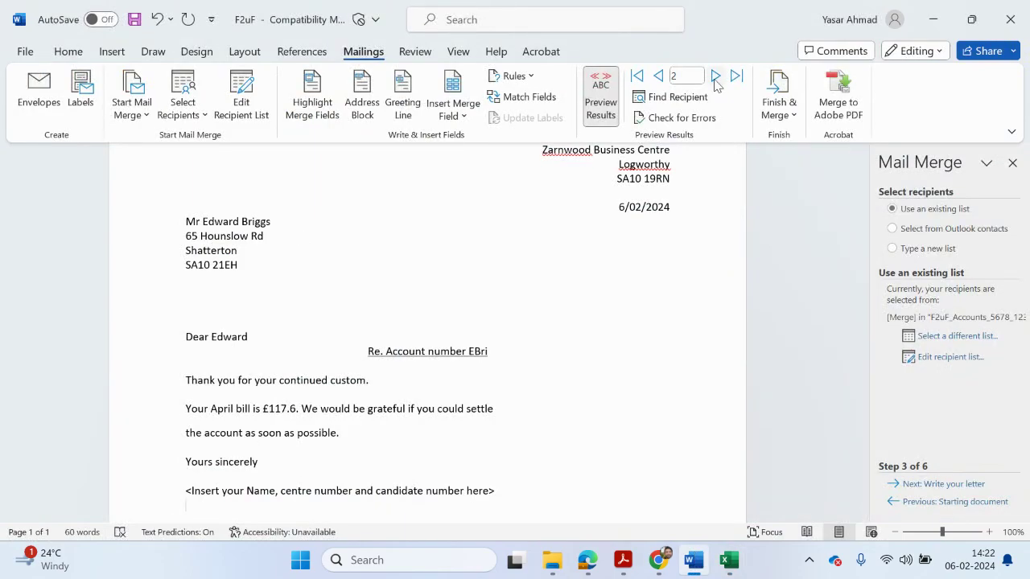
click(715, 81)
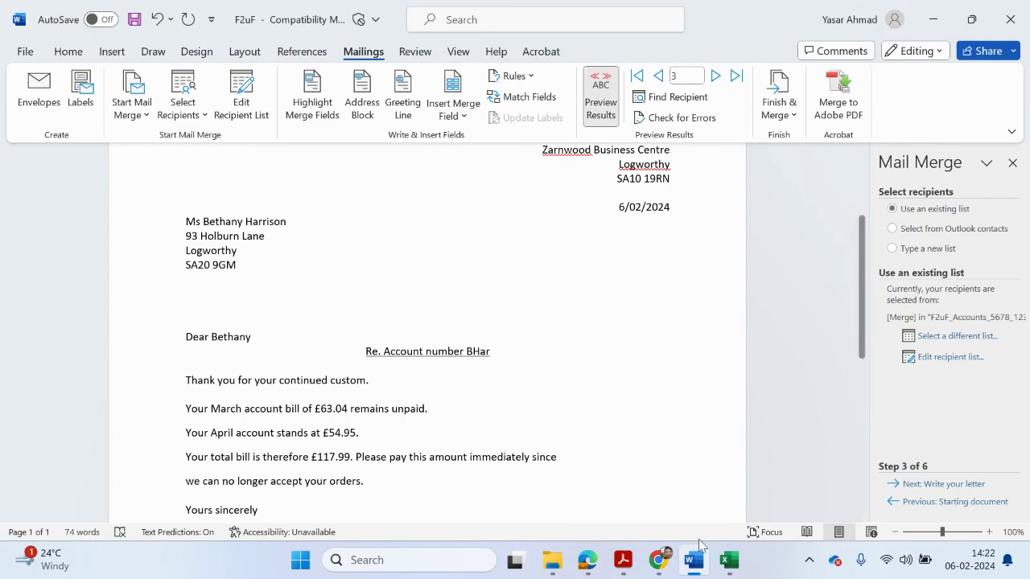
- Switch to the Excel workbook and check the third recipient's March bill in row 7 of 1st_quarter_accounts
click(730, 560)
click(279, 515)
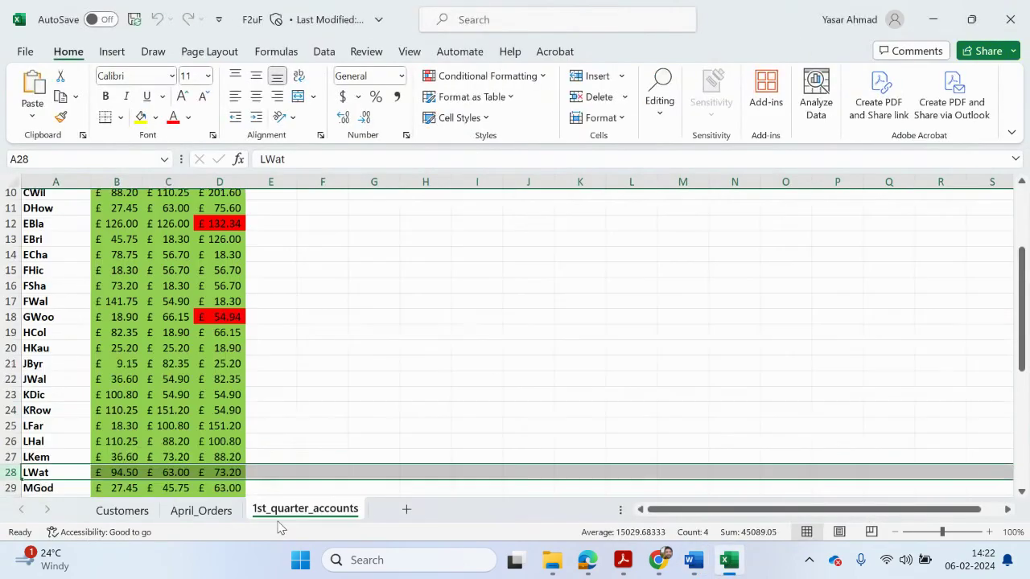
scroll(86, 361, up, 3)
click(11, 430)
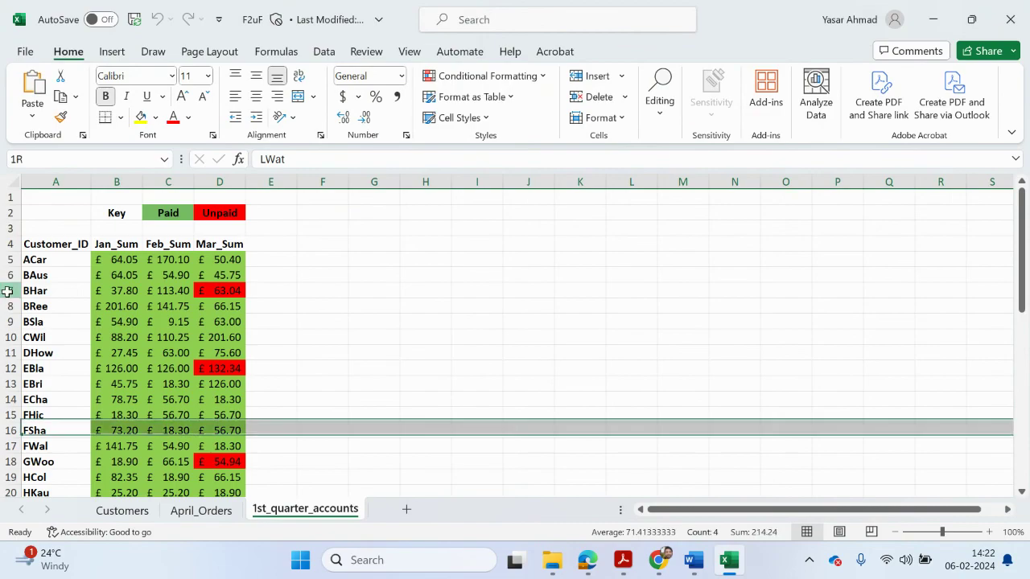
click(11, 290)
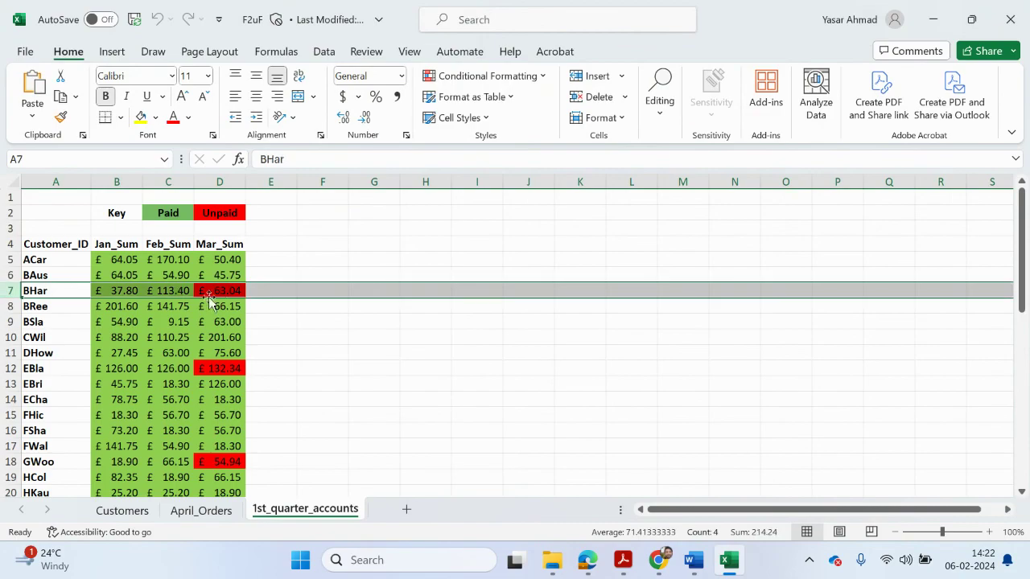
- Search the Customers sheet for the third recipient's customer ID and check their name and address details
click(141, 512)
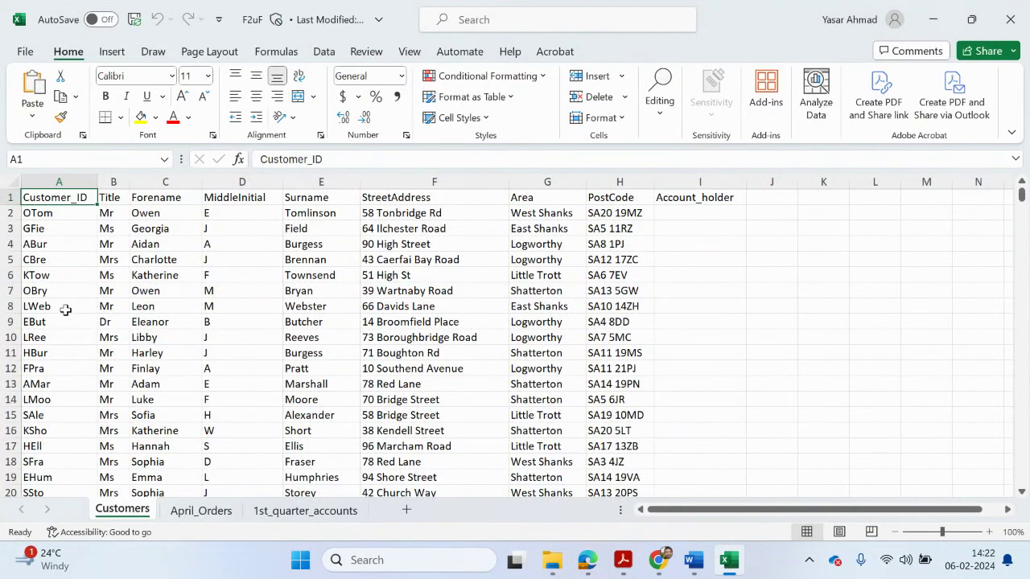
scroll(65, 340, down, 3)
scroll(65, 342, down, 7)
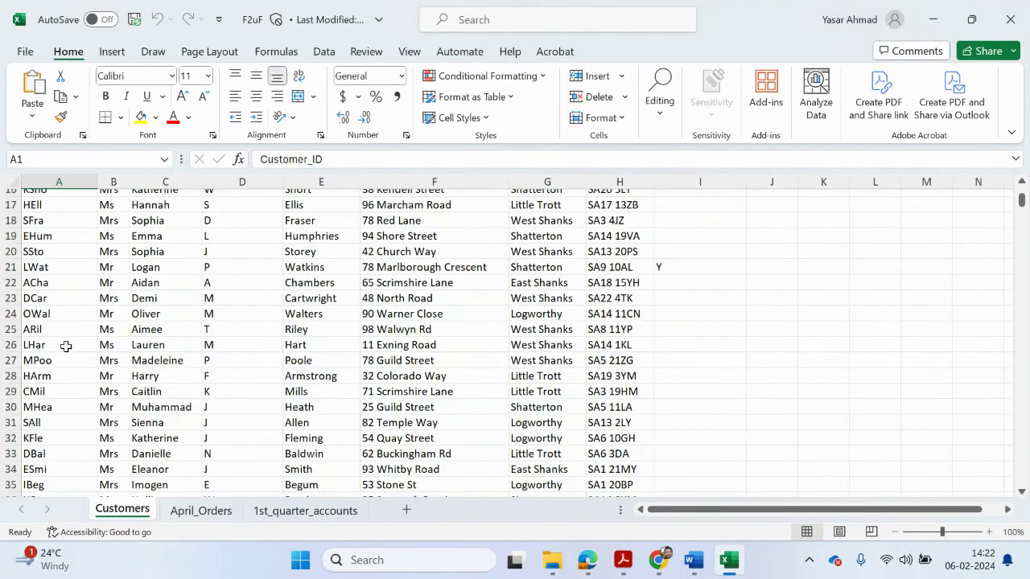
scroll(67, 347, down, 10)
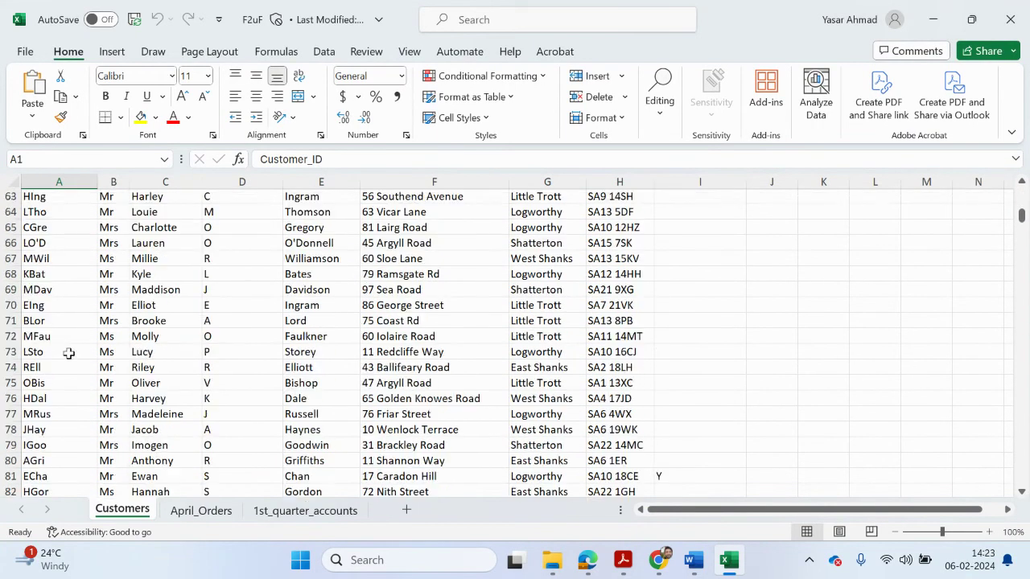
scroll(70, 353, down, 6)
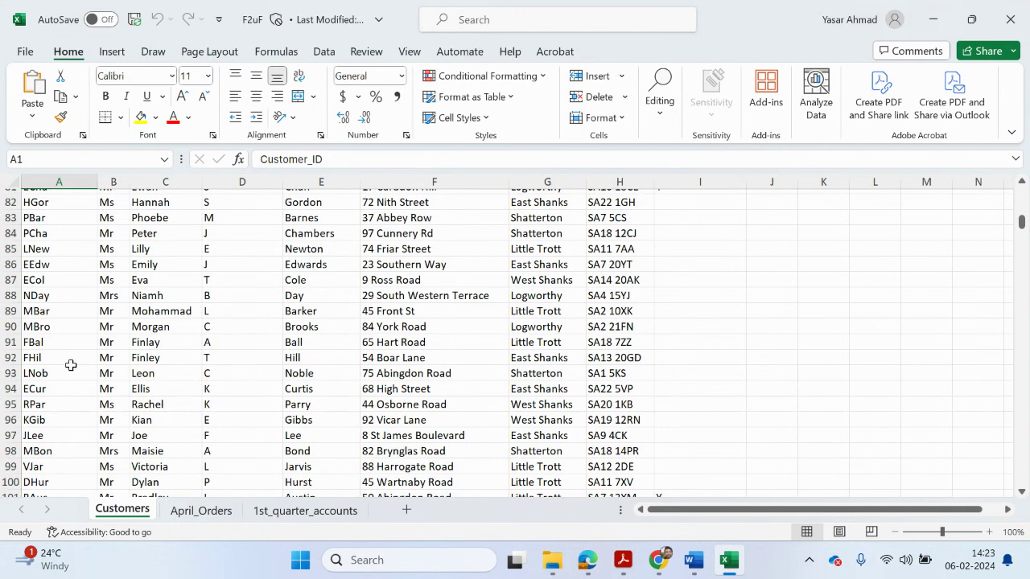
key(ctrl+f)
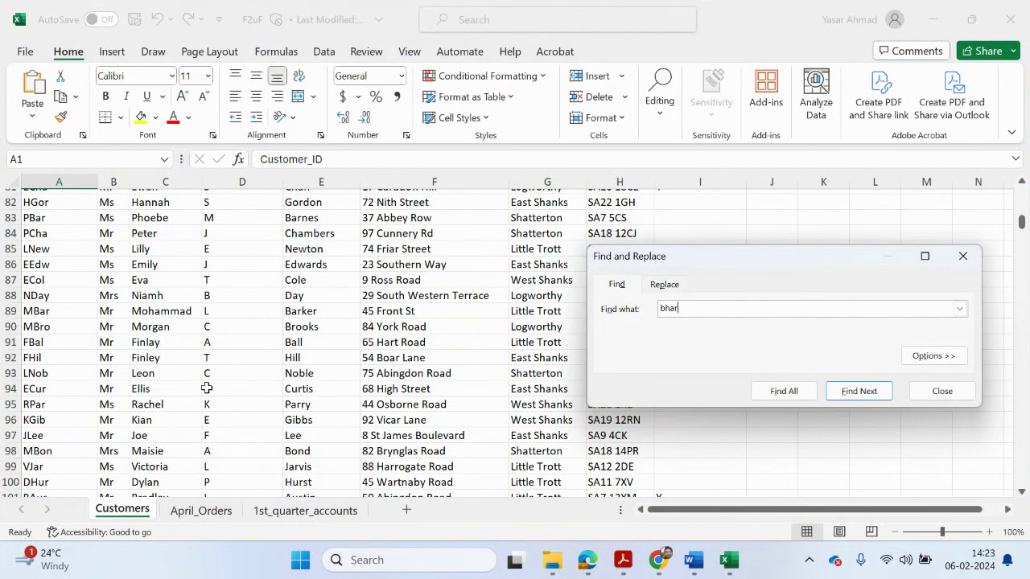
key(Return)
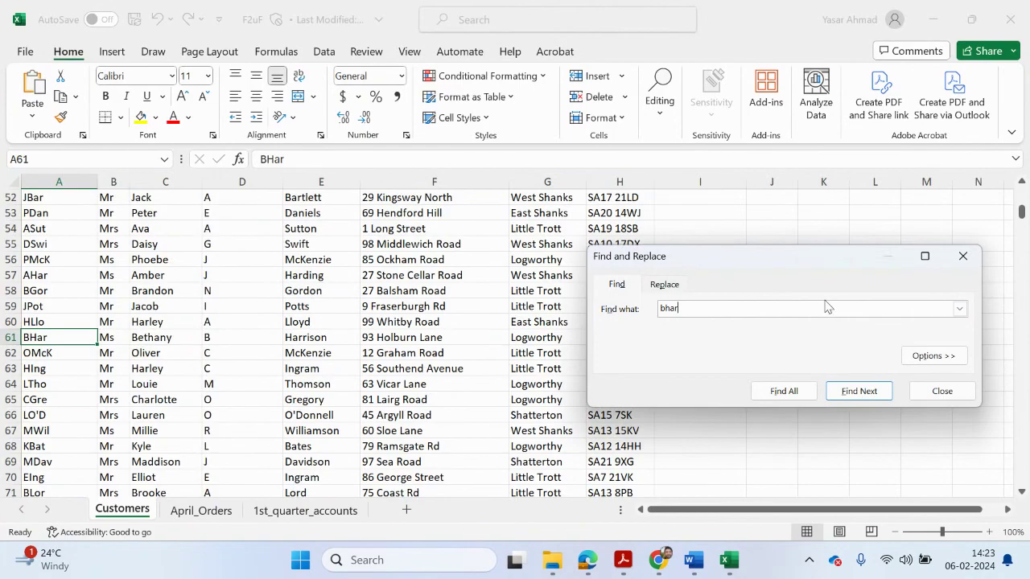
click(962, 256)
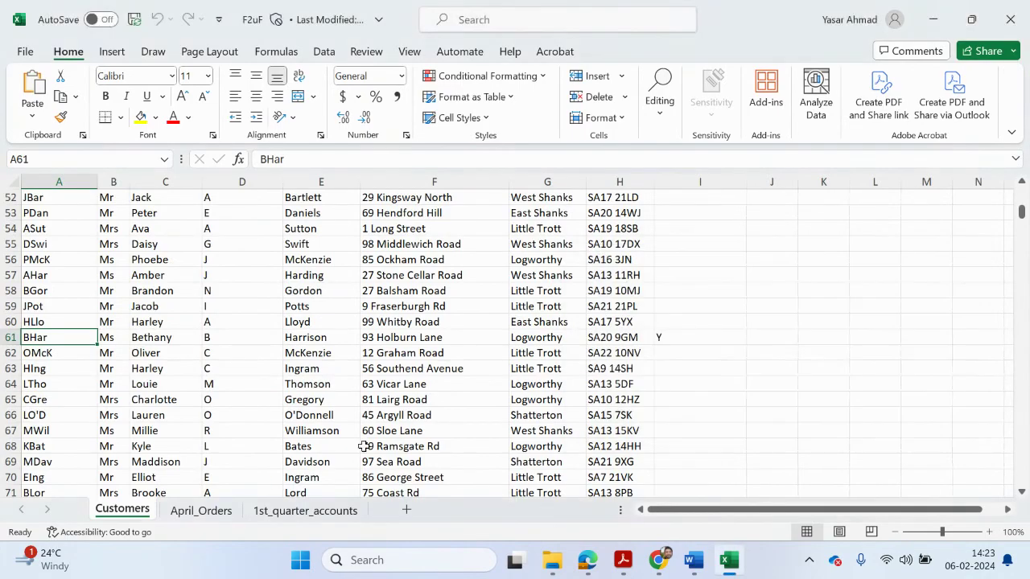
- Check the third recipient's April amount in row 6 of the April_Orders sheet
click(275, 512)
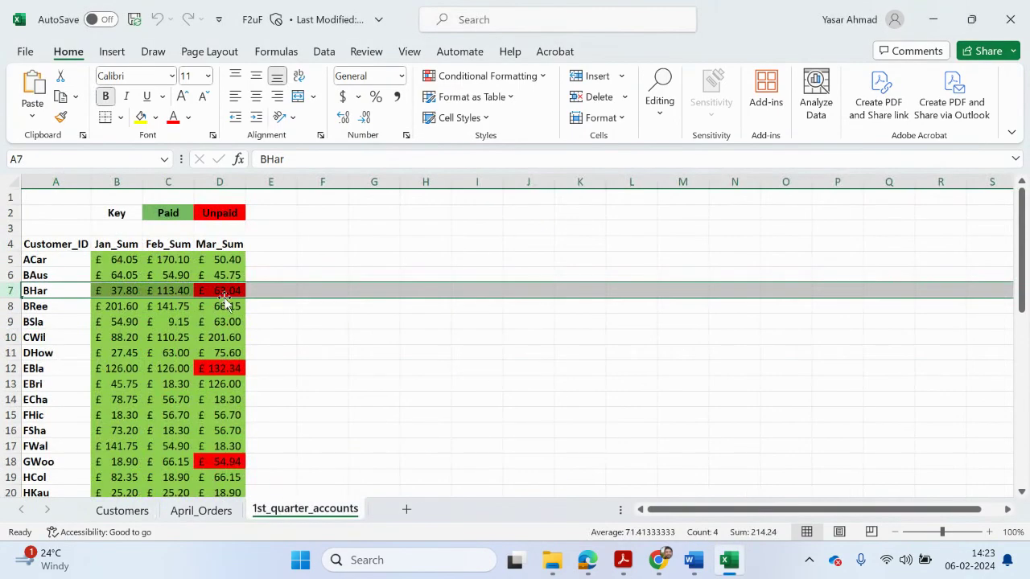
click(213, 513)
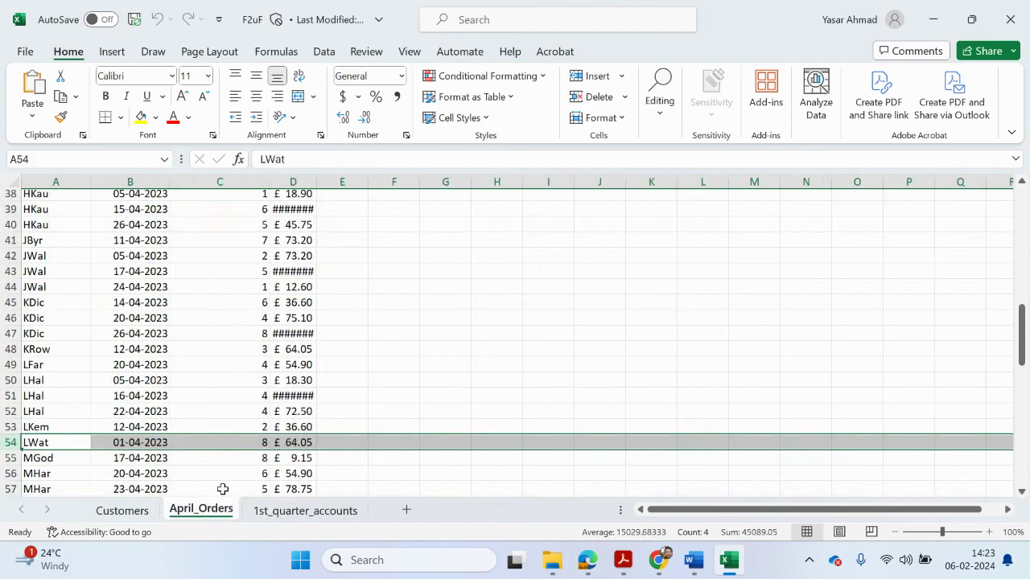
scroll(217, 463, up, 7)
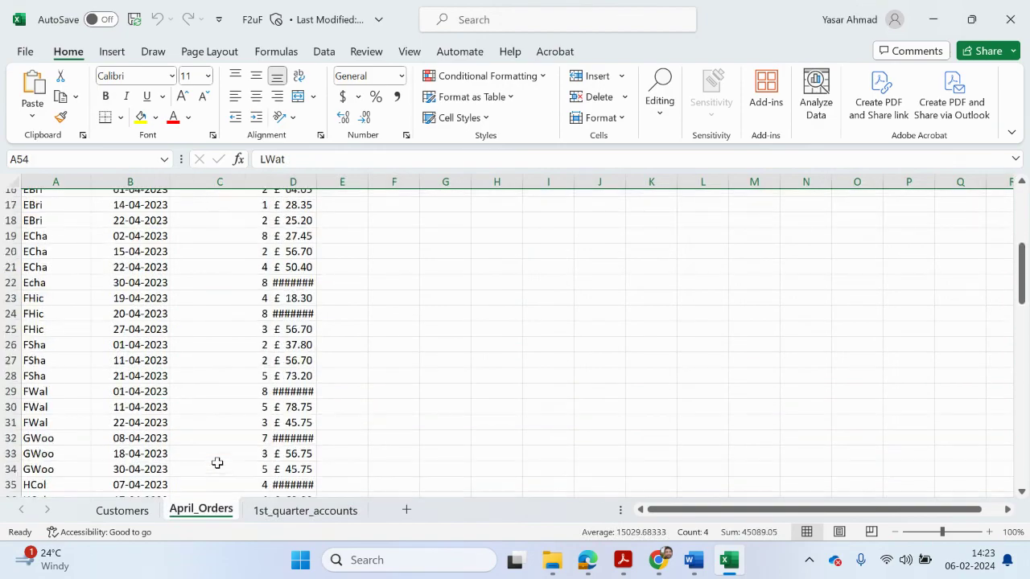
scroll(218, 463, up, 5)
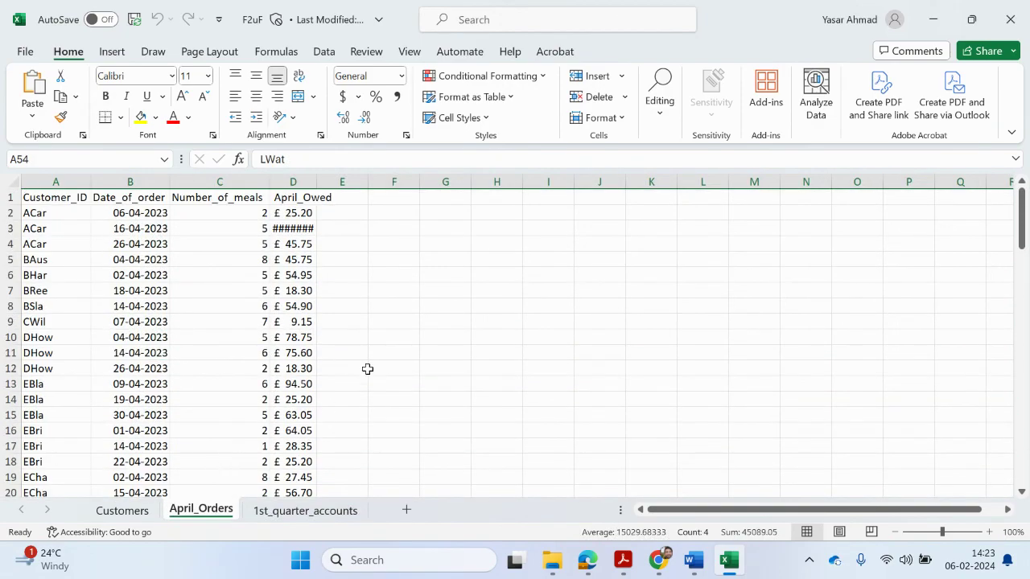
click(312, 277)
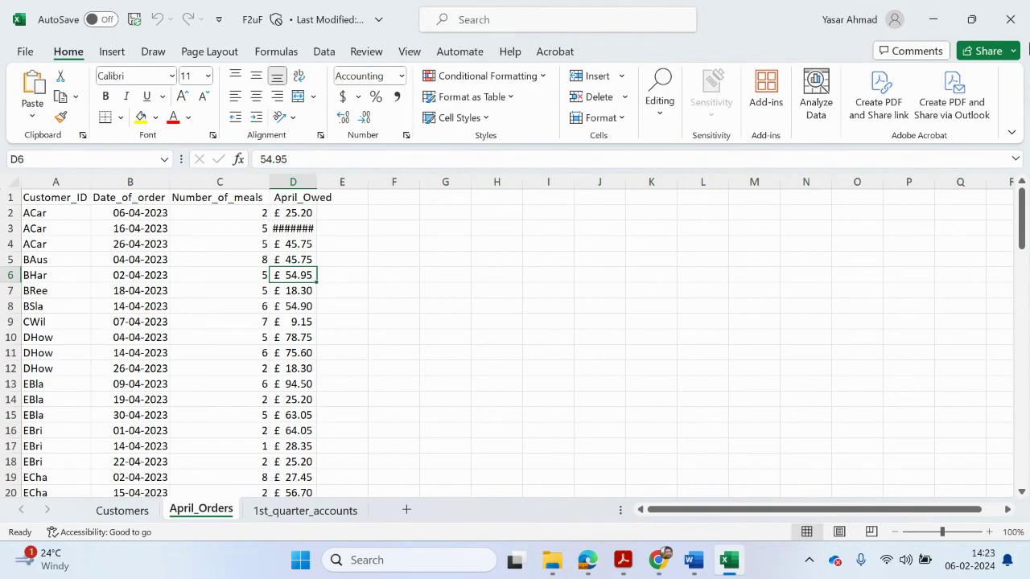
- Return to the Word letter and preview the fifth recipient's merged letter
click(933, 19)
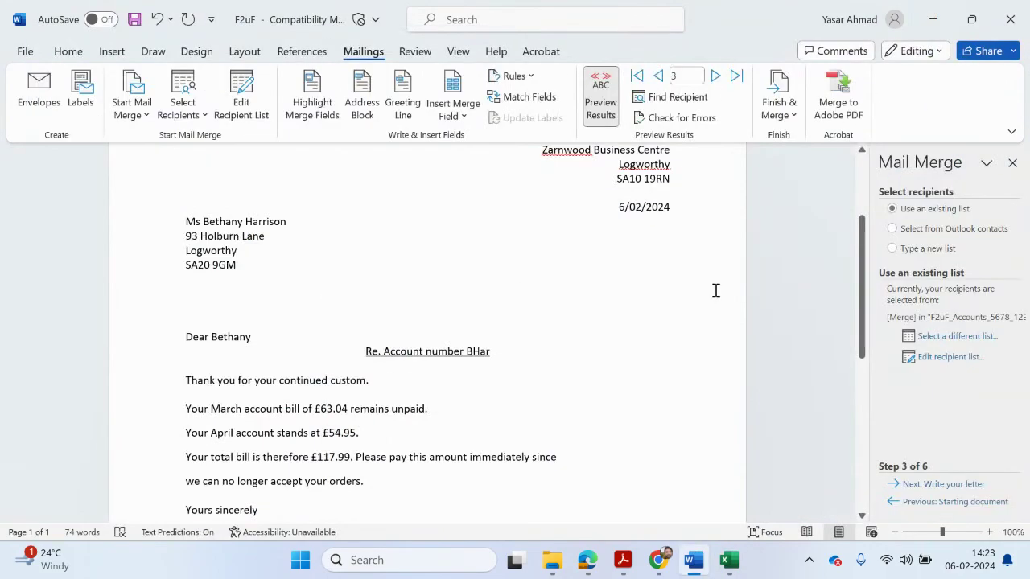
click(716, 74)
click(715, 75)
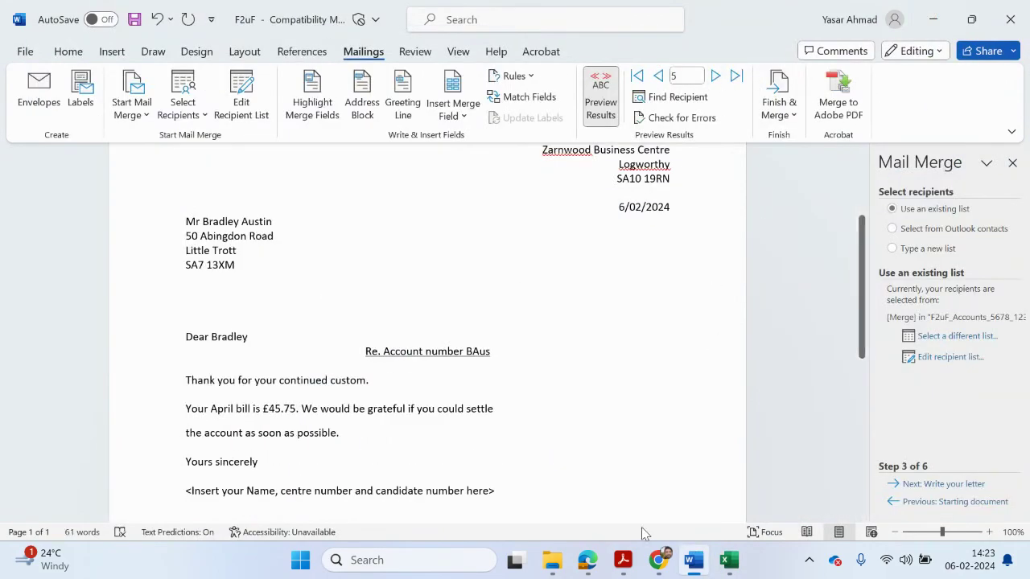
- Switch to the exam paper PDF and highlight the instruction to merge letters only to customers who have not paid their March bill
click(622, 560)
scroll(596, 428, down, 4)
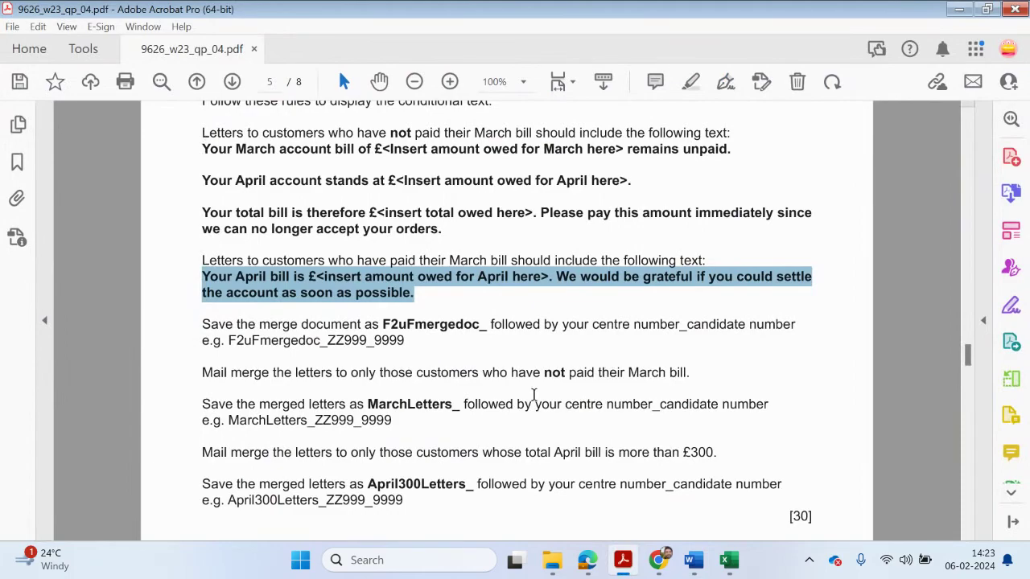
drag(202, 373, 687, 372)
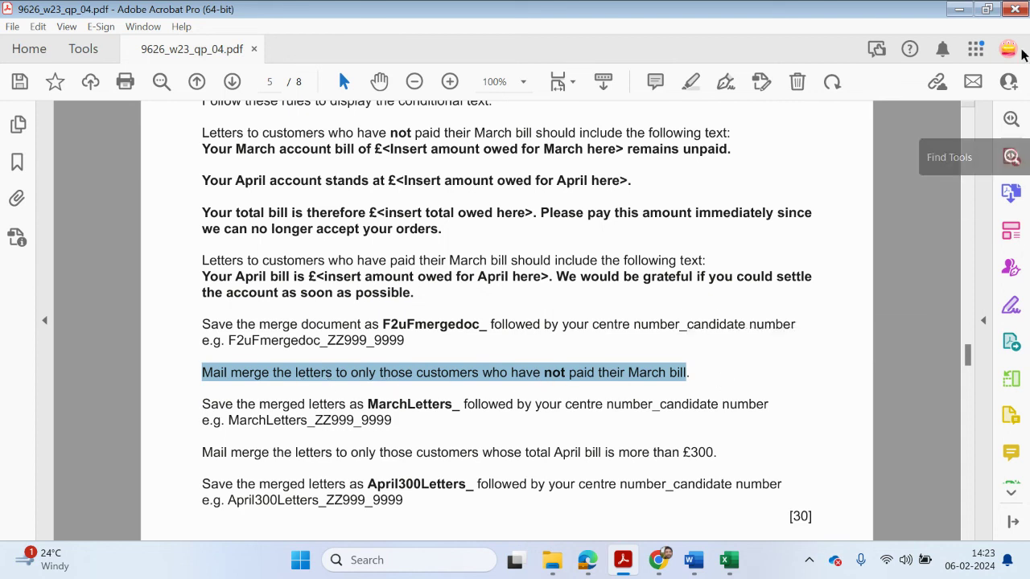
click(959, 9)
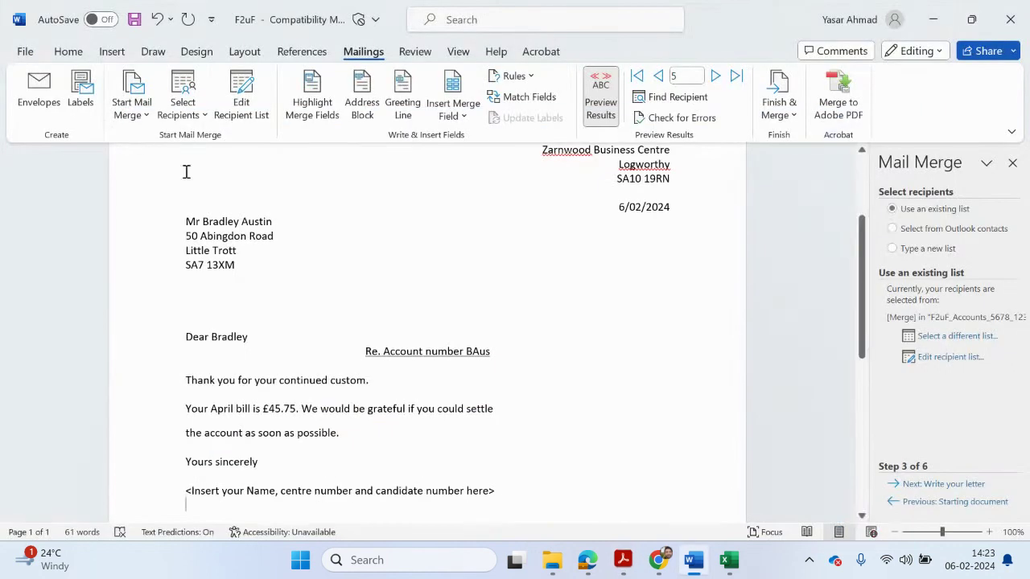
- Open the letter's mail merge recipient list in Word and widen its dialog to show all columns through Total_Bill
click(244, 107)
drag(539, 116, 274, 161)
drag(414, 455, 863, 456)
scroll(442, 266, down, 2)
scroll(442, 266, up, 2)
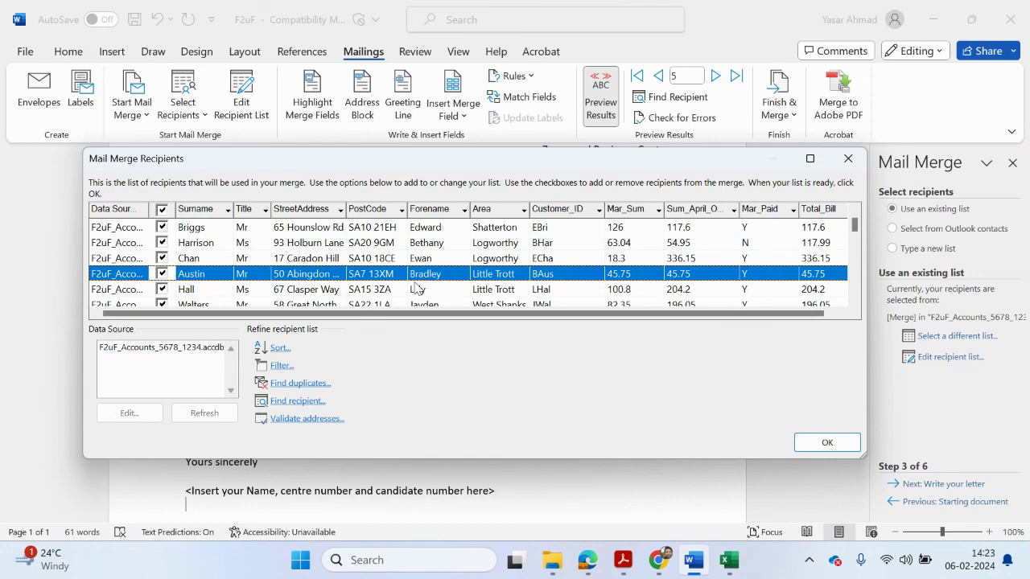
- Filter the merge recipients to records where Mar_Paid is equal to N, rechecking the unpaid March bill instruction in the exam paper
click(280, 367)
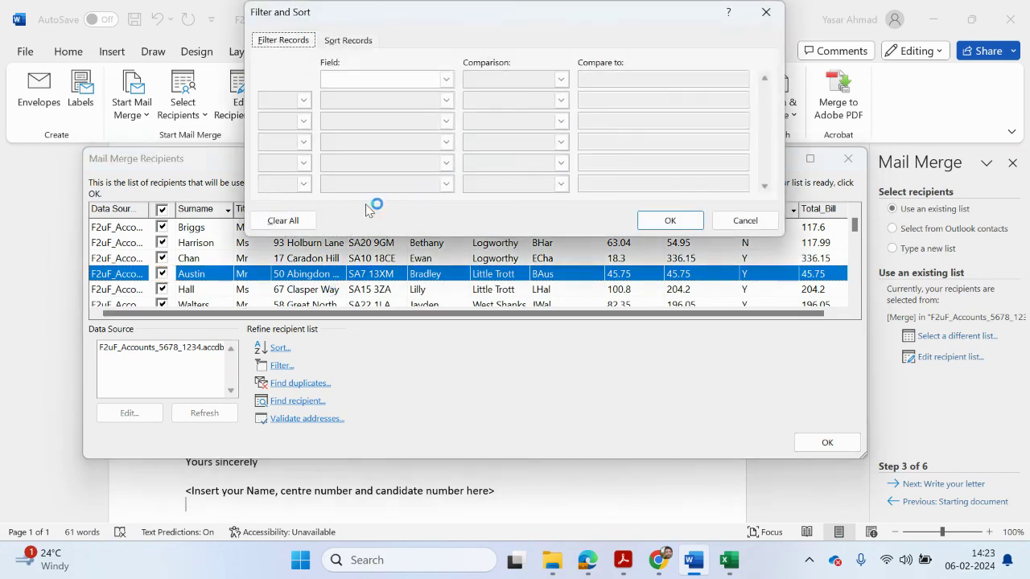
click(446, 80)
scroll(414, 113, down, 2)
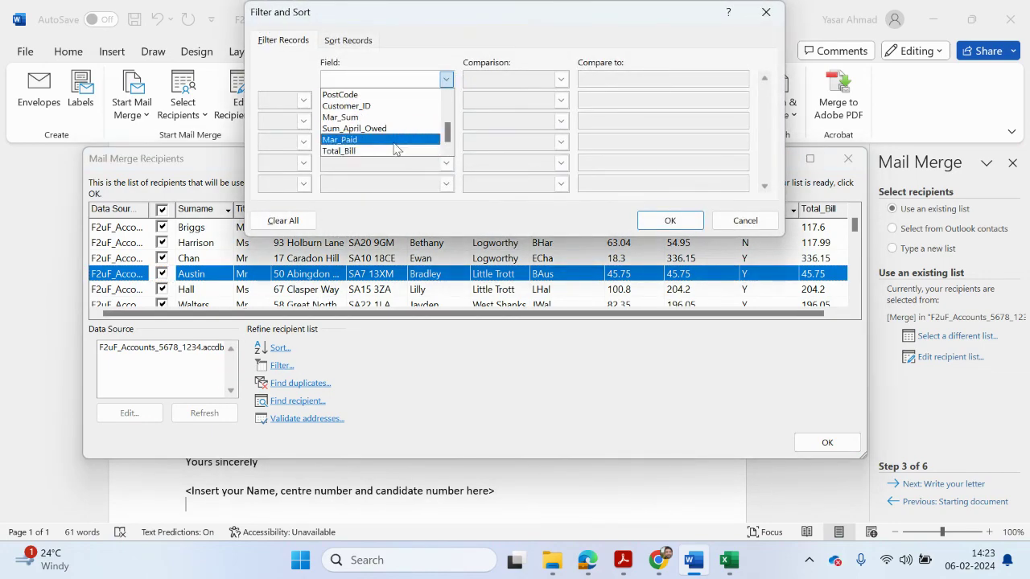
click(378, 139)
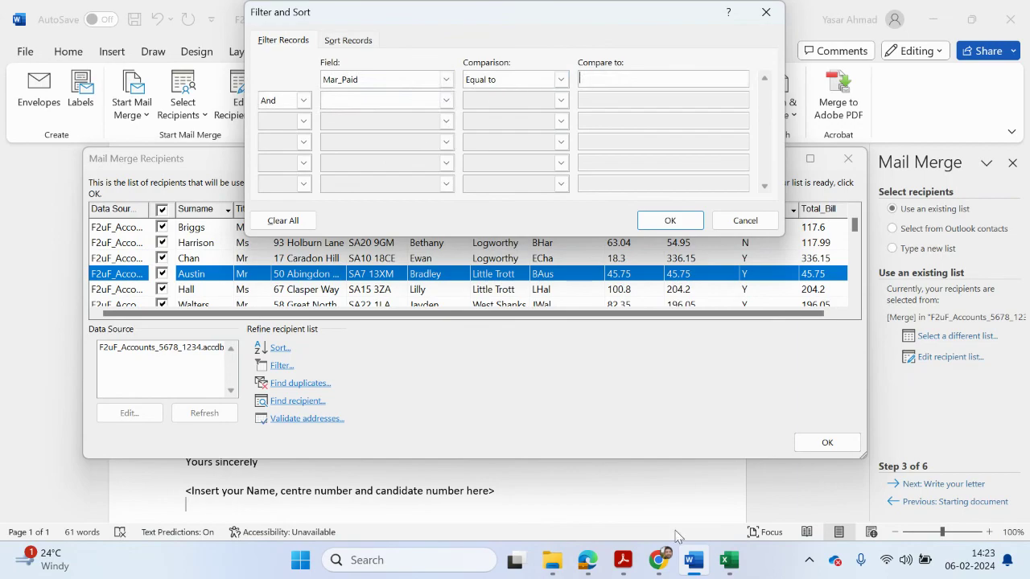
click(623, 560)
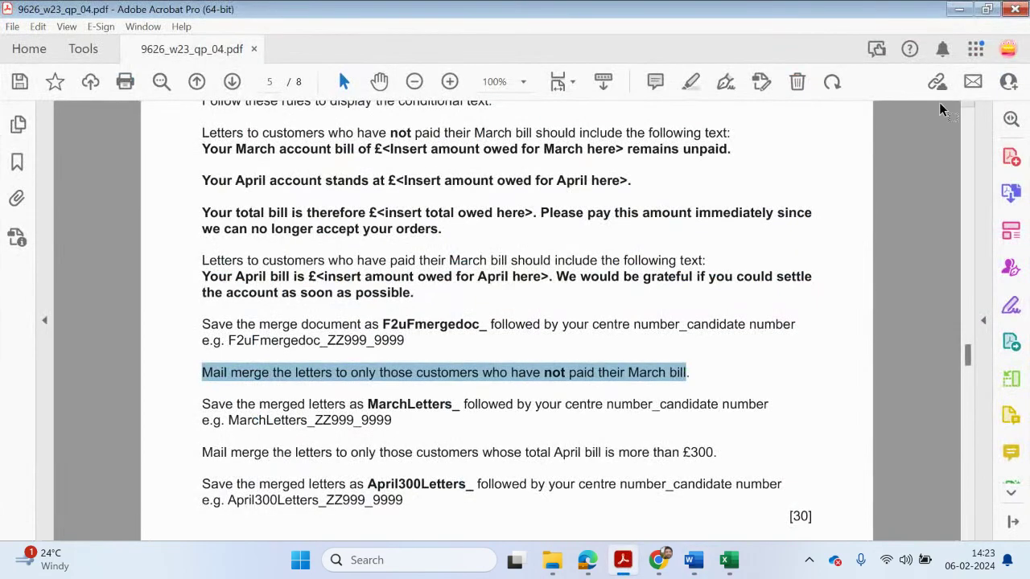
click(959, 9)
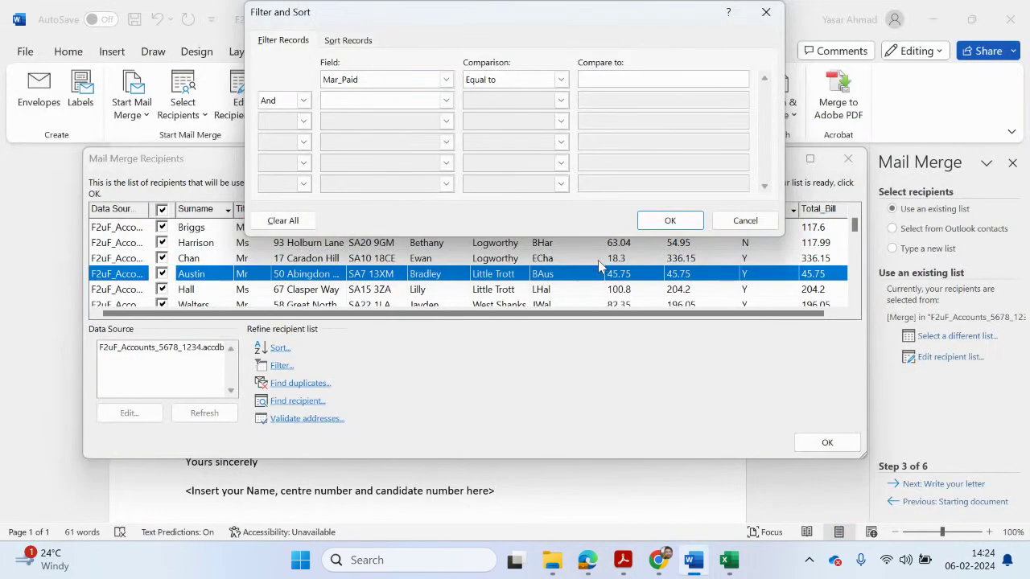
click(670, 221)
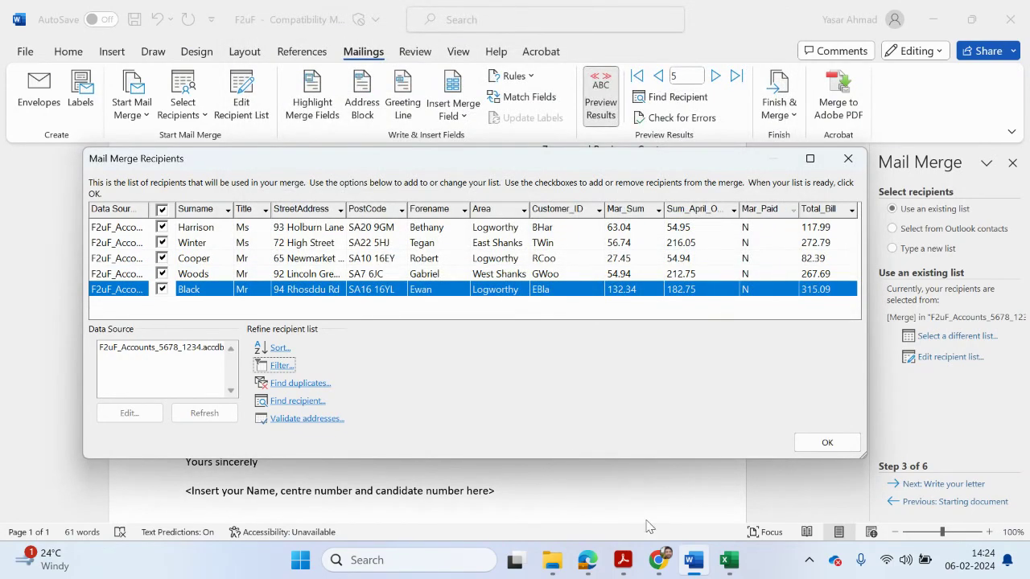
- Read the exam paper's instructions for saving MarchLetters and merging letters to customers whose total April bill exceeds £300
click(623, 561)
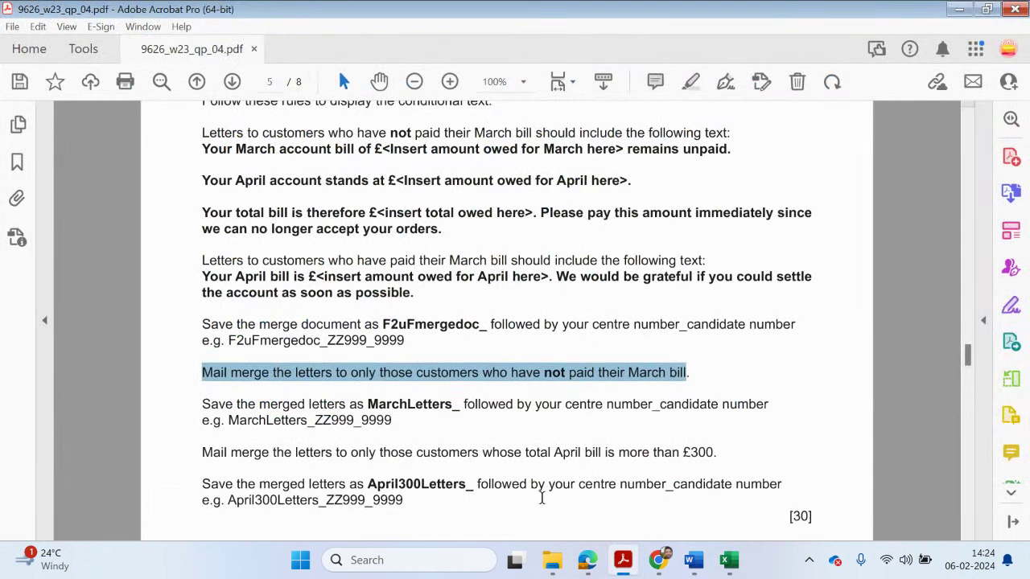
scroll(548, 498, down, 1)
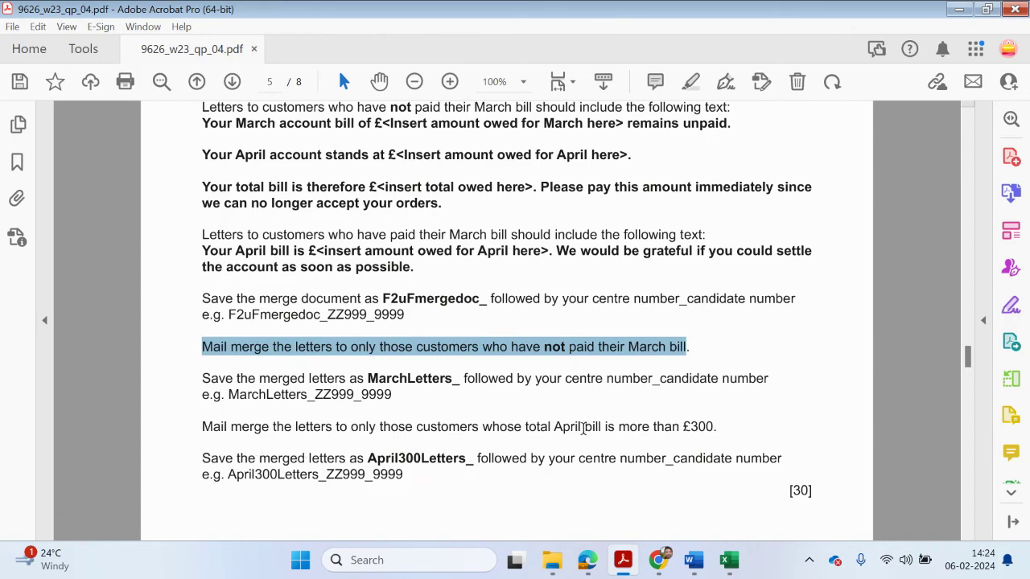
click(956, 14)
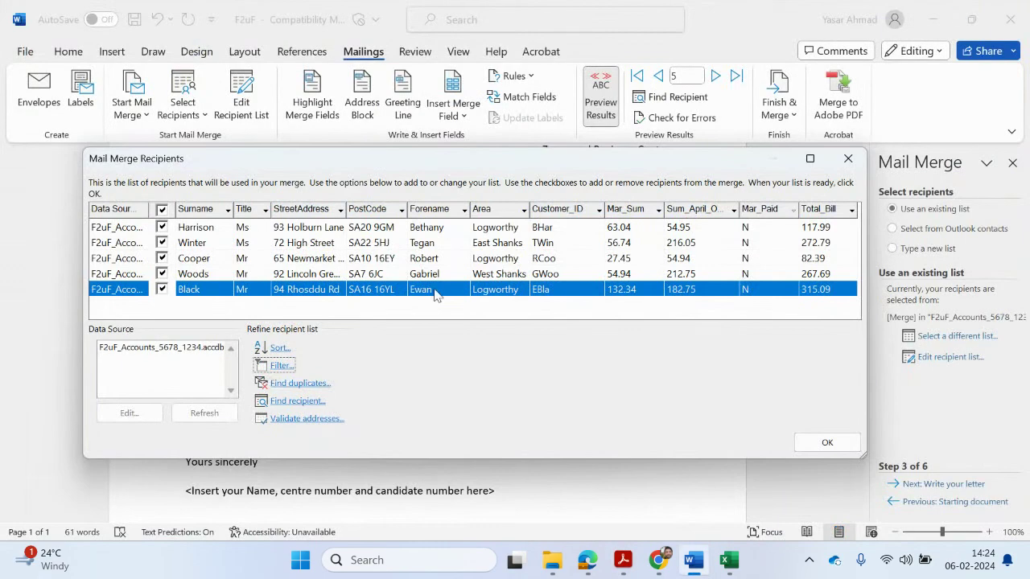
- Reopen the recipient filter and set the Mar_Paid condition's comparison value to Y
click(280, 365)
click(693, 80)
double_click(591, 86)
text(Y)
- Add a second filter condition requiring Sum_April_Owed to be greater than 300, and apply it to the merge recipients
click(446, 99)
scroll(406, 161, down, 1)
scroll(407, 161, down, 2)
click(408, 160)
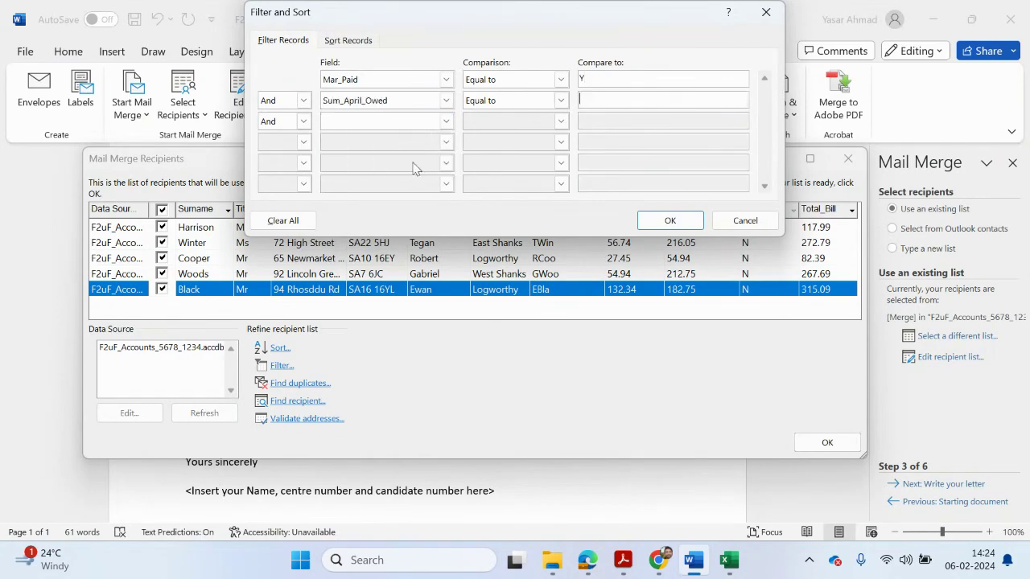
click(561, 100)
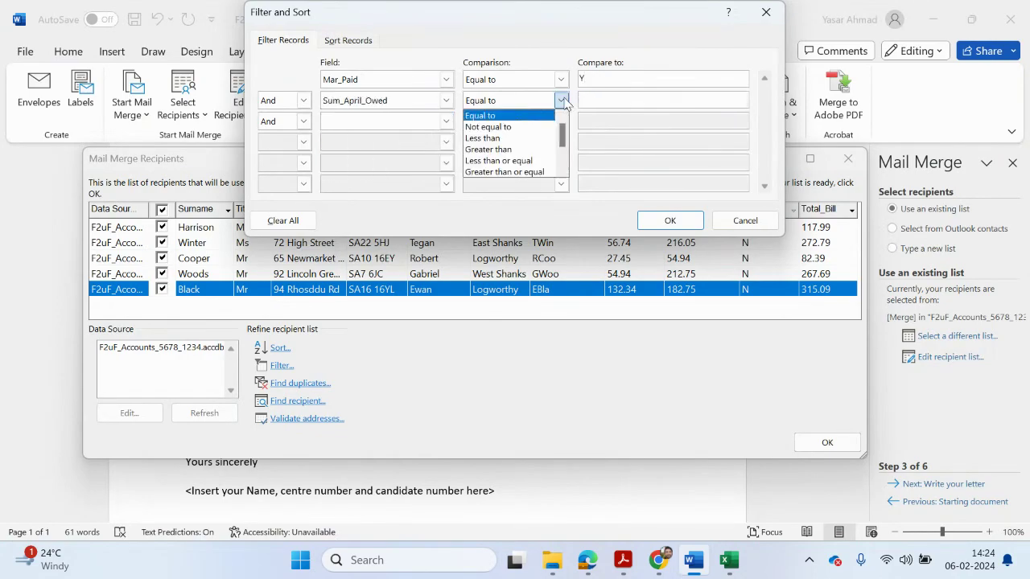
click(517, 150)
click(599, 98)
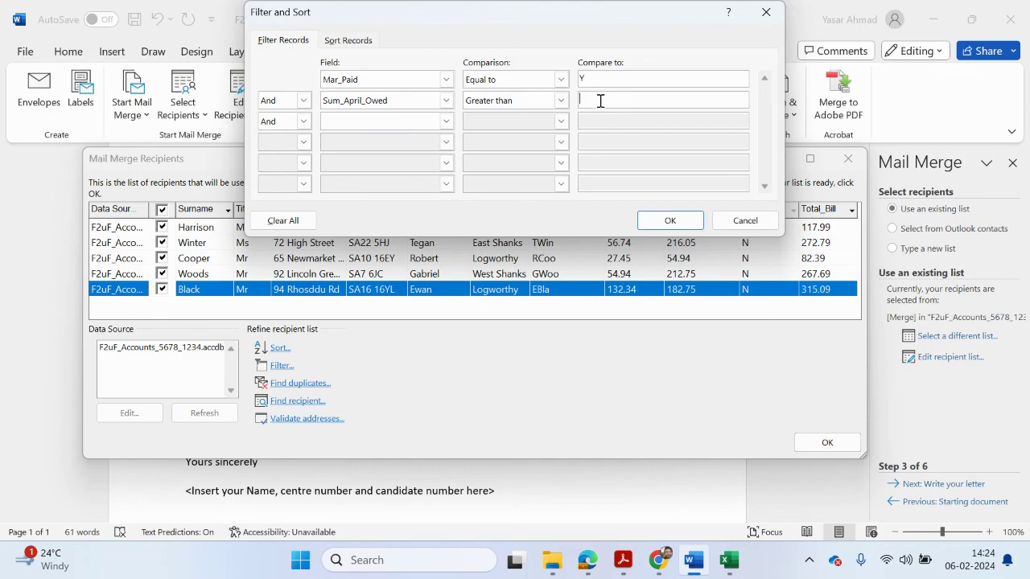
click(668, 221)
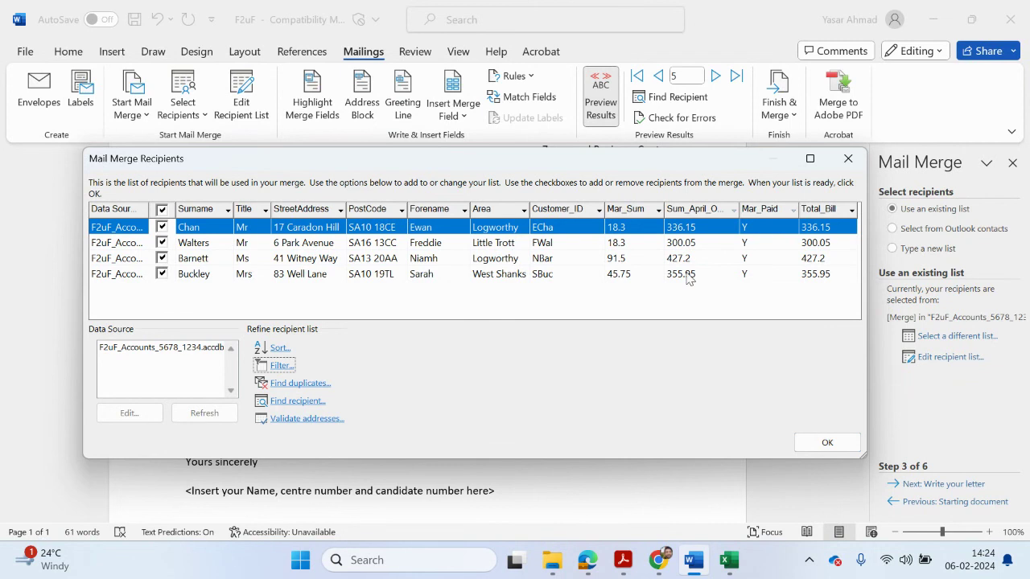
click(823, 442)
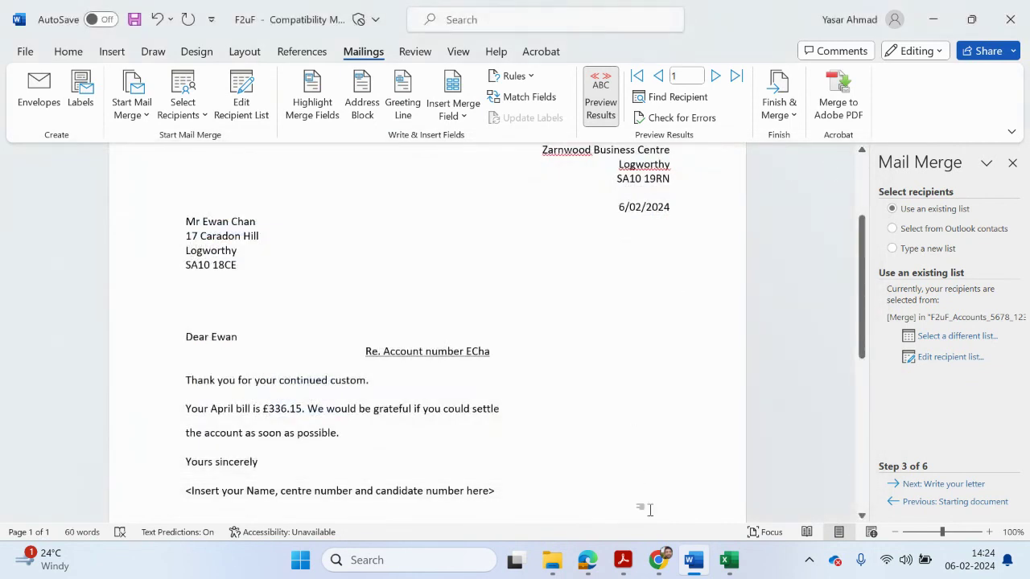
mouse_move(658, 560)
click(636, 507)
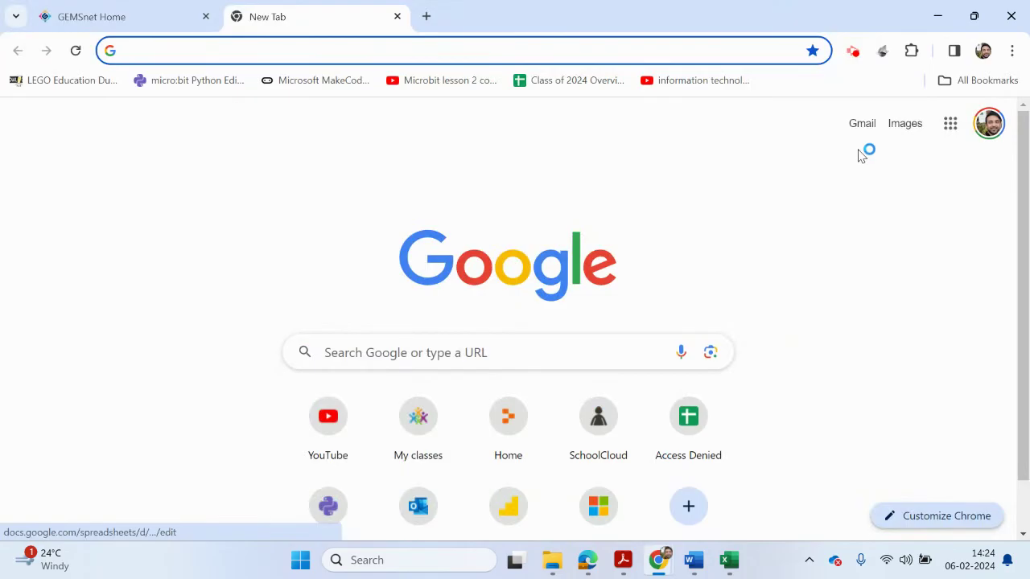
click(854, 55)
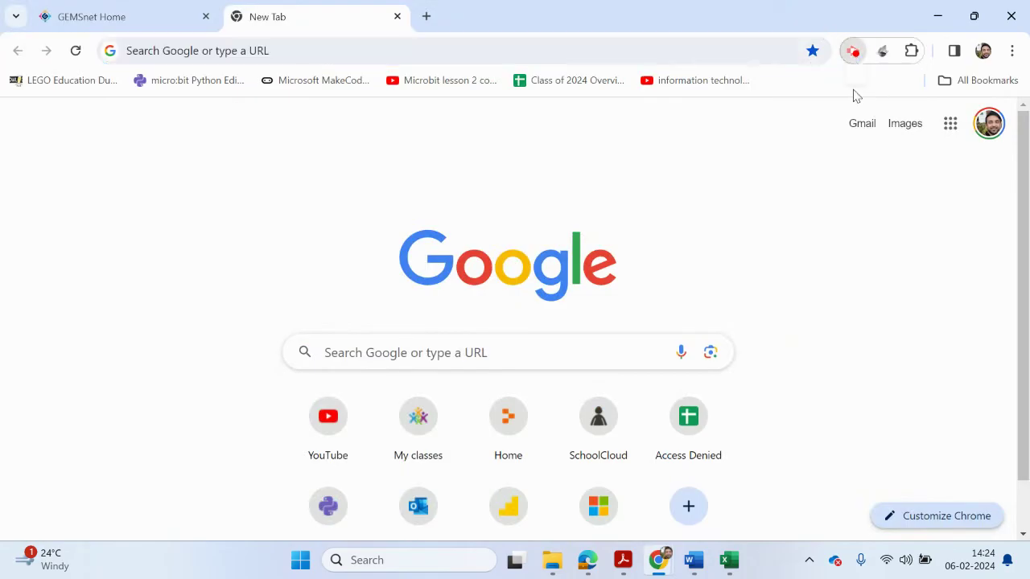